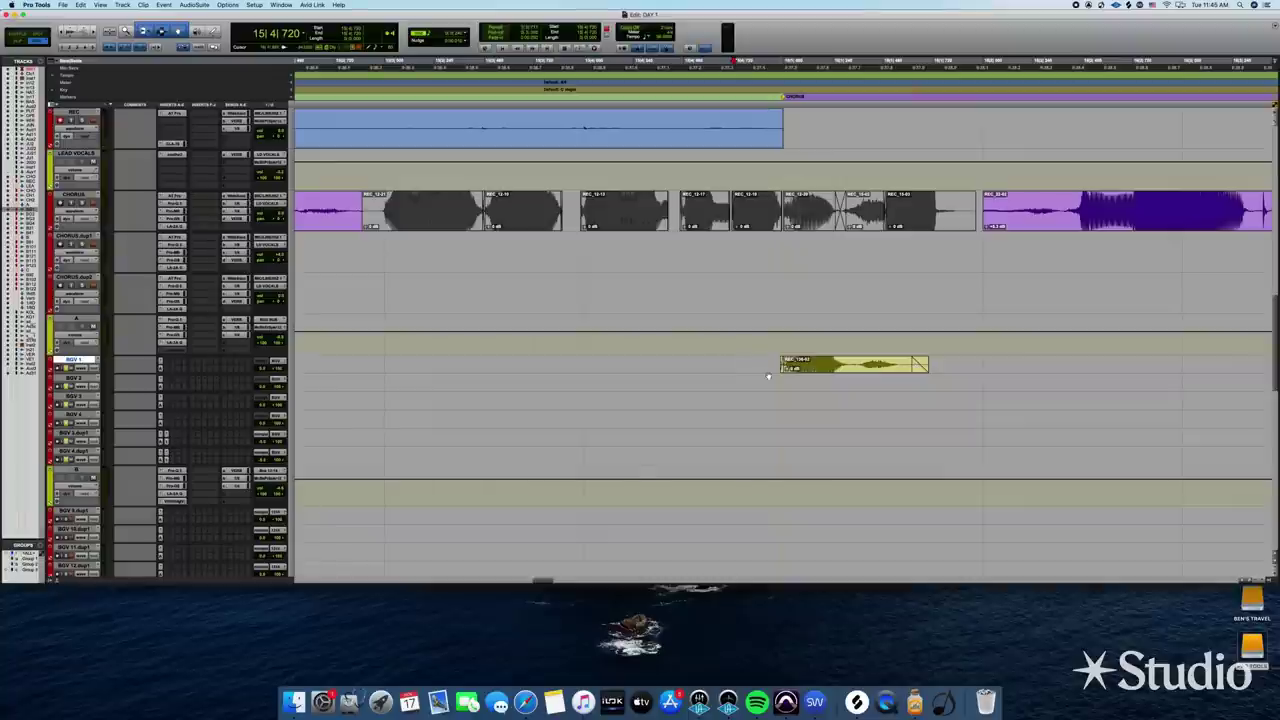
# Play back the lead-in to the chorus to audition the existing BGV 1 vocal clip
pyautogui.press('space')
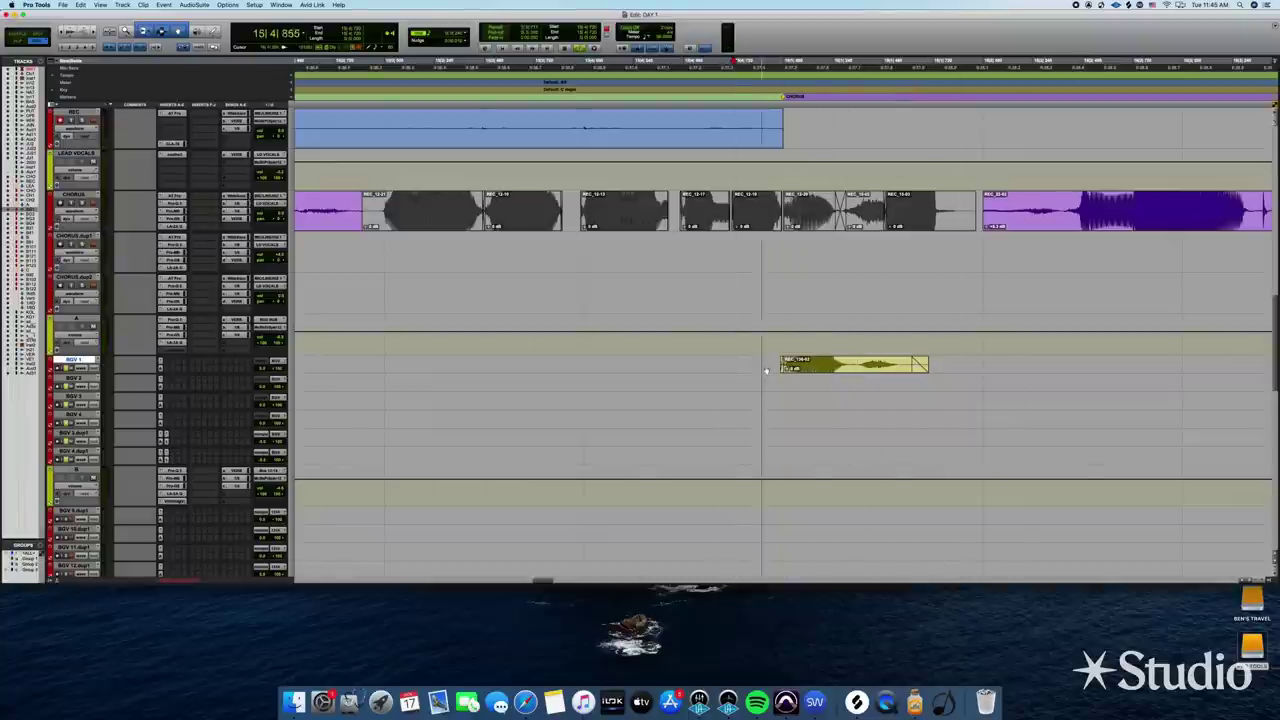
pyautogui.press('r')
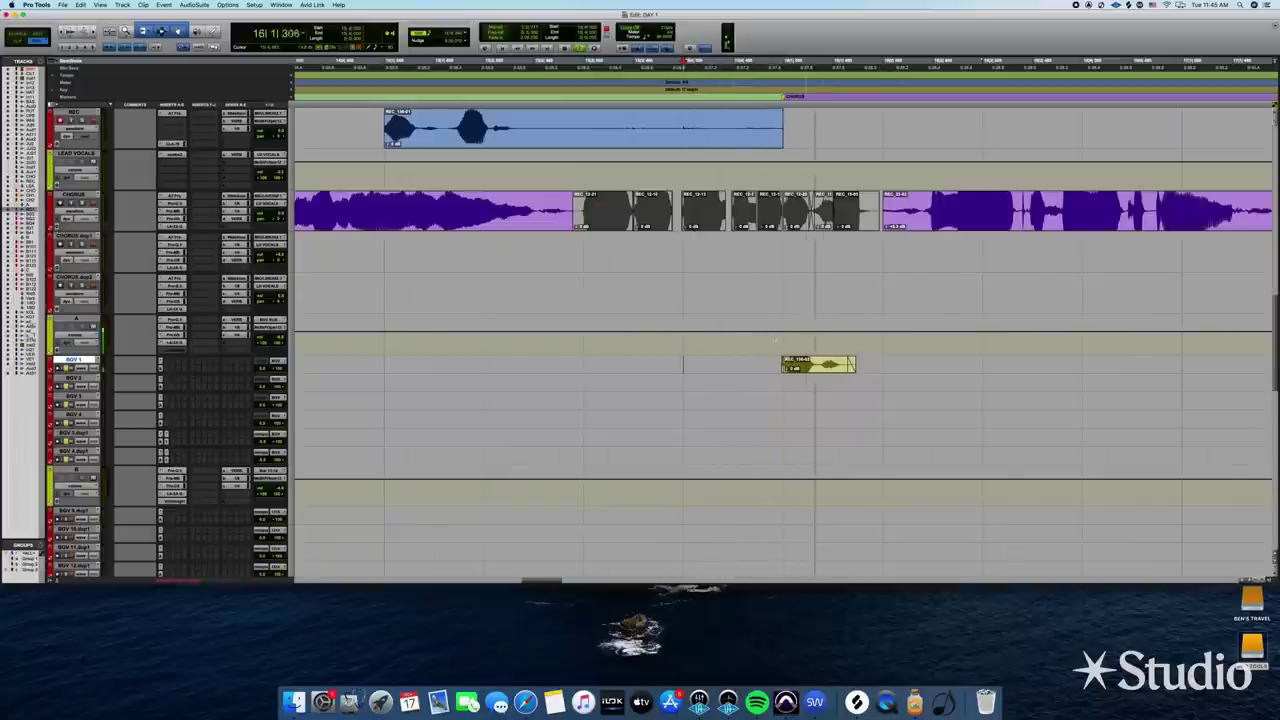
pyautogui.press('space')
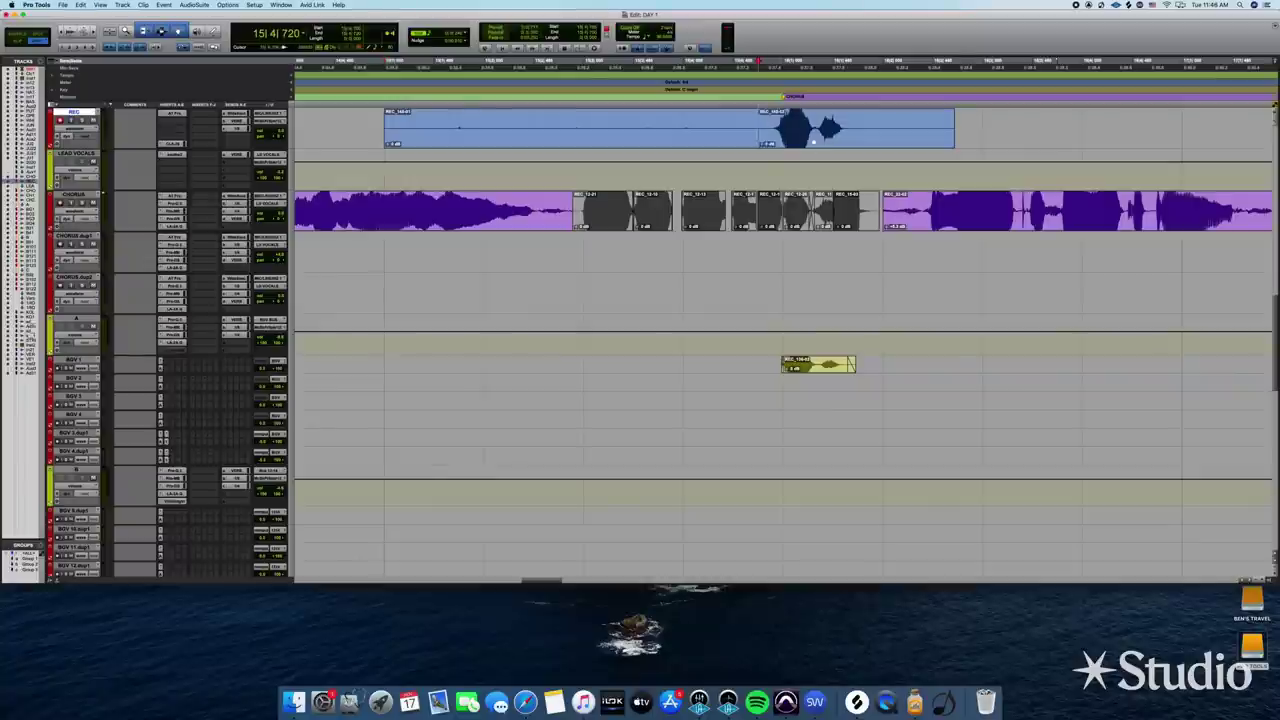
# Move the new take from REC to BGV 2 and shift it slightly later to line up with the BGV 1 vocal
pyautogui.moveTo(813, 142); pyautogui.dragTo(811, 384)
pyautogui.press('t')
pyautogui.press('space')
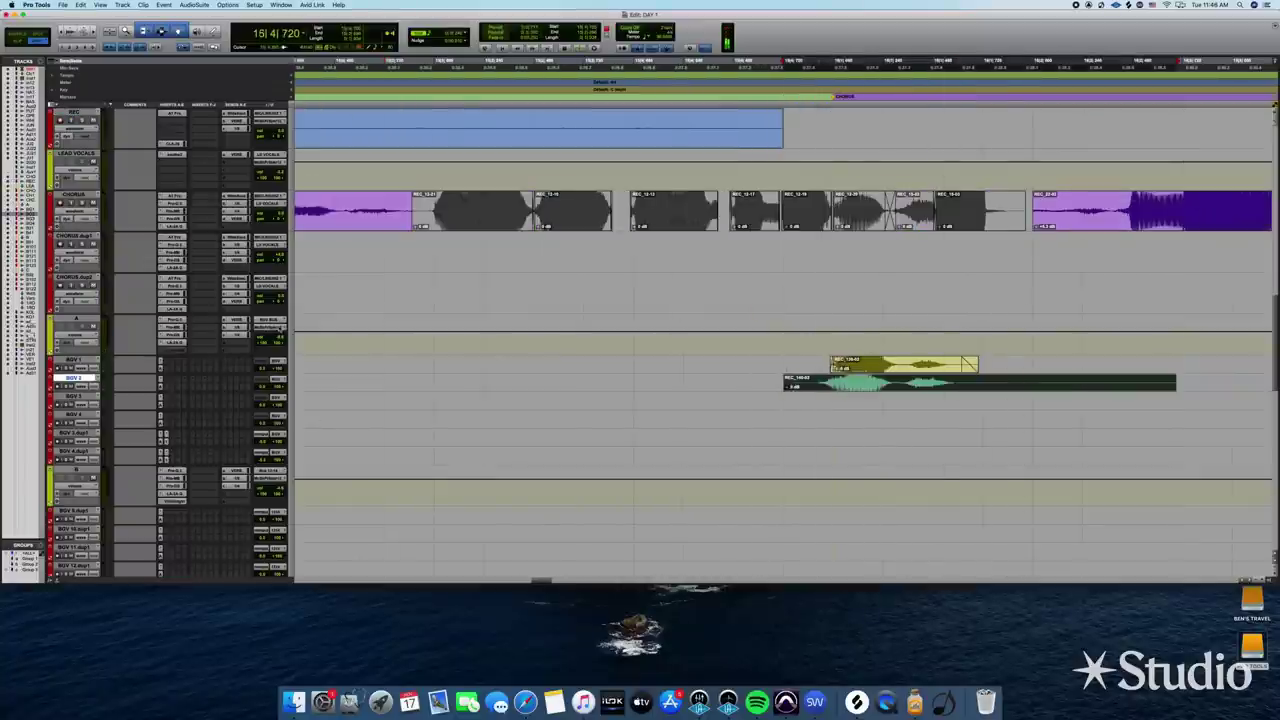
pyautogui.press('space')
pyautogui.press('space')
pyautogui.moveTo(827, 384); pyautogui.dragTo(835, 383)
pyautogui.press('space')
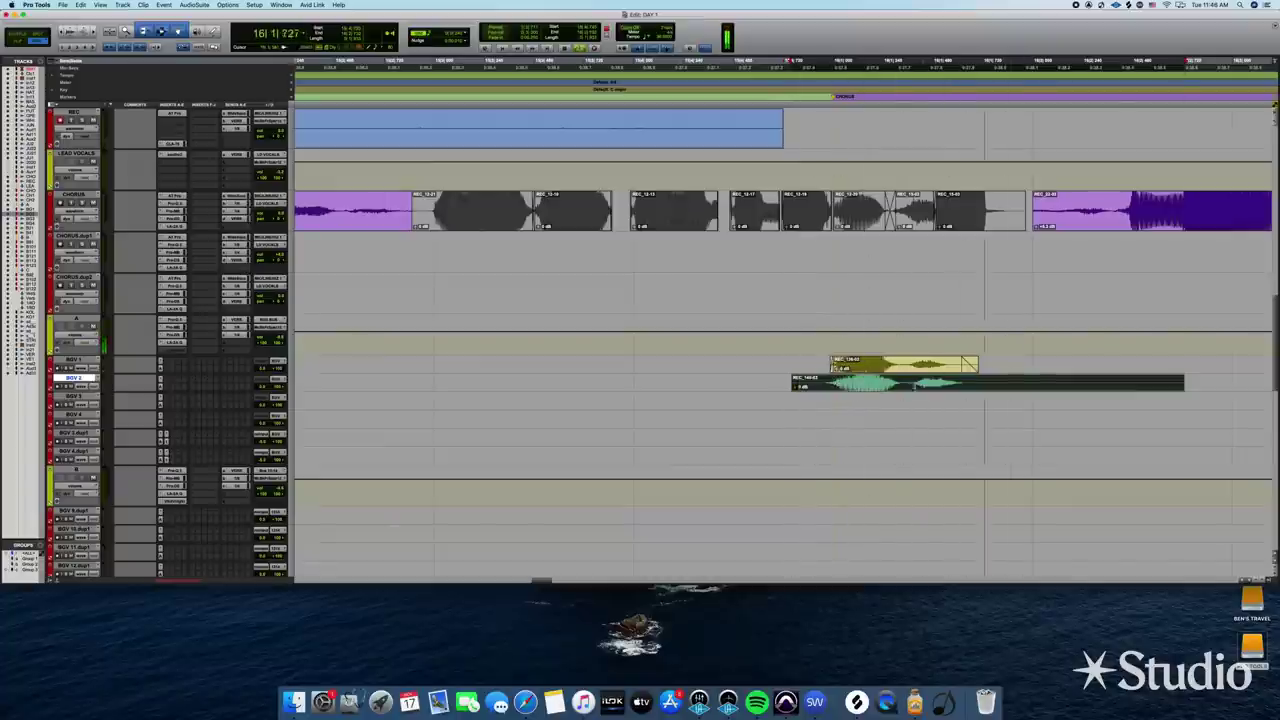
# Split the BGV 2 clip between its two notes and shift the second part slightly earlier, checking the timing by playback
pyautogui.click(913, 379)
pyautogui.press('b')
pyautogui.click(933, 388)
pyautogui.moveTo(933, 388); pyautogui.dragTo(928, 388)
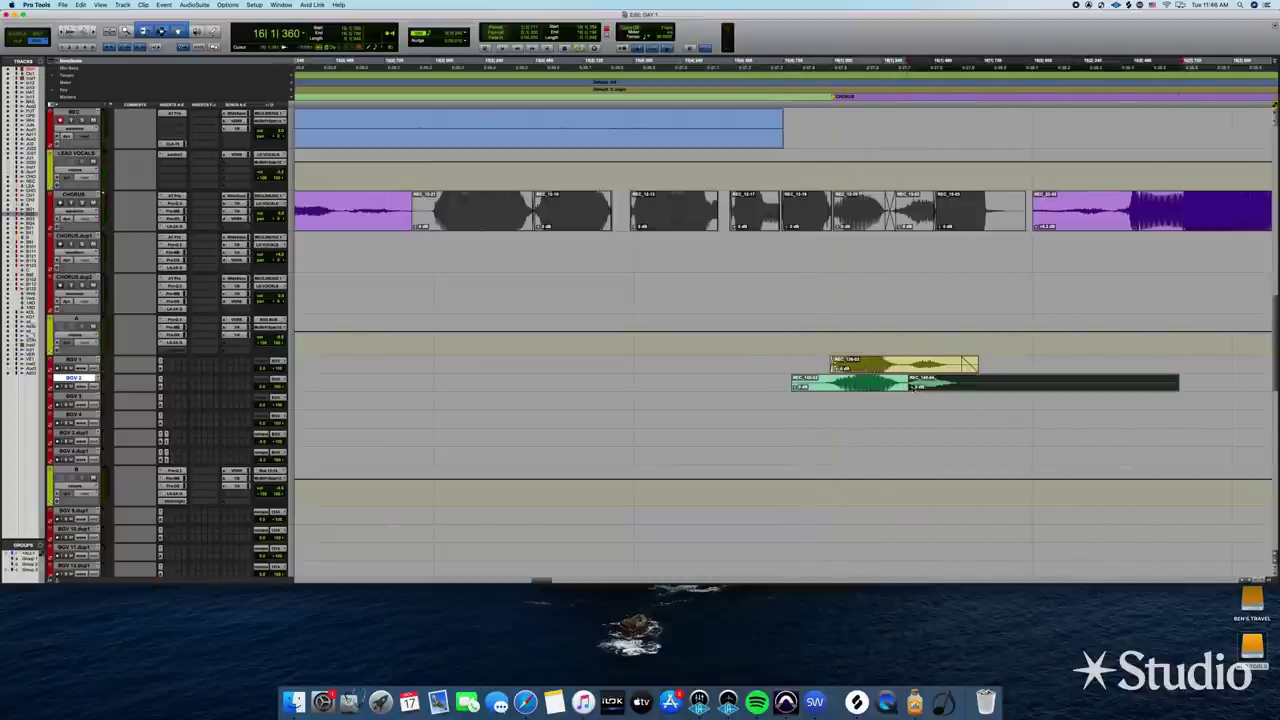
pyautogui.click(907, 385)
pyautogui.press('space')
pyautogui.press('space')
# Delete the silent audio after and before the vocal on BGV 2
pyautogui.moveTo(1182, 369); pyautogui.dragTo(985, 384)
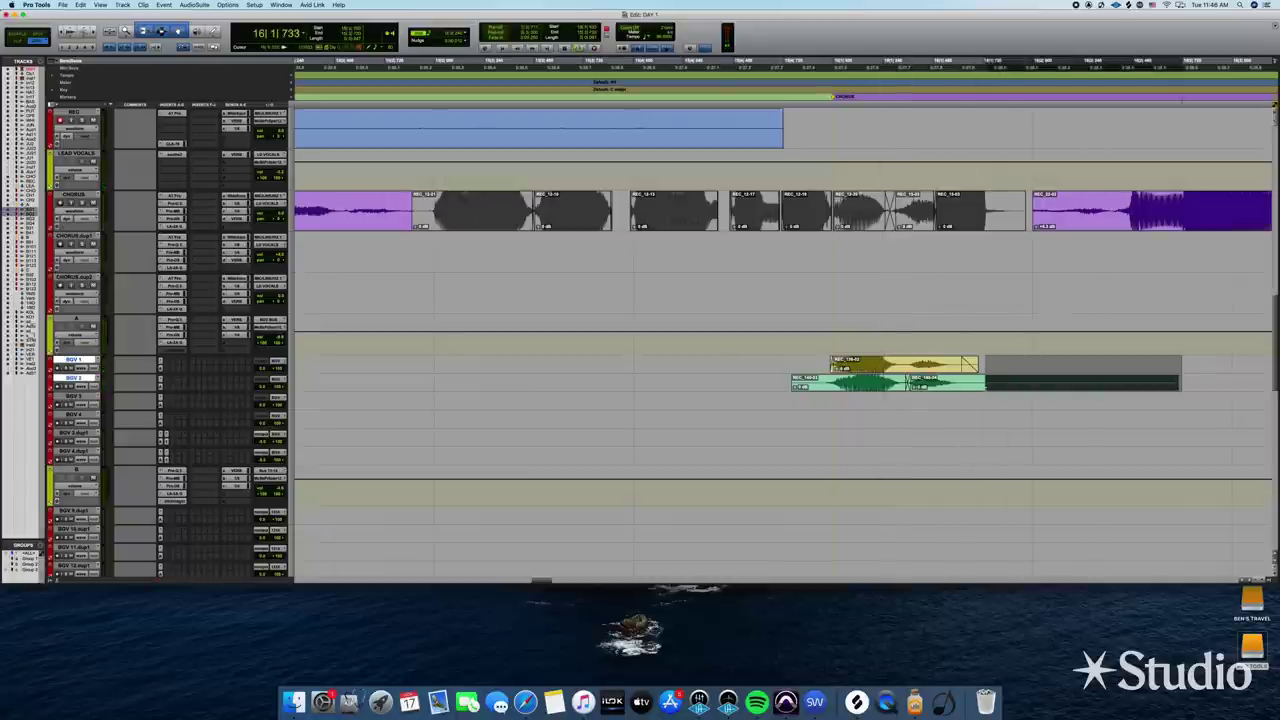
pyautogui.press('Delete')
pyautogui.moveTo(782, 365); pyautogui.dragTo(816, 385)
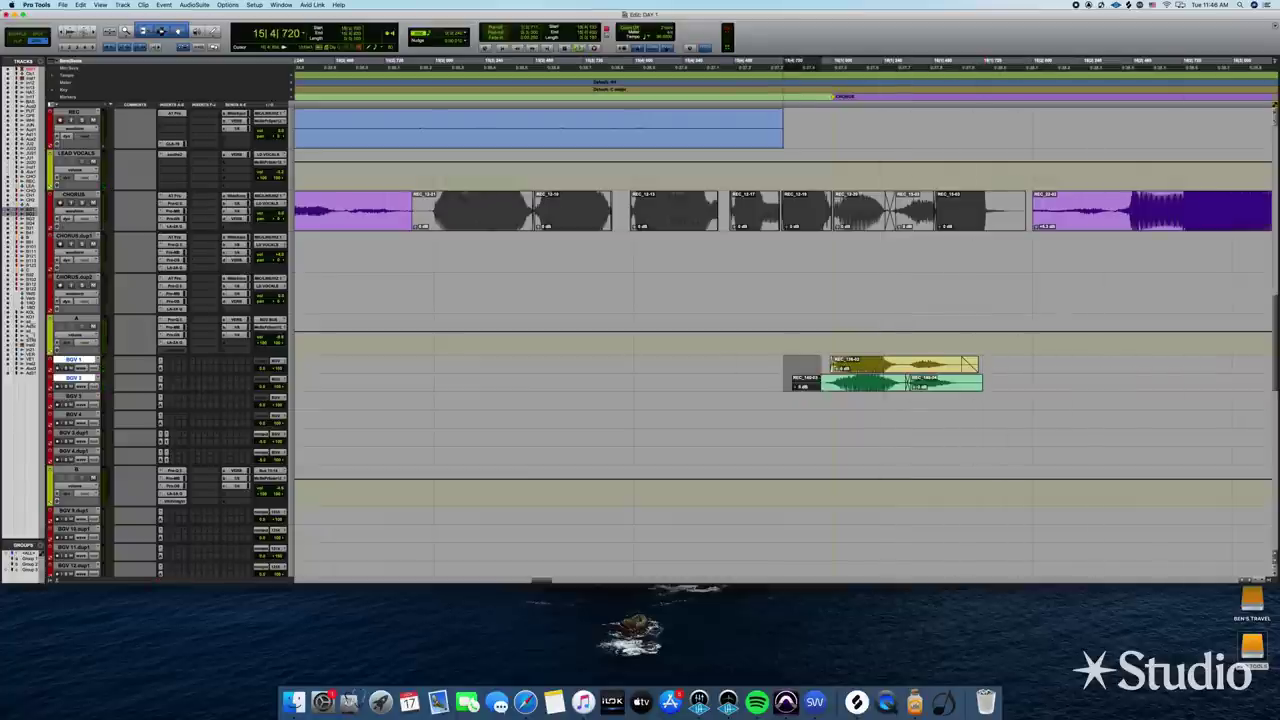
pyautogui.press('Delete')
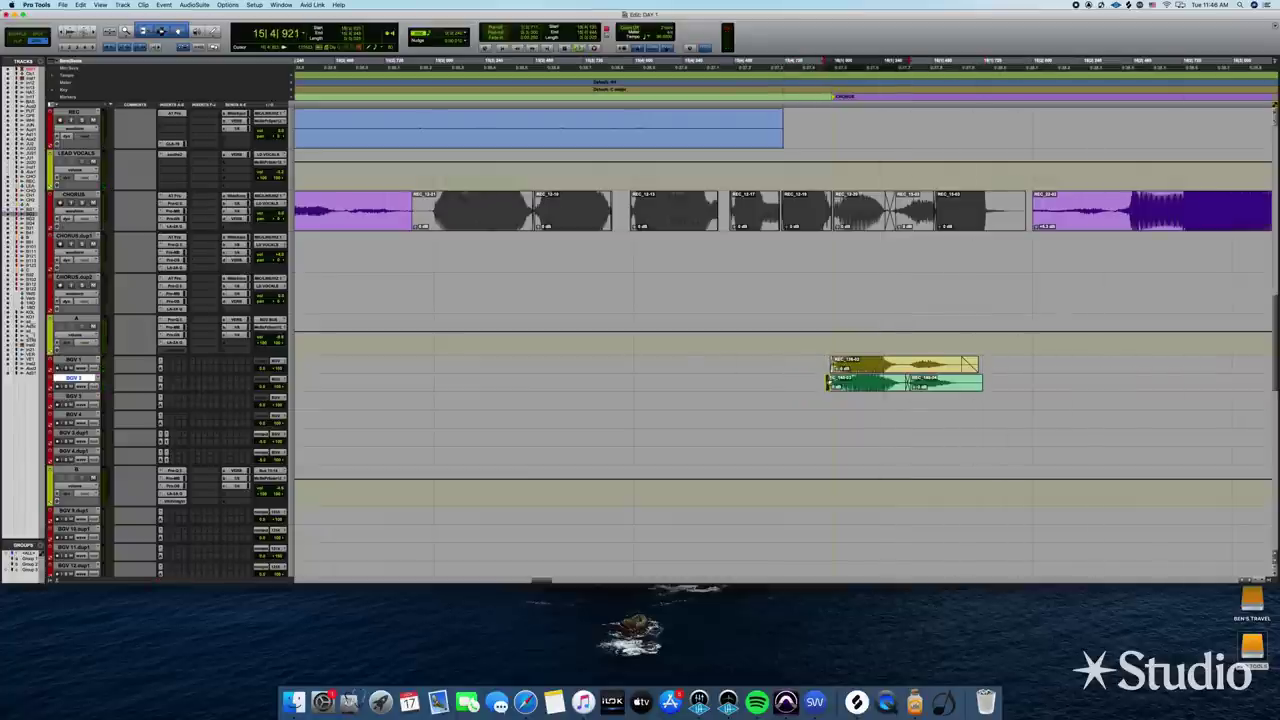
# Play back the trimmed BGV 2 vocal together with BGV 1
pyautogui.press('space')
pyautogui.press('space')
pyautogui.press('space')
pyautogui.press('space')
# Adjust the volume of background vocal track A while auditioning the harmonies before the chorus
pyautogui.click(371, 342)
pyautogui.tripleClick(370, 342)
pyautogui.press('Delete')
pyautogui.press('space')
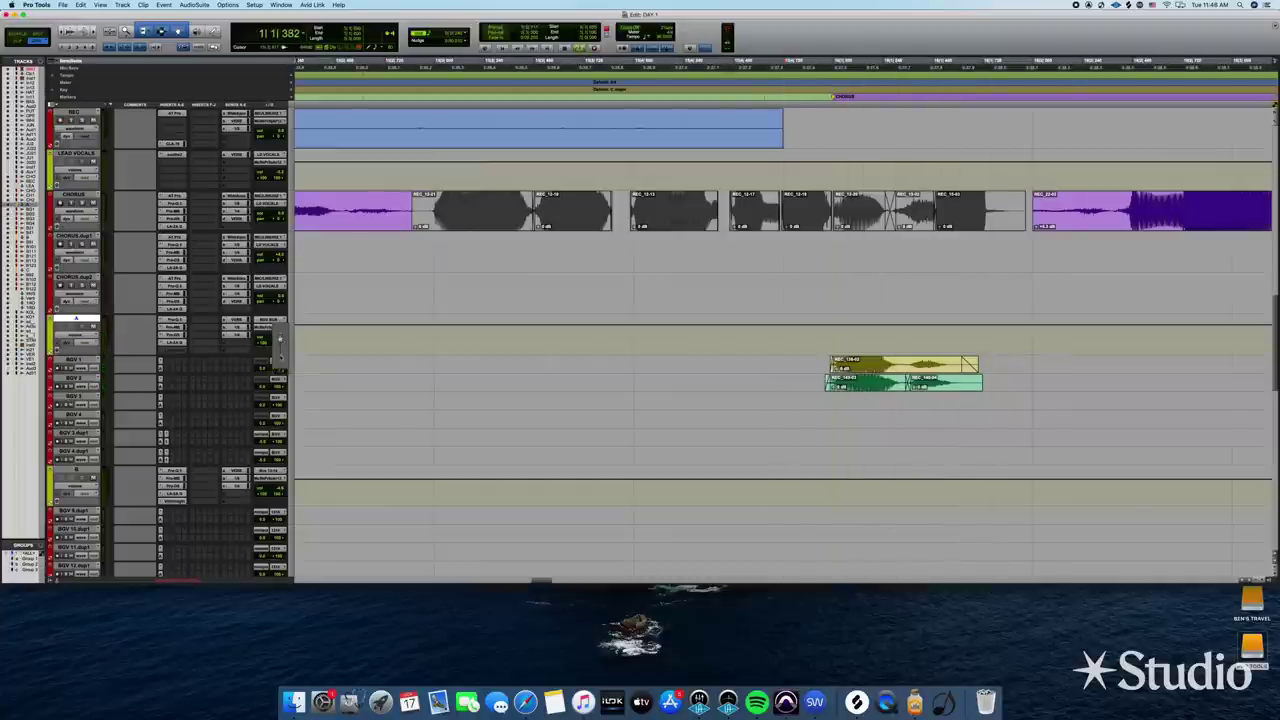
pyautogui.press('space')
pyautogui.moveTo(294, 378); pyautogui.dragTo(281, 329)
pyautogui.click(783, 342)
pyautogui.press('space')
pyautogui.press('space')
pyautogui.press('space')
pyautogui.press('space')
pyautogui.moveTo(282, 338); pyautogui.dragTo(281, 342)
pyautogui.click(633, 292)
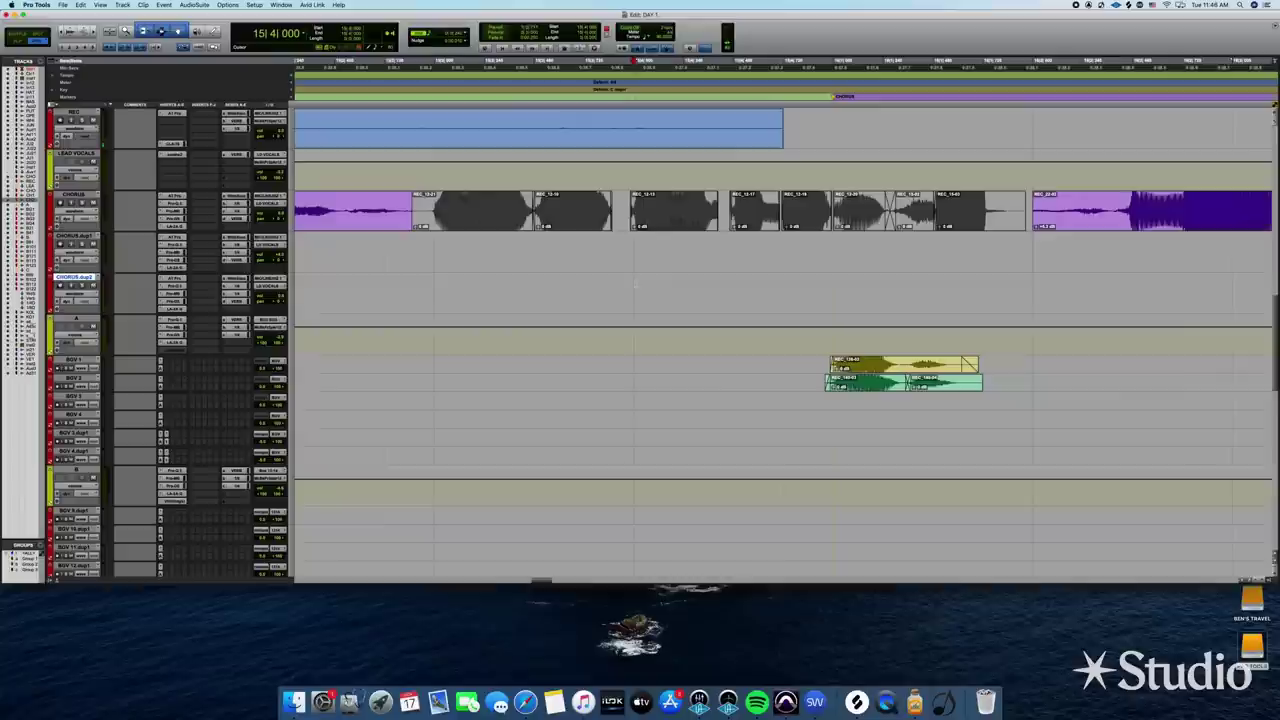
pyautogui.press('super+space')
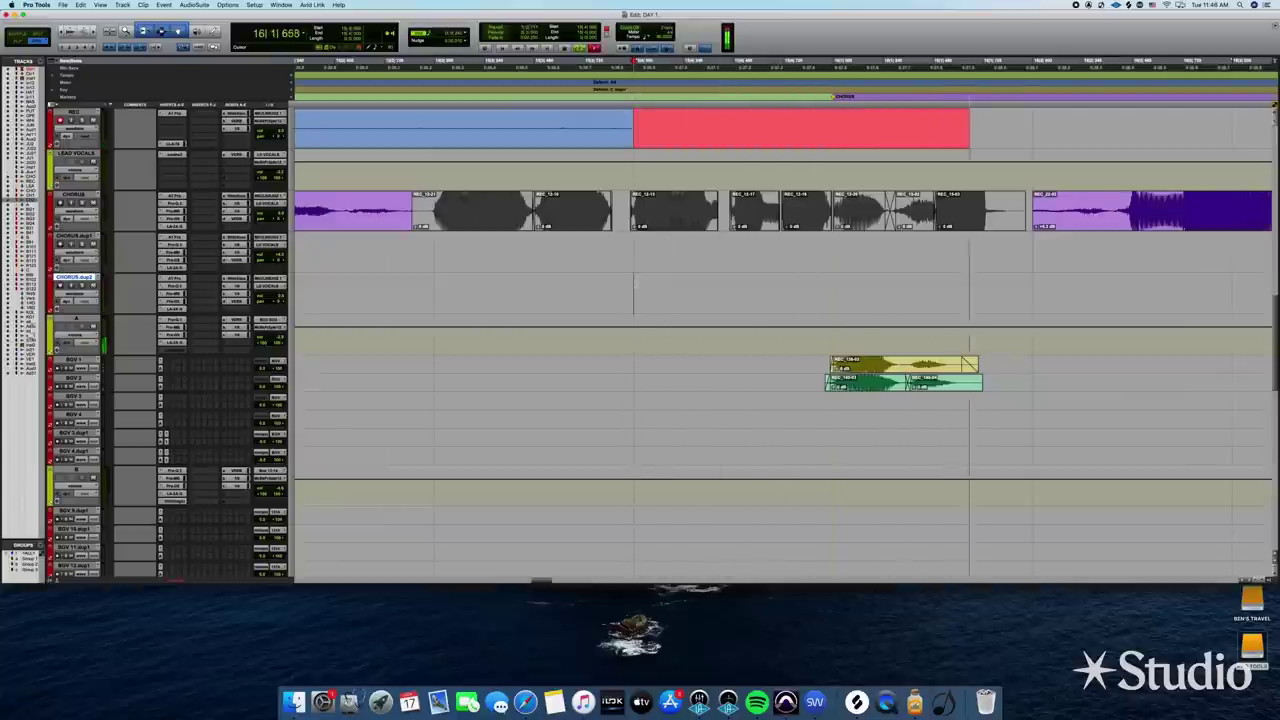
pyautogui.press('space')
pyautogui.press('super+z')
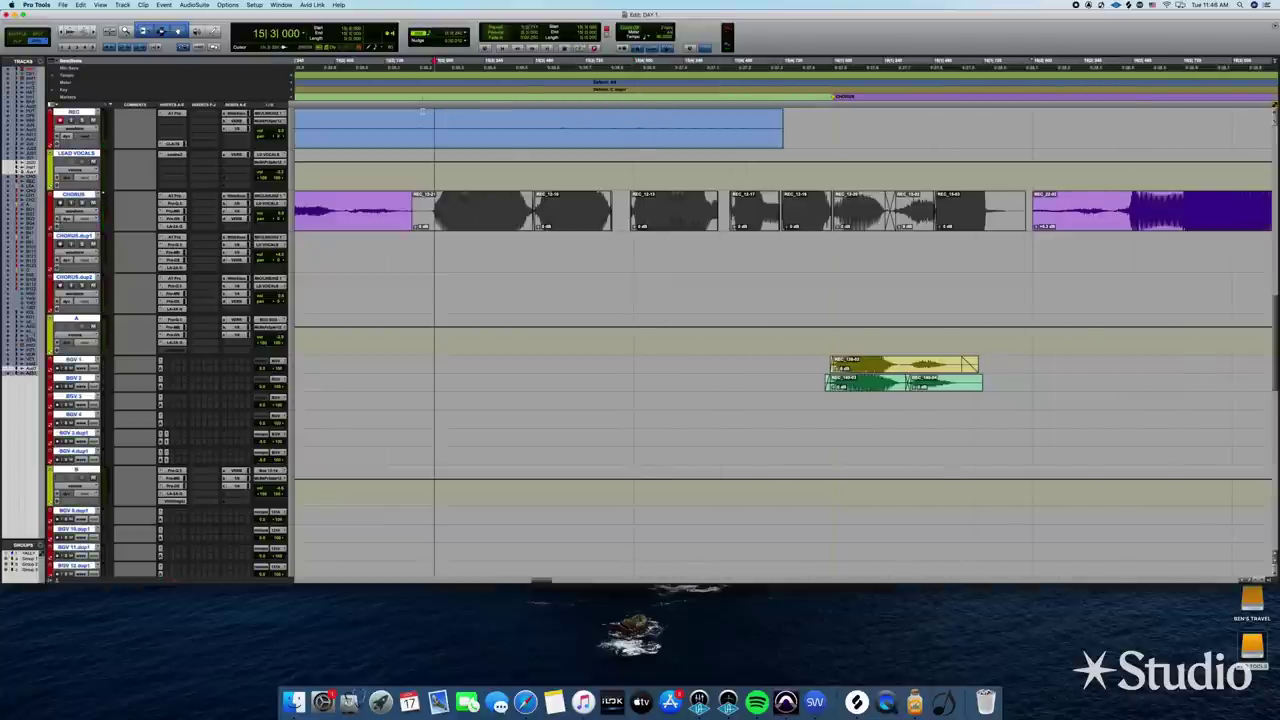
# Record a new take on REC from 15|3|000 and move it to BGV 3
pyautogui.press('super+space')
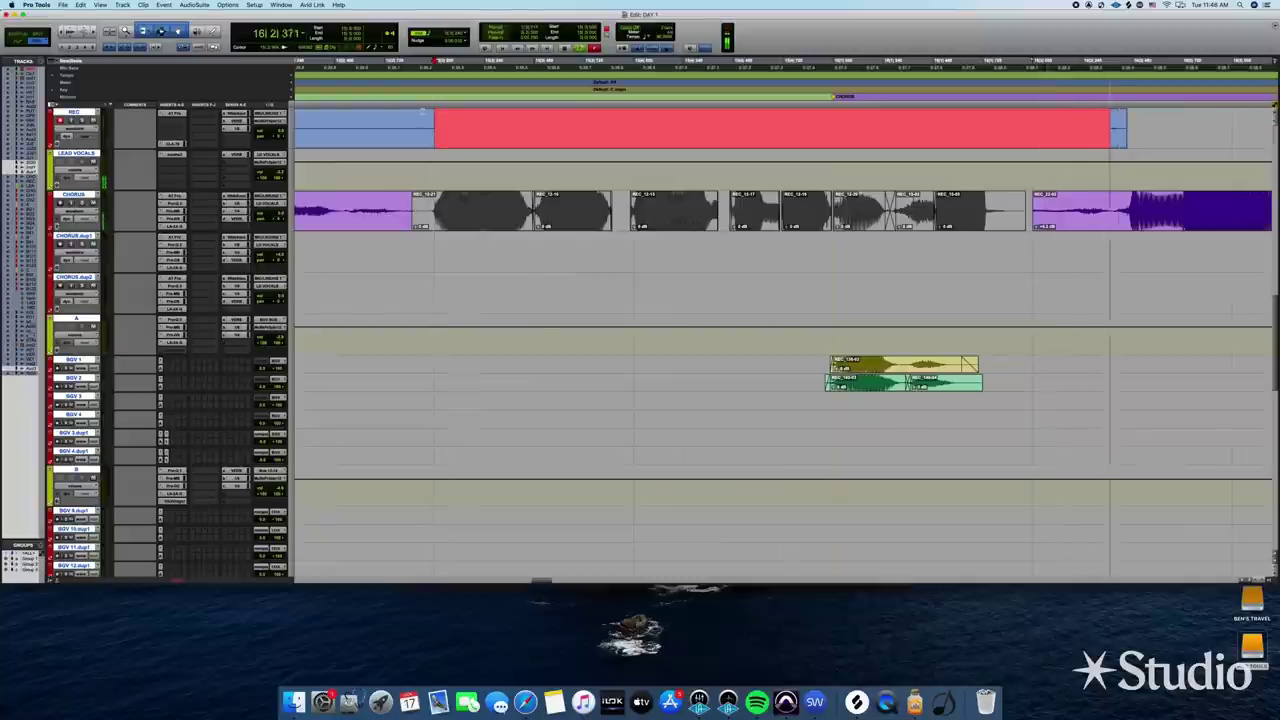
pyautogui.press('space')
pyautogui.press('super+z')
pyautogui.moveTo(789, 140); pyautogui.dragTo(797, 405)
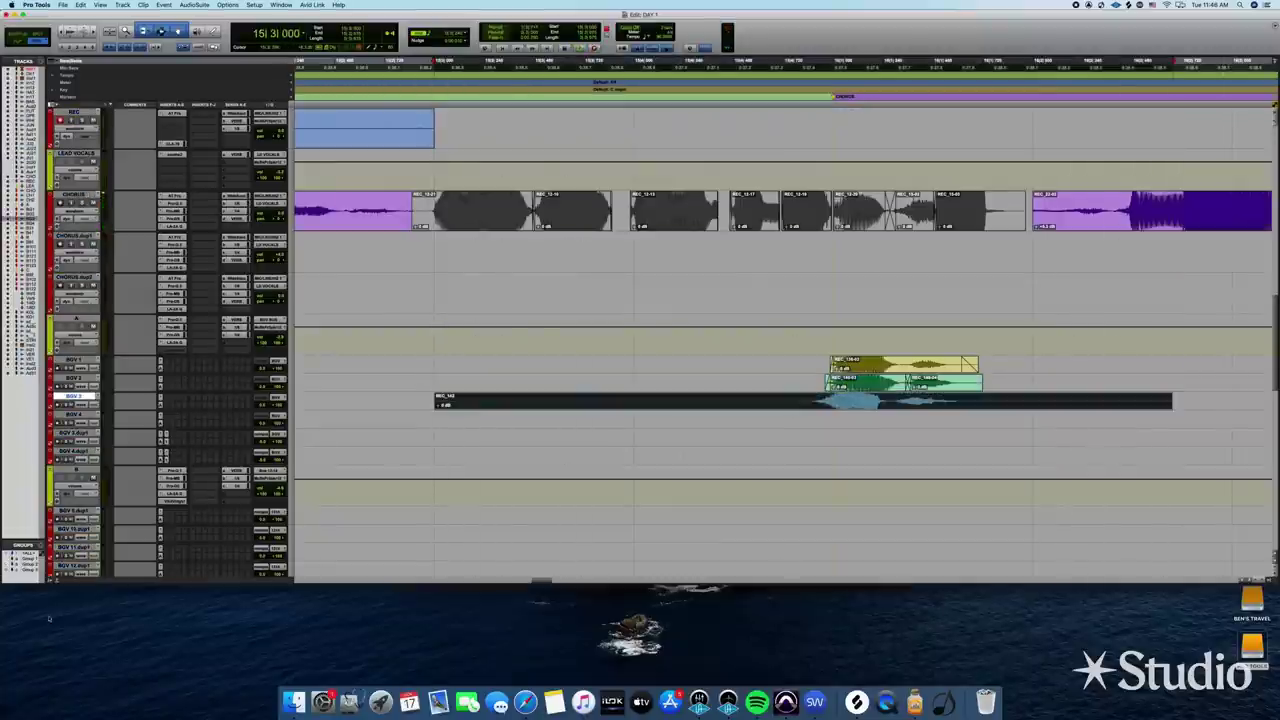
# Trim the silence from both ends of the BGV 3 clip and shift it slightly later to align with the other vocals
pyautogui.press('space')
pyautogui.moveTo(438, 402); pyautogui.dragTo(875, 405)
pyautogui.press('space')
pyautogui.press('space')
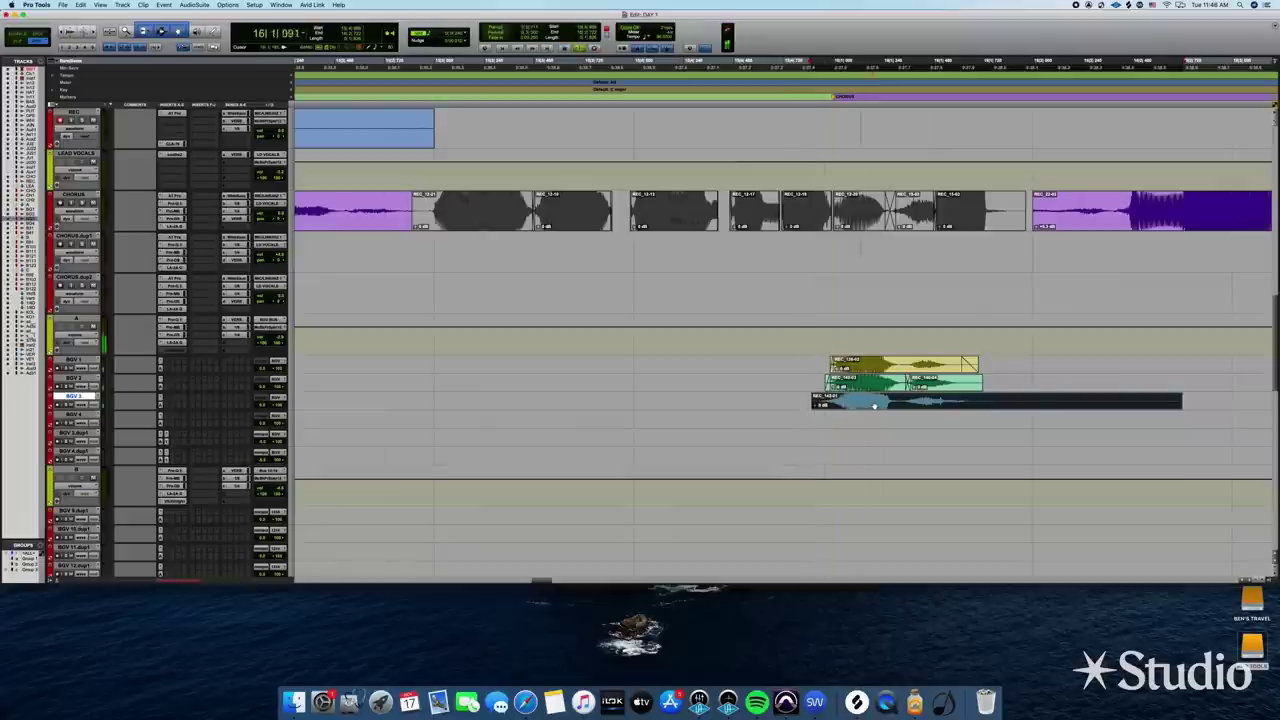
pyautogui.press('space')
pyautogui.moveTo(1181, 401); pyautogui.dragTo(947, 400)
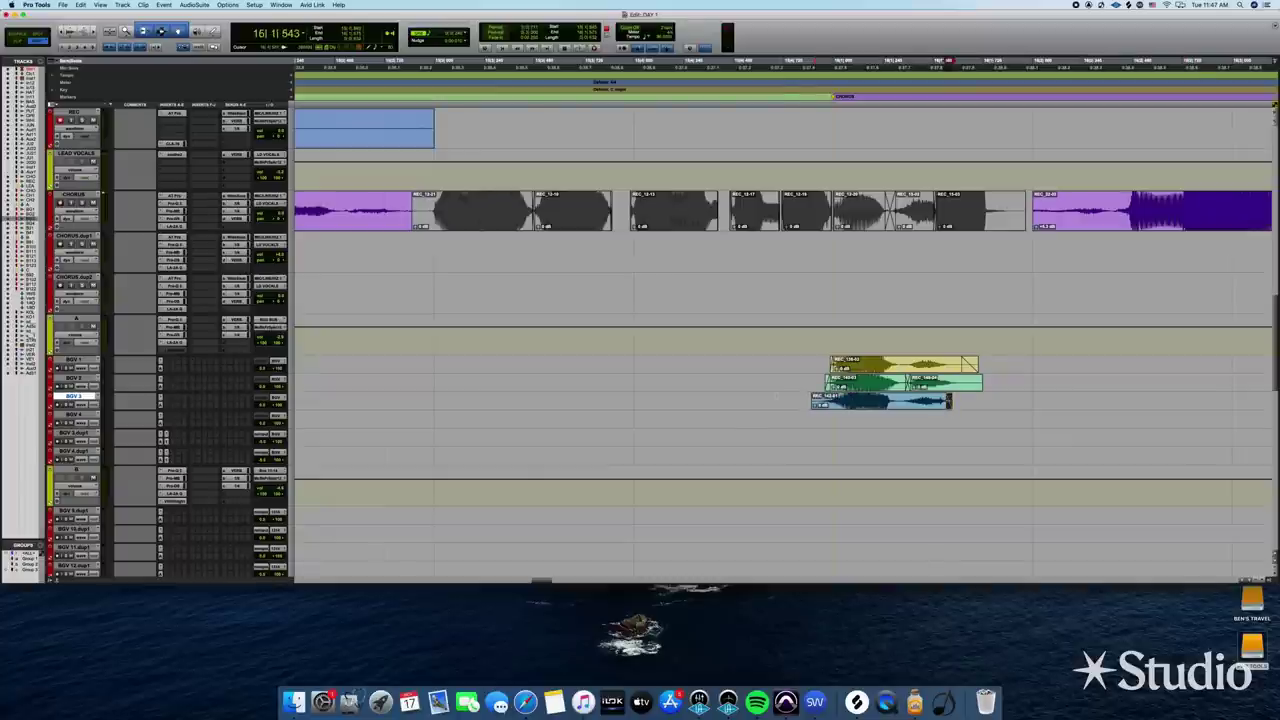
# Fine-tune the BGV 3 clip's timing with a tiny shift while playing back the three harmonies
pyautogui.press('space')
pyautogui.press('space')
pyautogui.press('space')
pyautogui.moveTo(858, 408); pyautogui.dragTo(859, 410)
pyautogui.press('space')
# Record another take from 15|4|000 and place it on BGV 4, split between its two notes
pyautogui.click(636, 381)
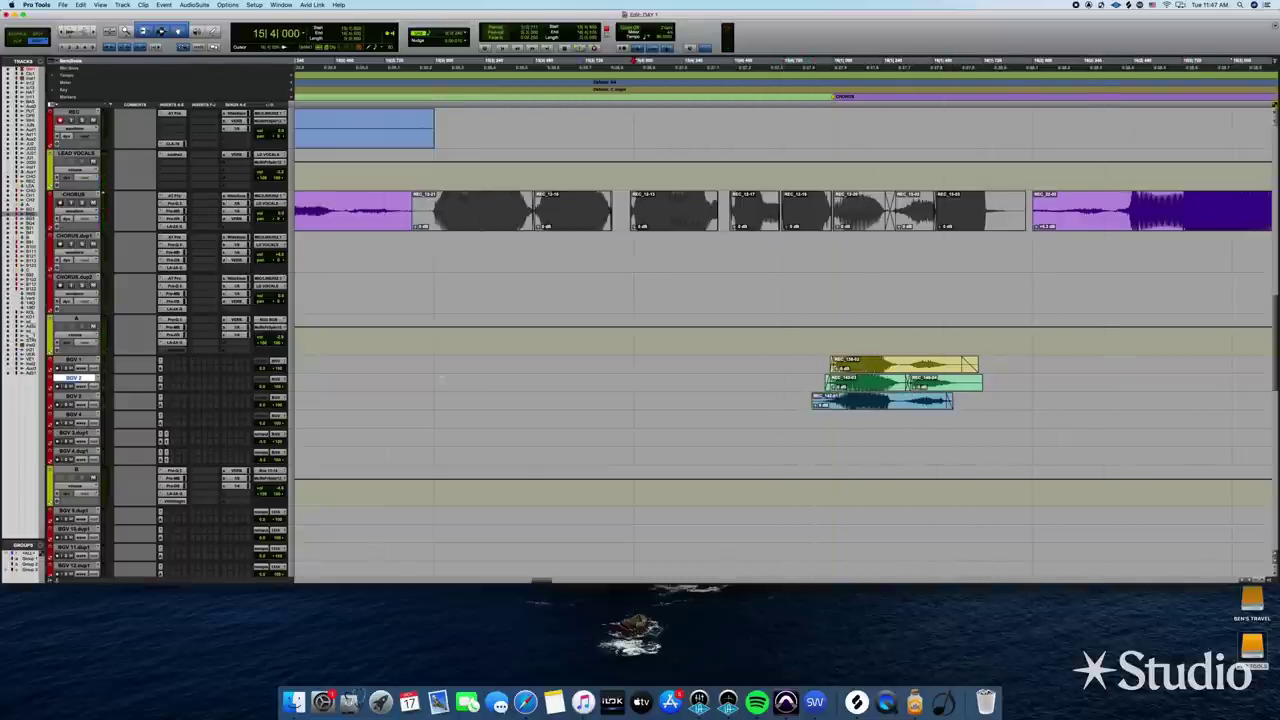
pyautogui.press('super+space')
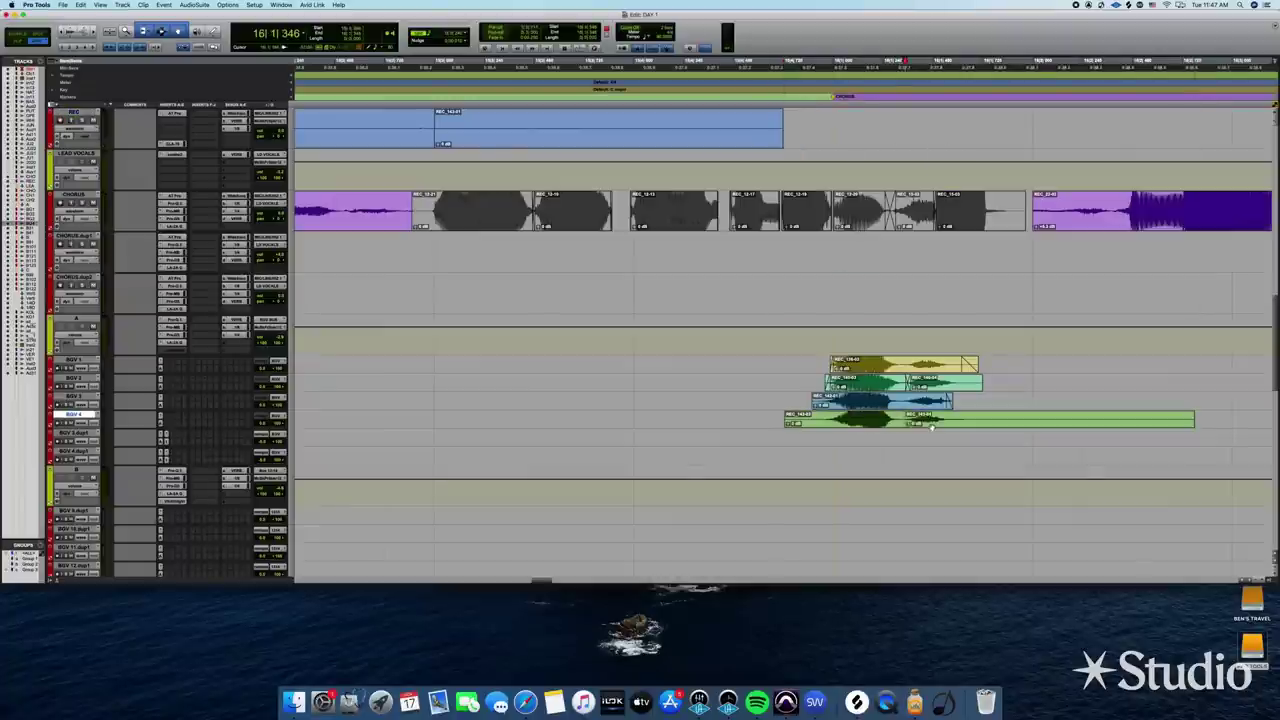
pyautogui.press('space')
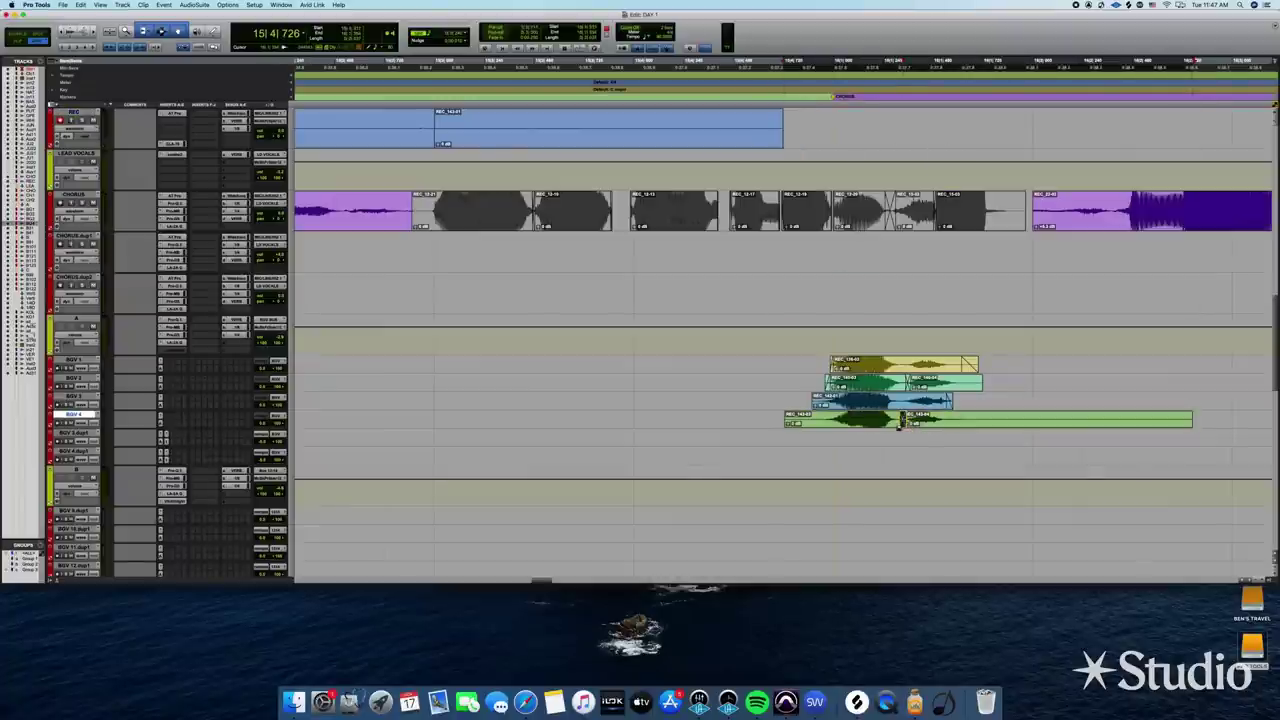
pyautogui.press('space')
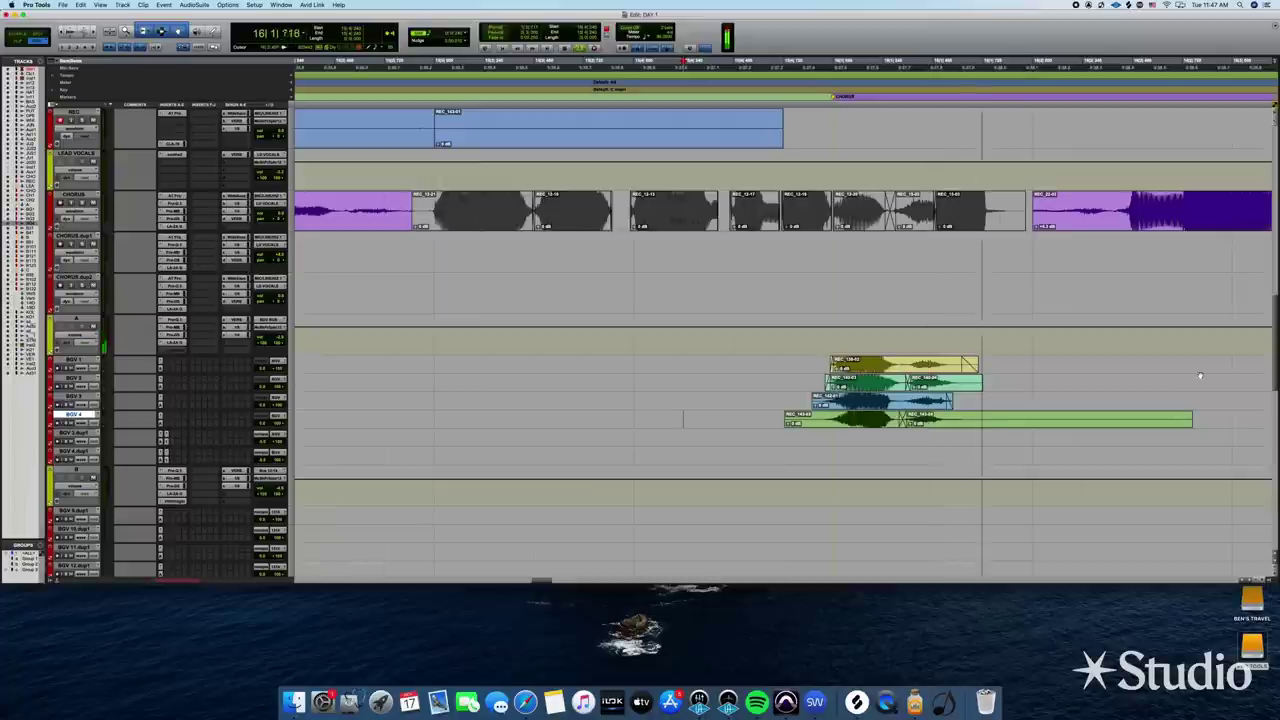
# Trim the silent tail of the BGV 4 clip and fade out the ends of the BGV 2 and BGV 4 clips
pyautogui.moveTo(1232, 366); pyautogui.dragTo(973, 434)
pyautogui.click(789, 362)
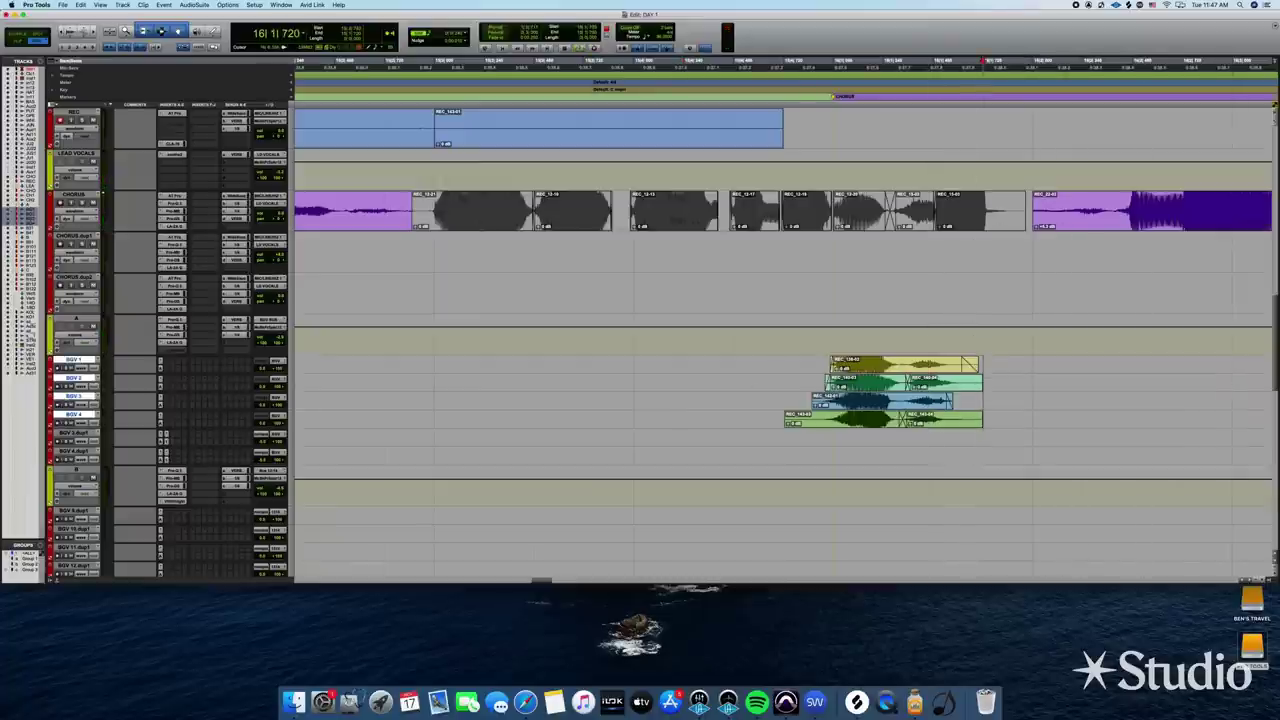
pyautogui.press('space')
pyautogui.press('space')
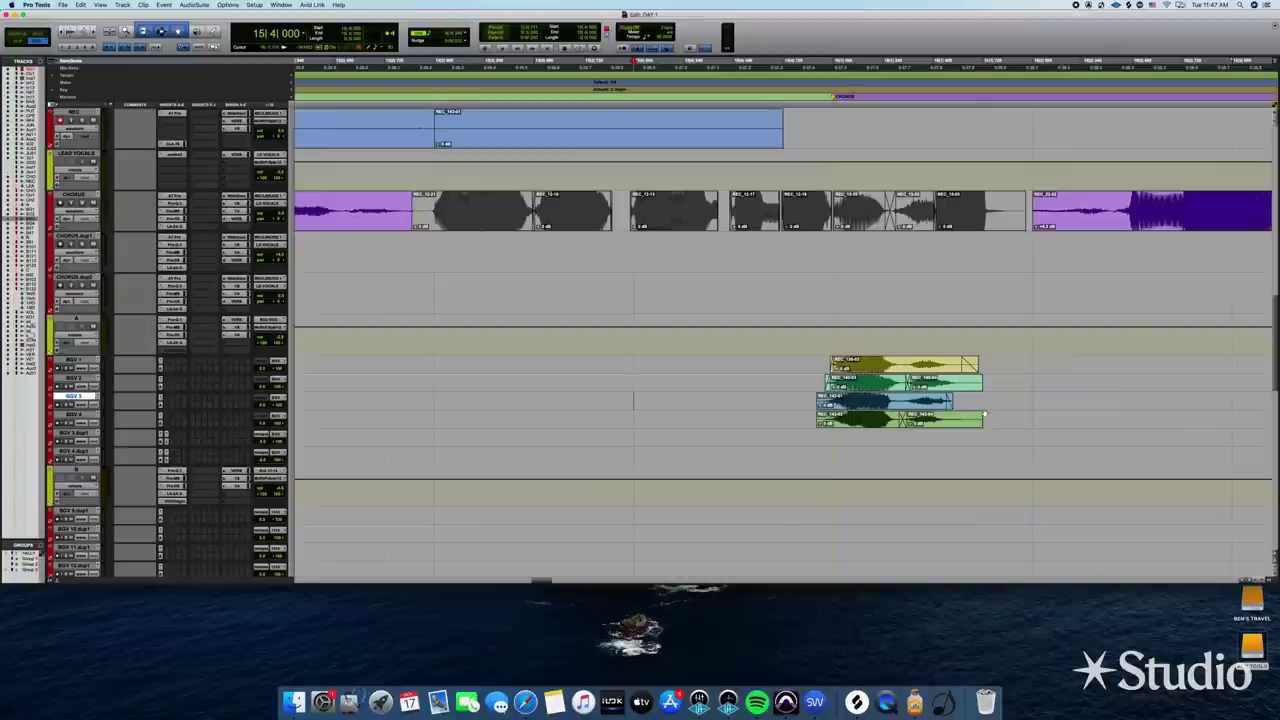
pyautogui.click(970, 417)
pyautogui.click(978, 380)
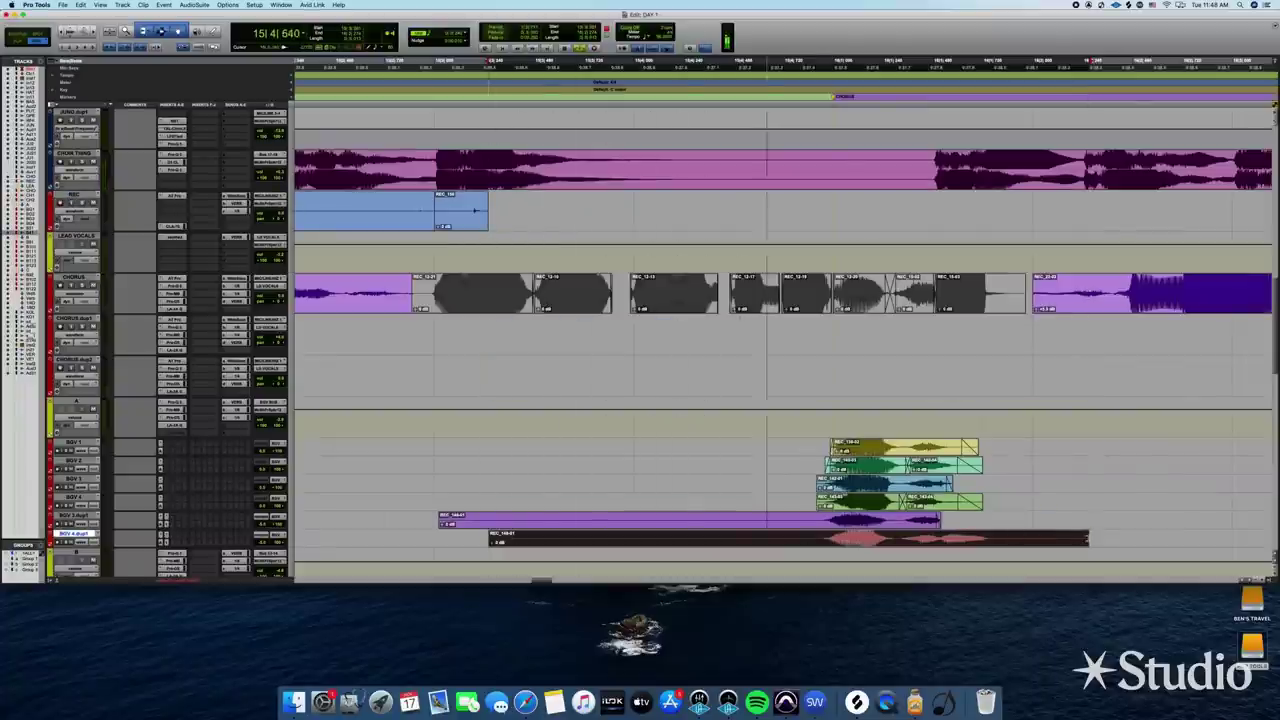
# Trim the tail of the BGV 4.dup1 clip and delete the leading silence across the BGV tracks
pyautogui.moveTo(1086, 539); pyautogui.dragTo(939, 539)
pyautogui.press('space')
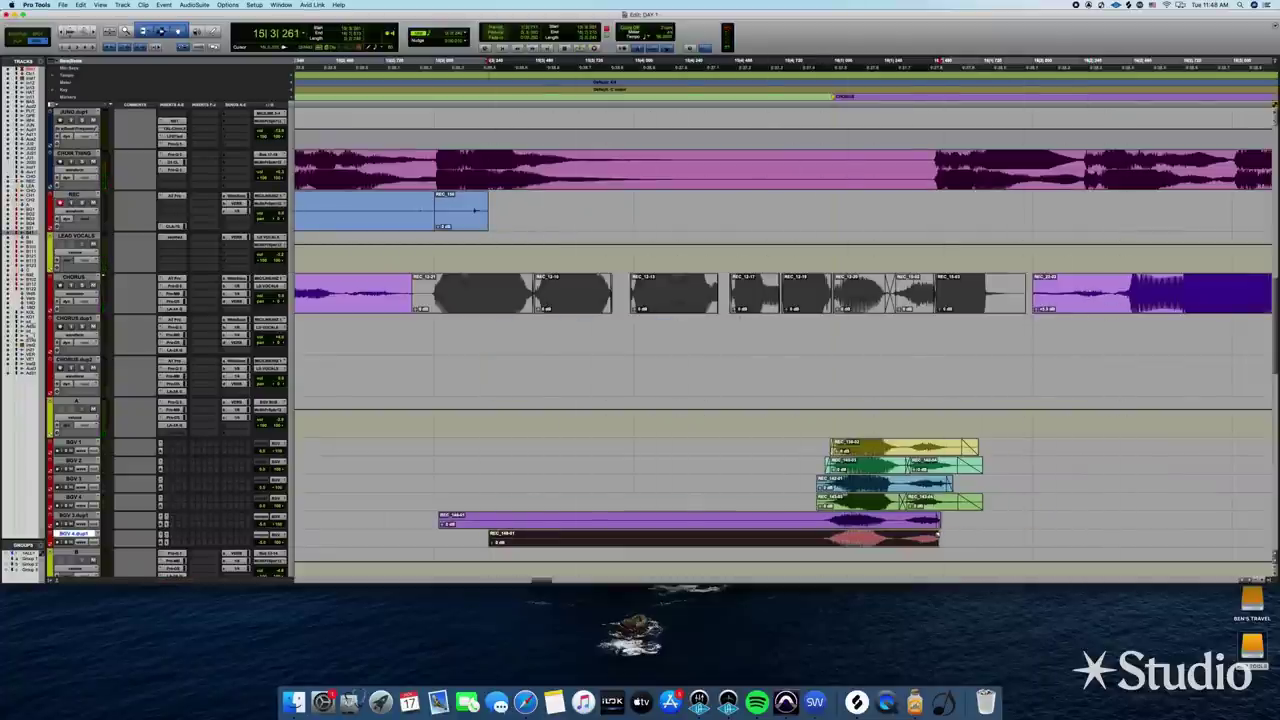
pyautogui.click(800, 451)
pyautogui.moveTo(431, 443); pyautogui.dragTo(822, 570)
pyautogui.press('Delete')
# Play back all six stacked background vocals from 15|4|720
pyautogui.moveTo(783, 446); pyautogui.dragTo(783, 521)
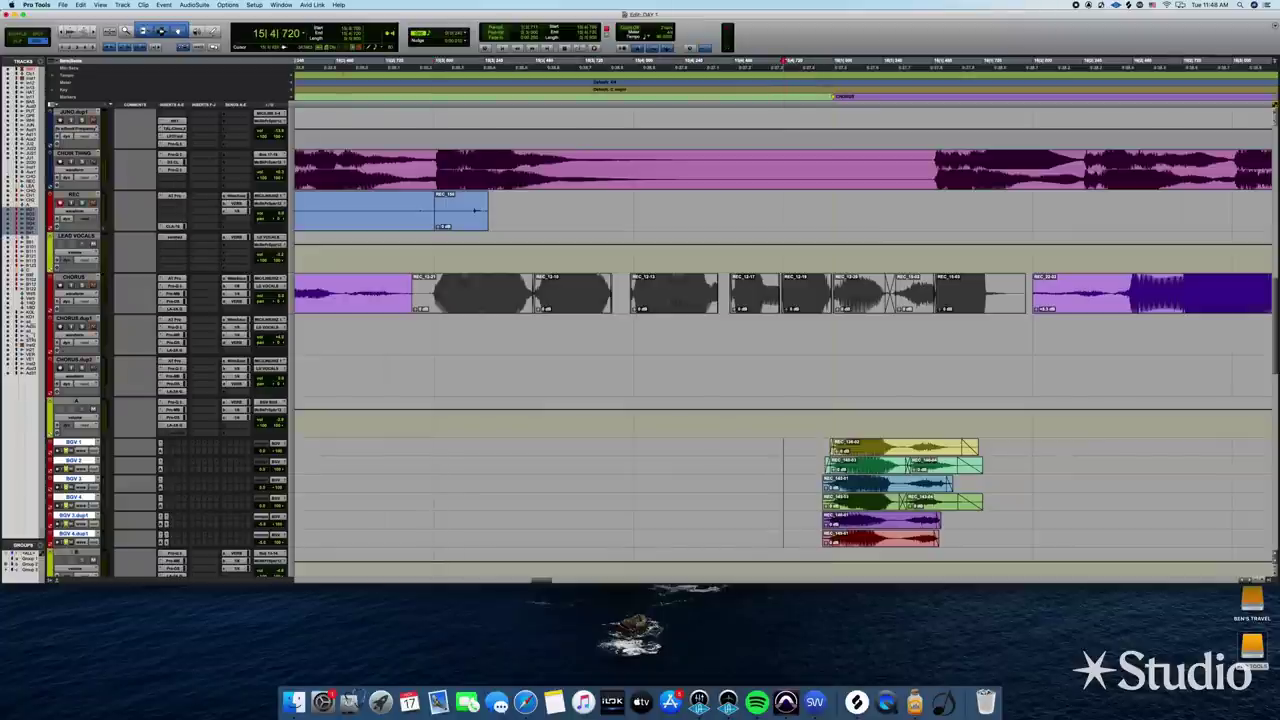
pyautogui.click(783, 447)
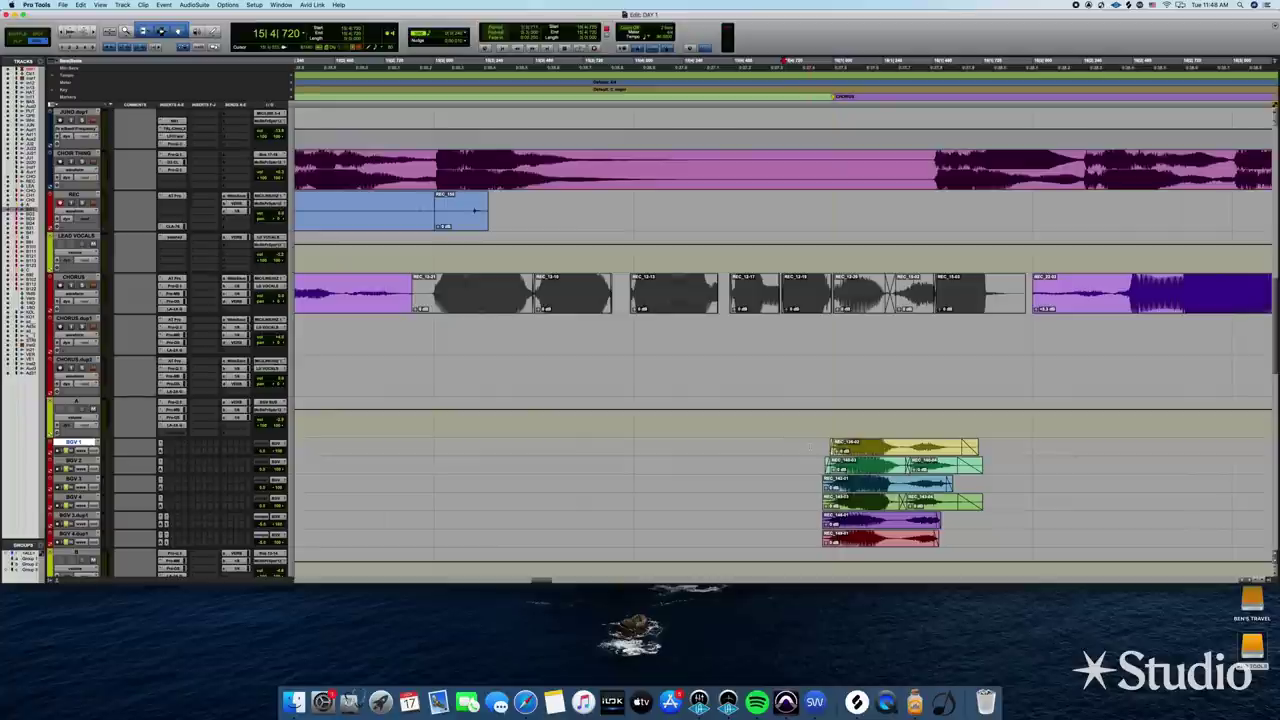
pyautogui.press('space')
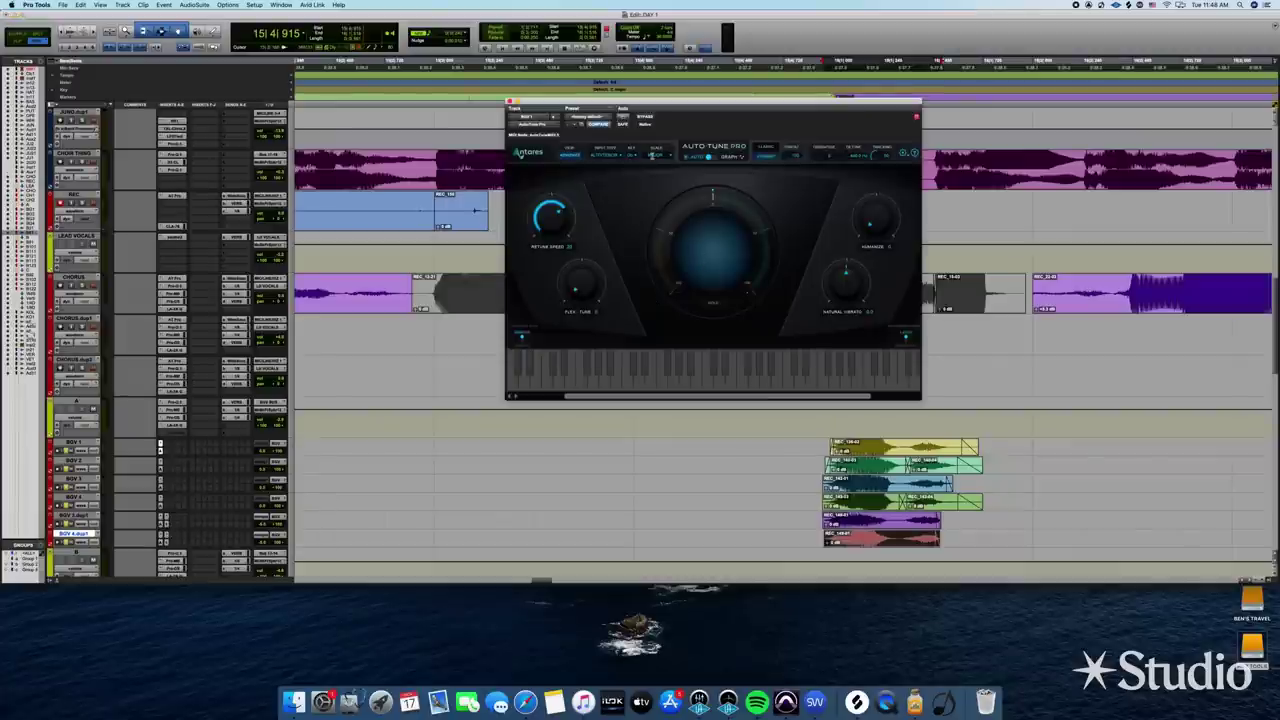
# Examine the Auto-Tune Pro scale settings on BGV 1 and audition the background vocals from 15|4|720
pyautogui.click(656, 156)
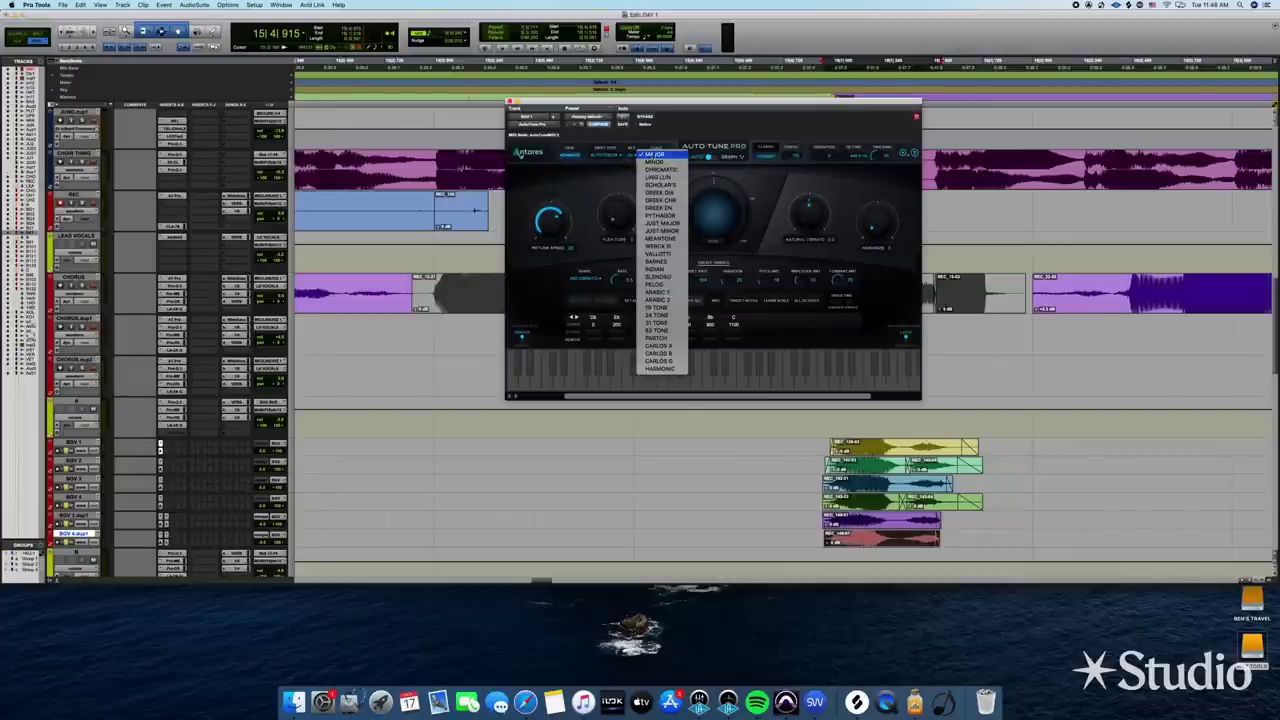
pyautogui.click(636, 145)
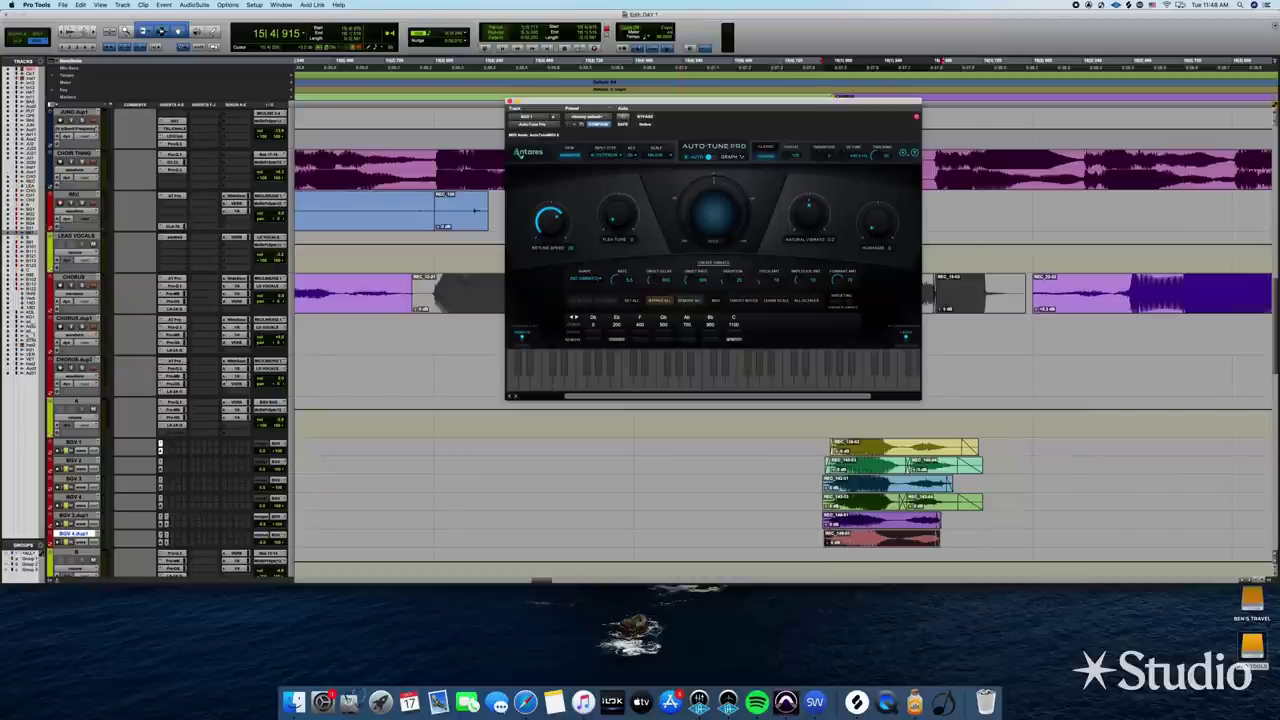
pyautogui.moveTo(160, 452); pyautogui.dragTo(161, 488)
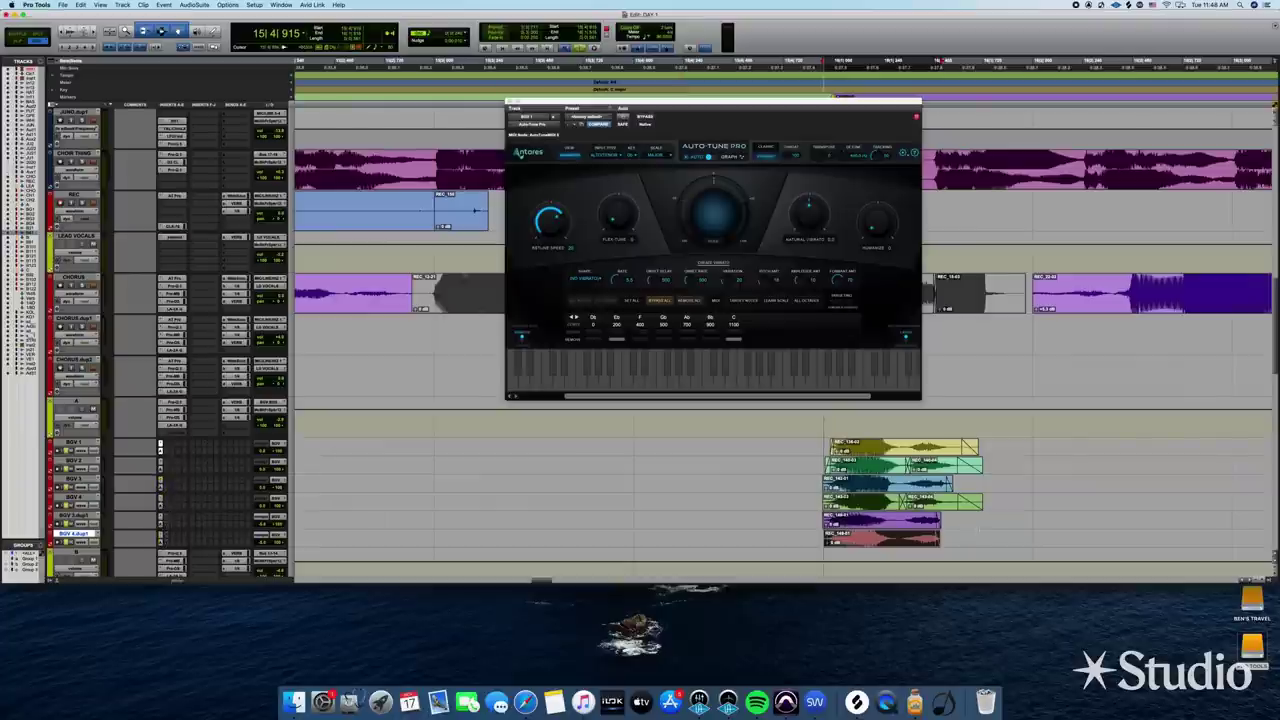
pyautogui.click(784, 445)
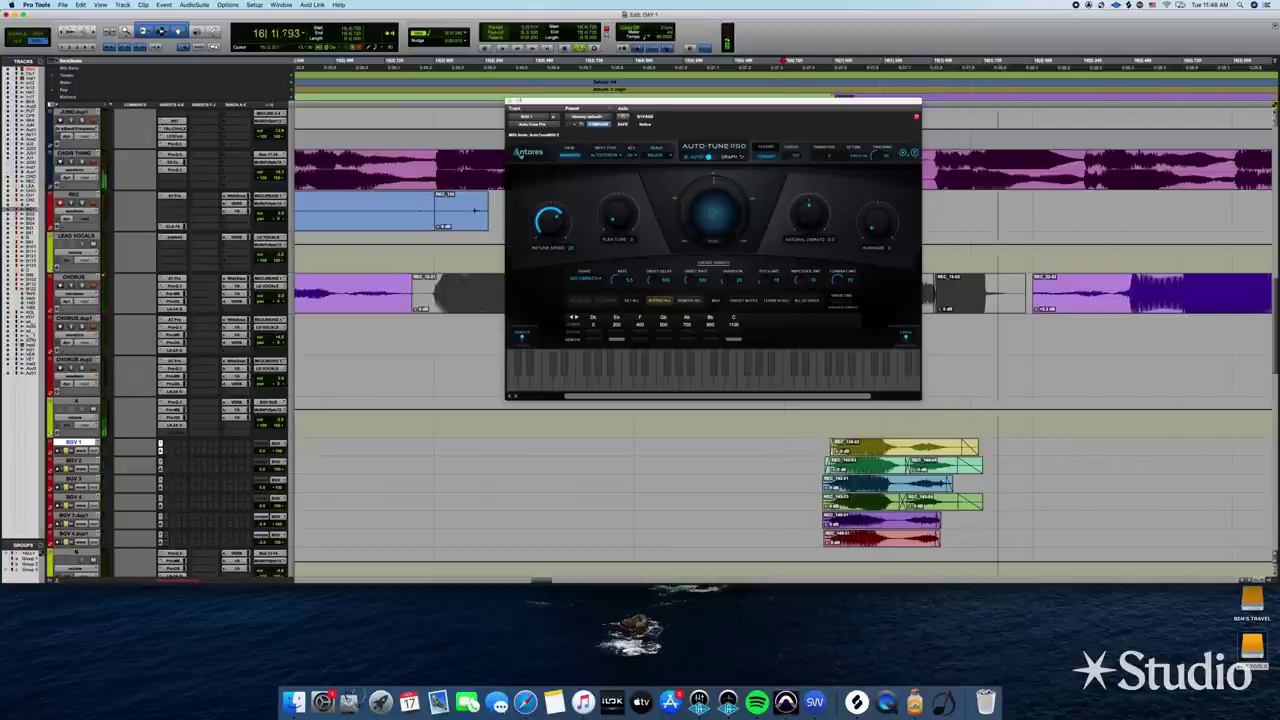
pyautogui.click(509, 102)
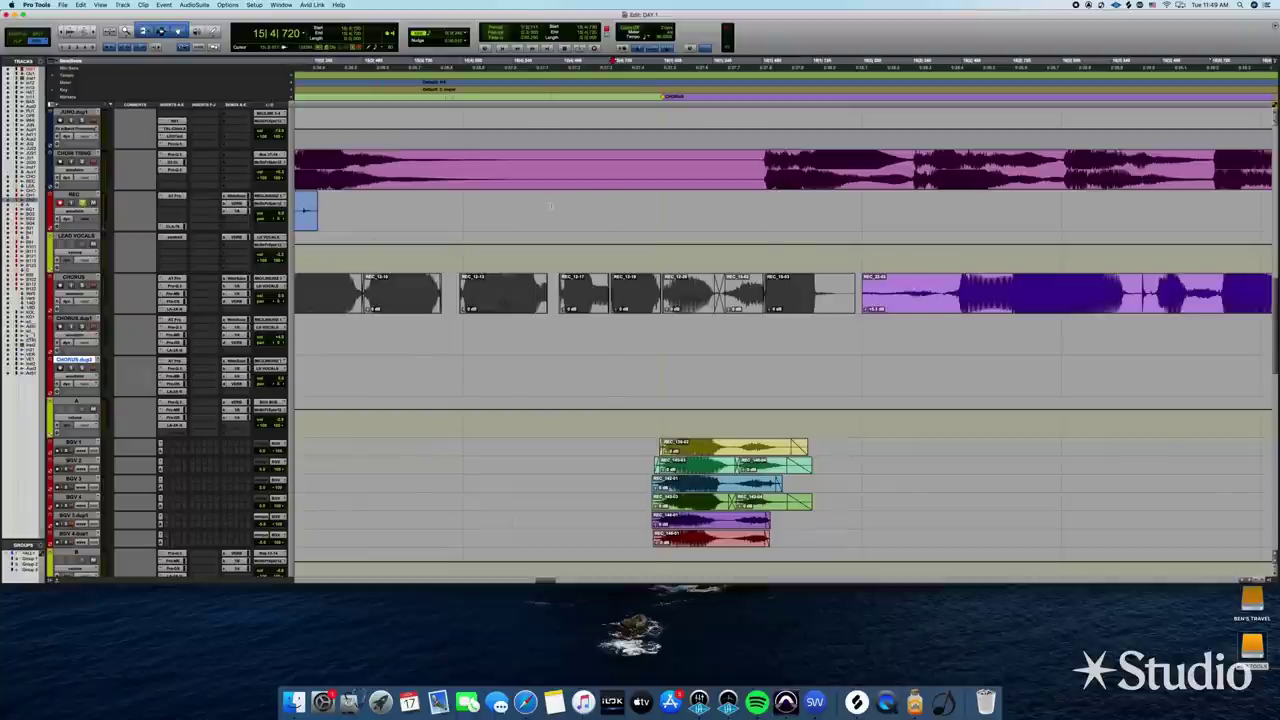
# Record a new harmony take for the chorus lead-in on the REC track from 15|4|000
pyautogui.click(560, 208)
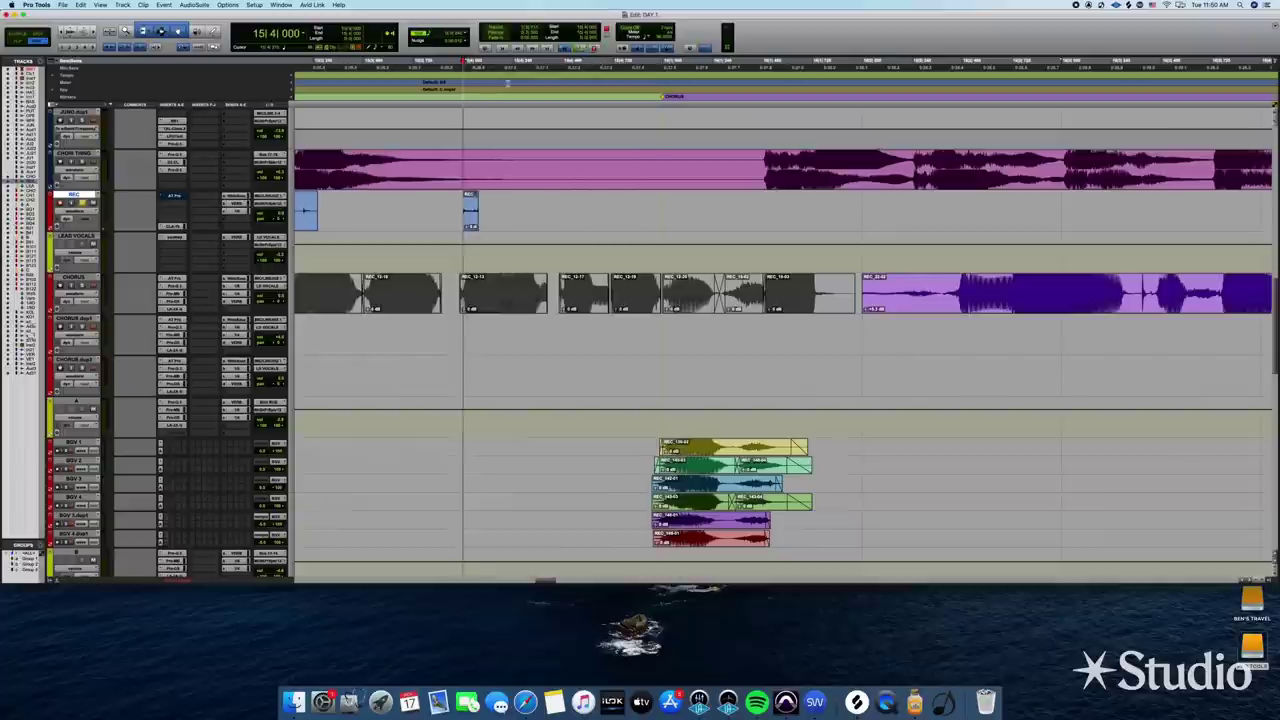
pyautogui.press('space')
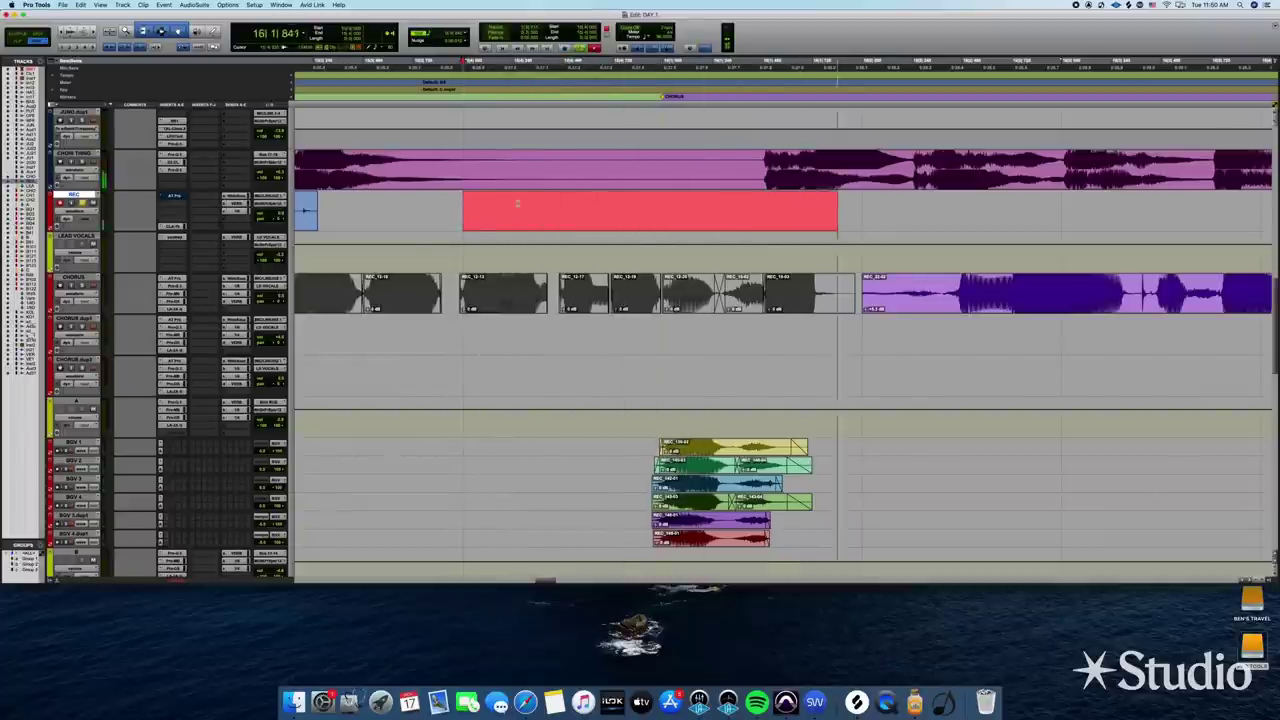
pyautogui.press('space')
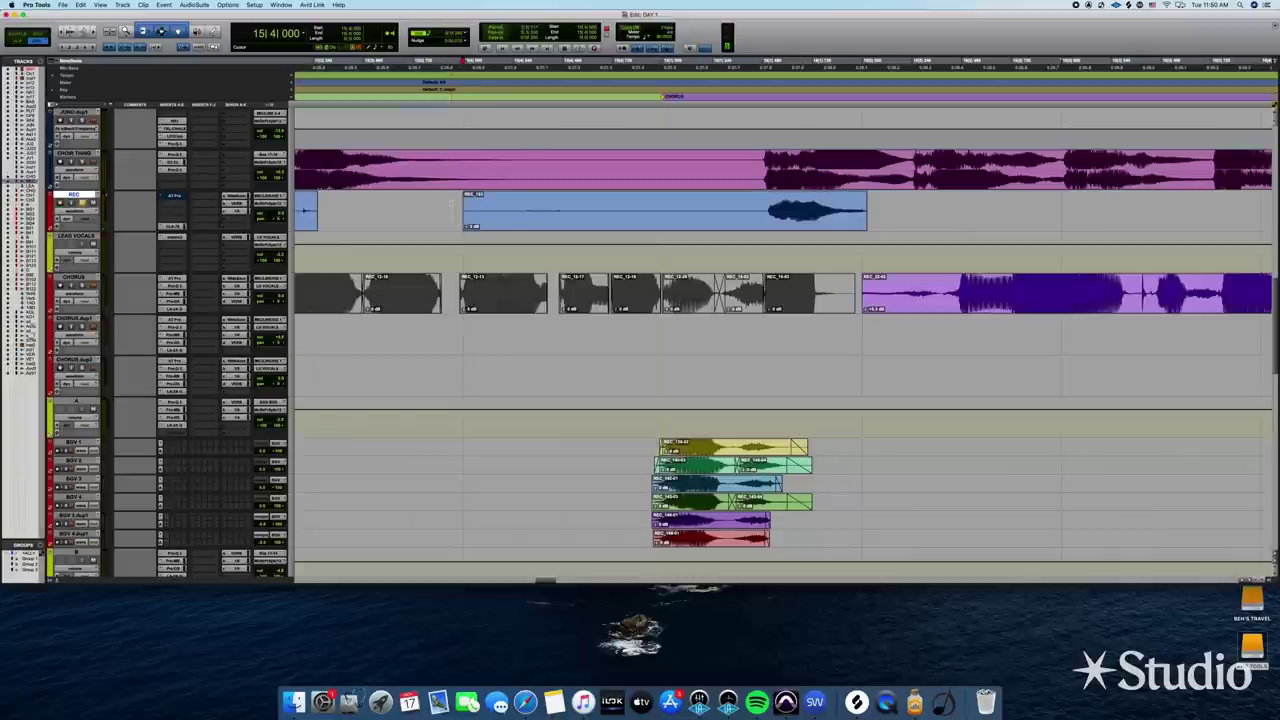
pyautogui.press('space')
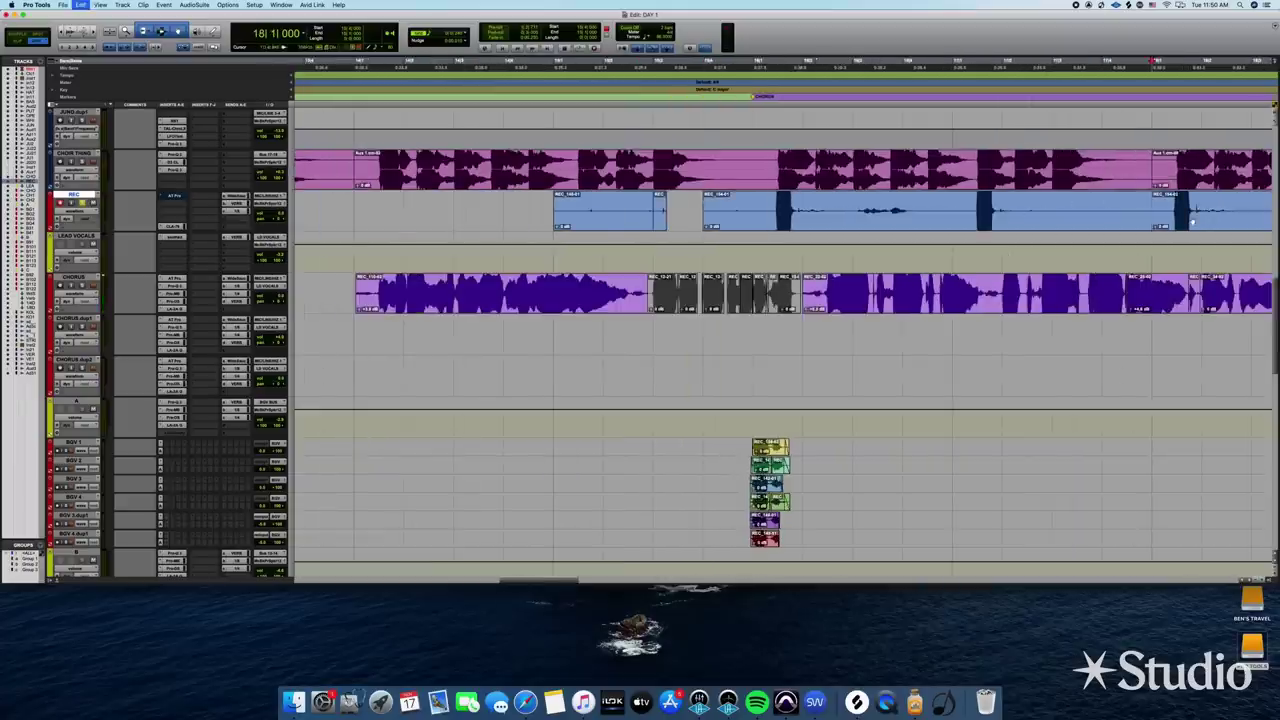
# Isolate the last repetition of the recorded phrase on the REC track, place it at 16|1|000 and delete the leftover audio
pyautogui.moveTo(1192, 222); pyautogui.dragTo(1160, 210)
pyautogui.press('space')
pyautogui.press('super+s')
pyautogui.press('Delete')
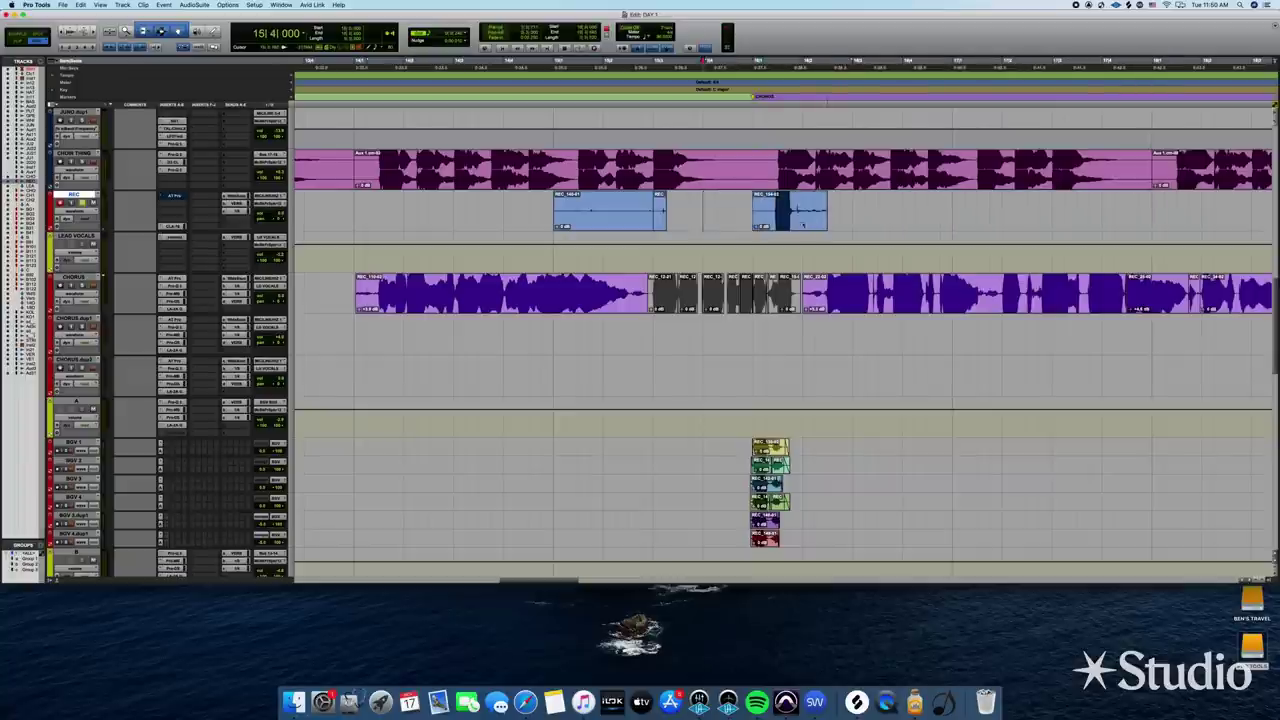
pyautogui.press('Delete')
# Process the selected REC phrase with the Auto-Tune Pro AudioSuite plug-in in Graph mode and render it
pyautogui.click(194, 5)
pyautogui.moveTo(215, 31)
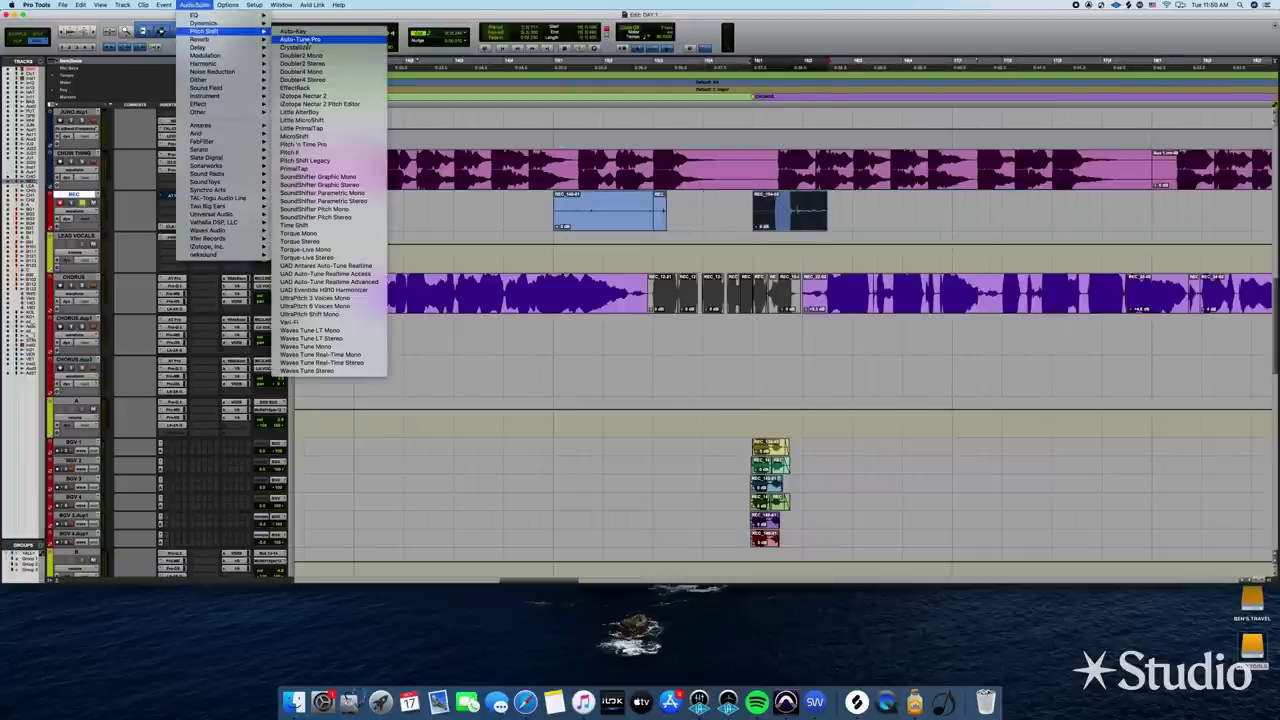
pyautogui.click(307, 41)
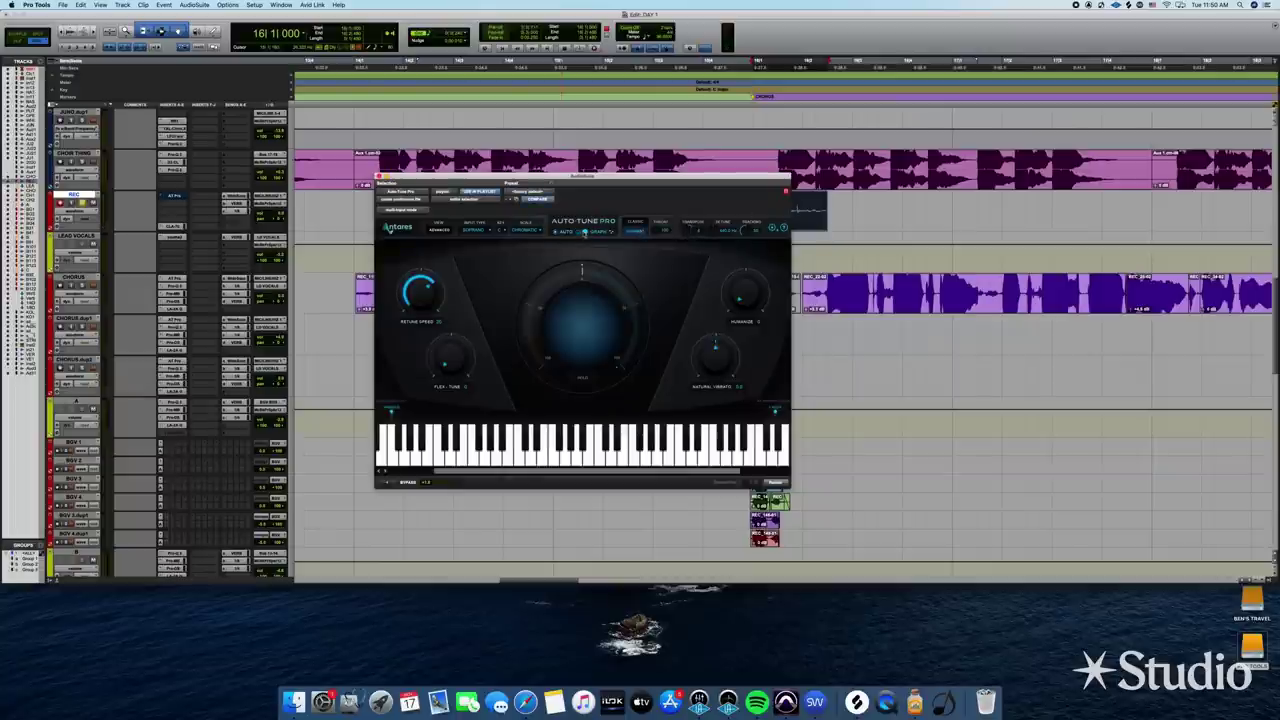
pyautogui.click(584, 232)
pyautogui.click(389, 484)
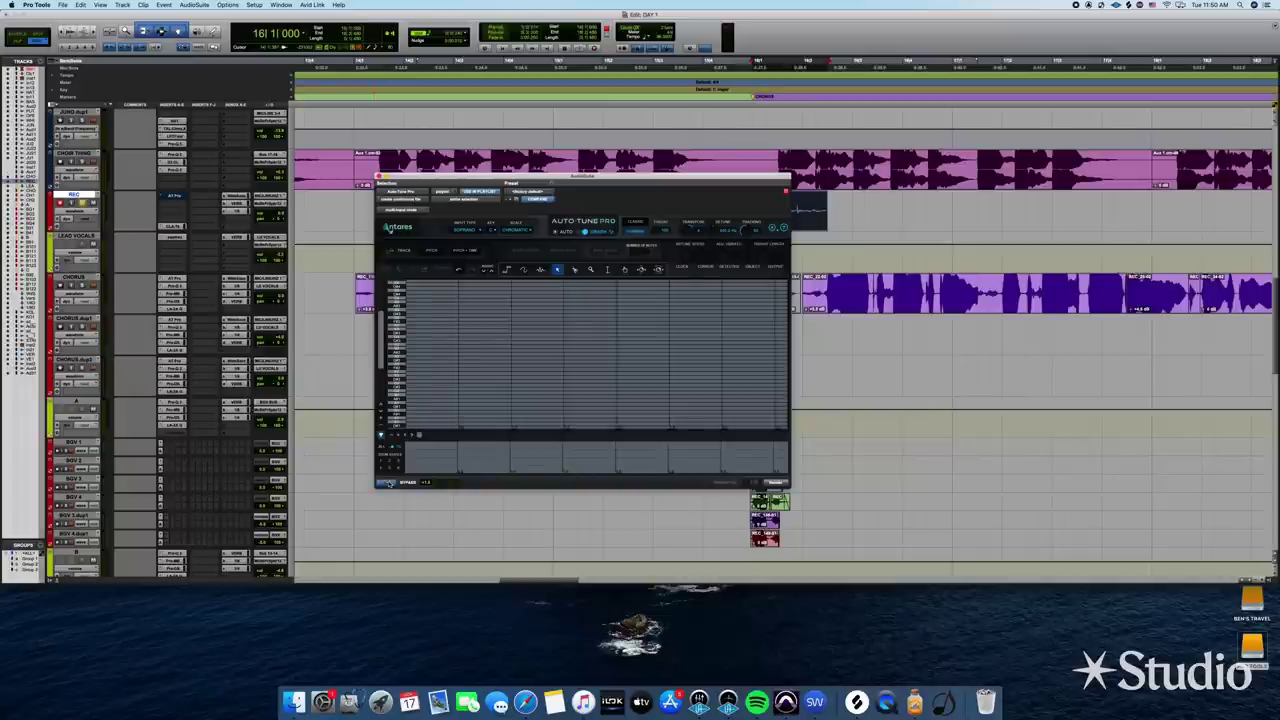
pyautogui.click(779, 484)
# Move the tuned phrase from the REC track onto BGV 1, directly following its existing clip
pyautogui.moveTo(553, 178); pyautogui.dragTo(334, 149)
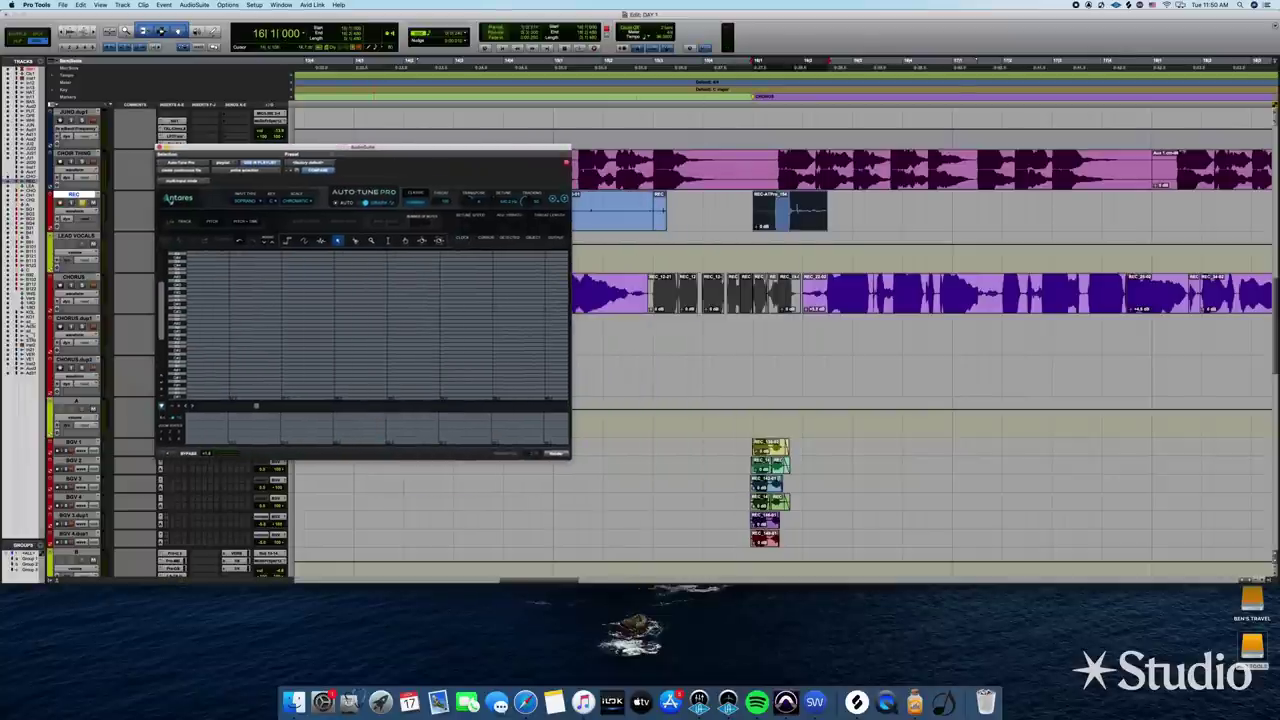
pyautogui.click(785, 208)
pyautogui.press('t')
pyautogui.press('t')
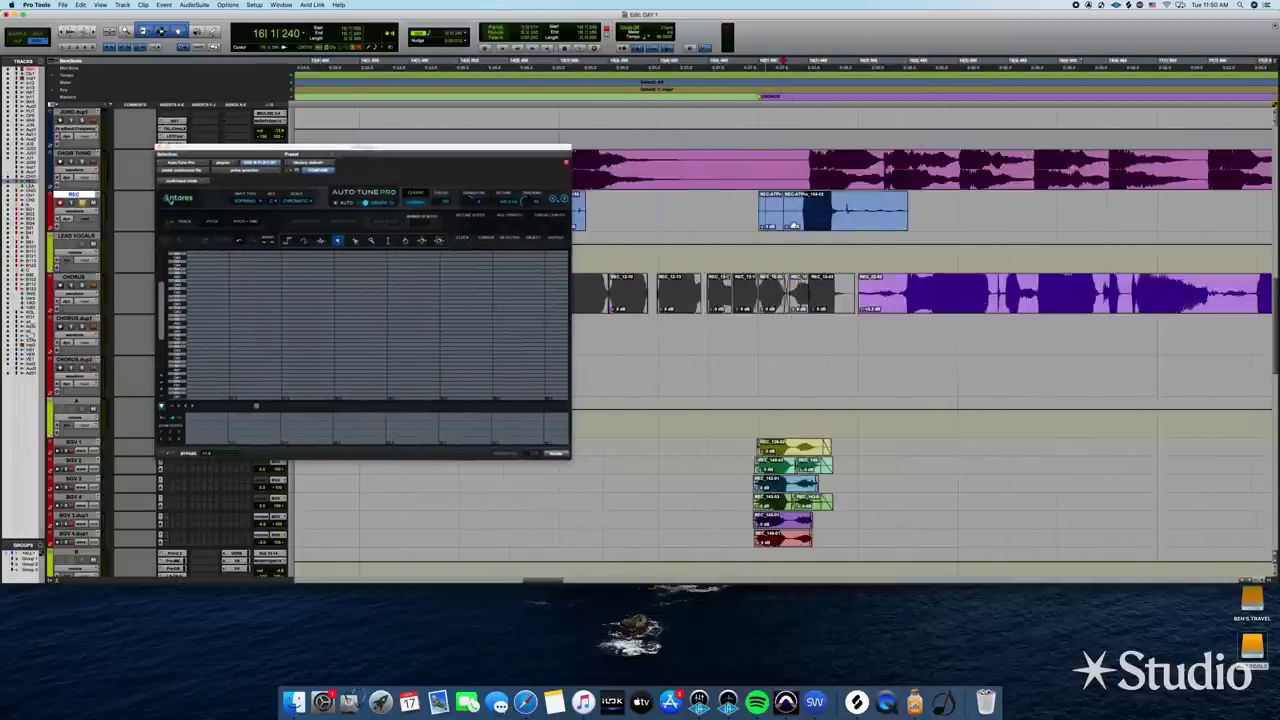
pyautogui.moveTo(844, 222); pyautogui.dragTo(825, 448)
# Increase the height of the BGV 1 track and close the Auto-Tune Pro window
pyautogui.rightClick(57, 443)
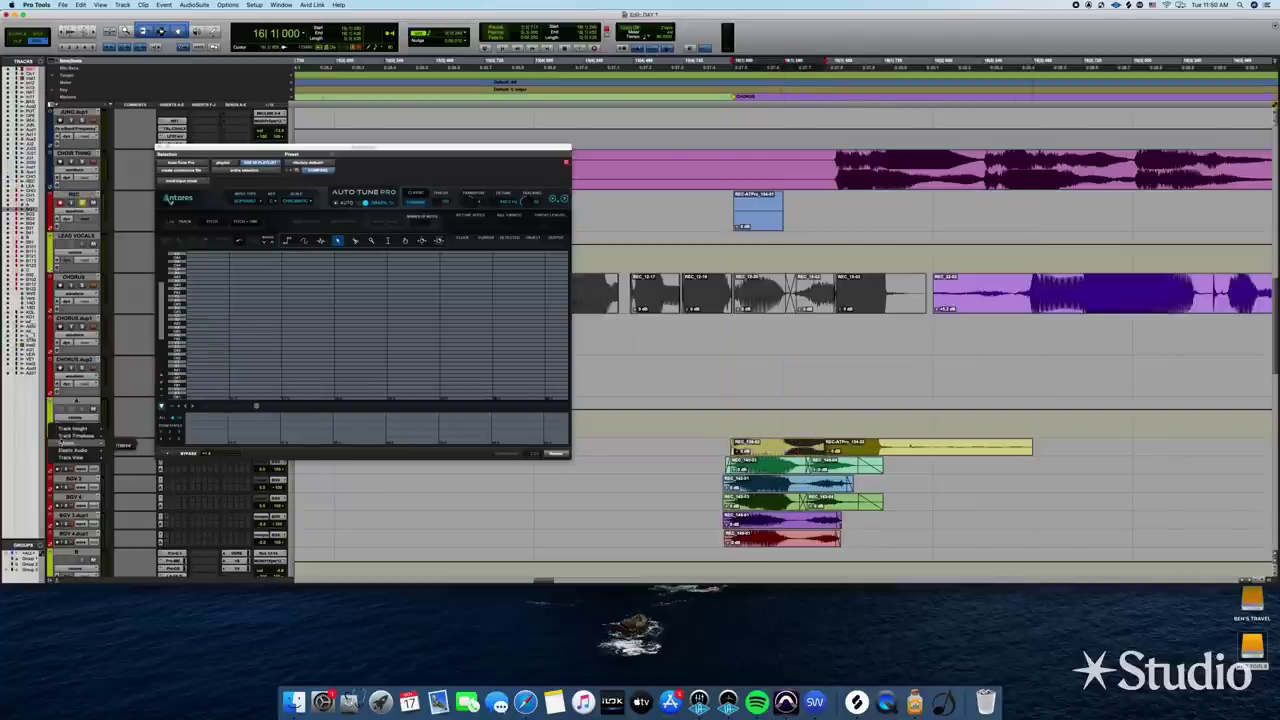
pyautogui.moveTo(100, 429)
pyautogui.click(123, 452)
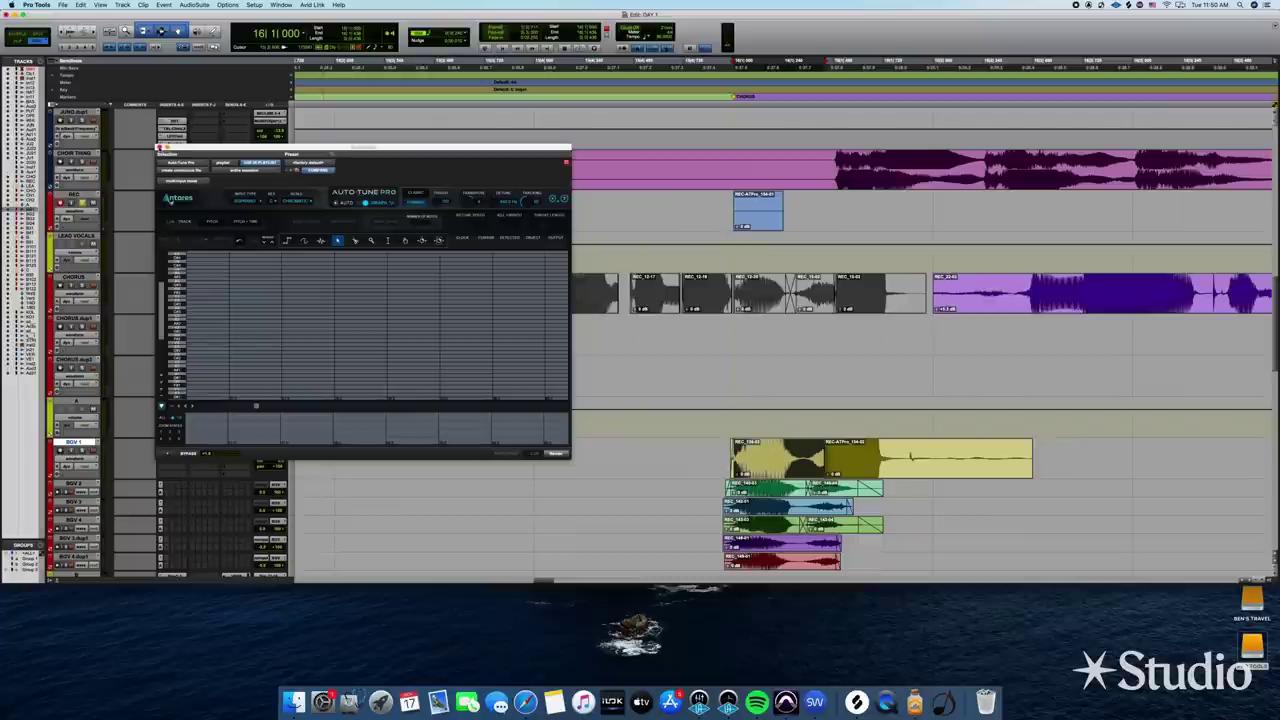
pyautogui.click(160, 148)
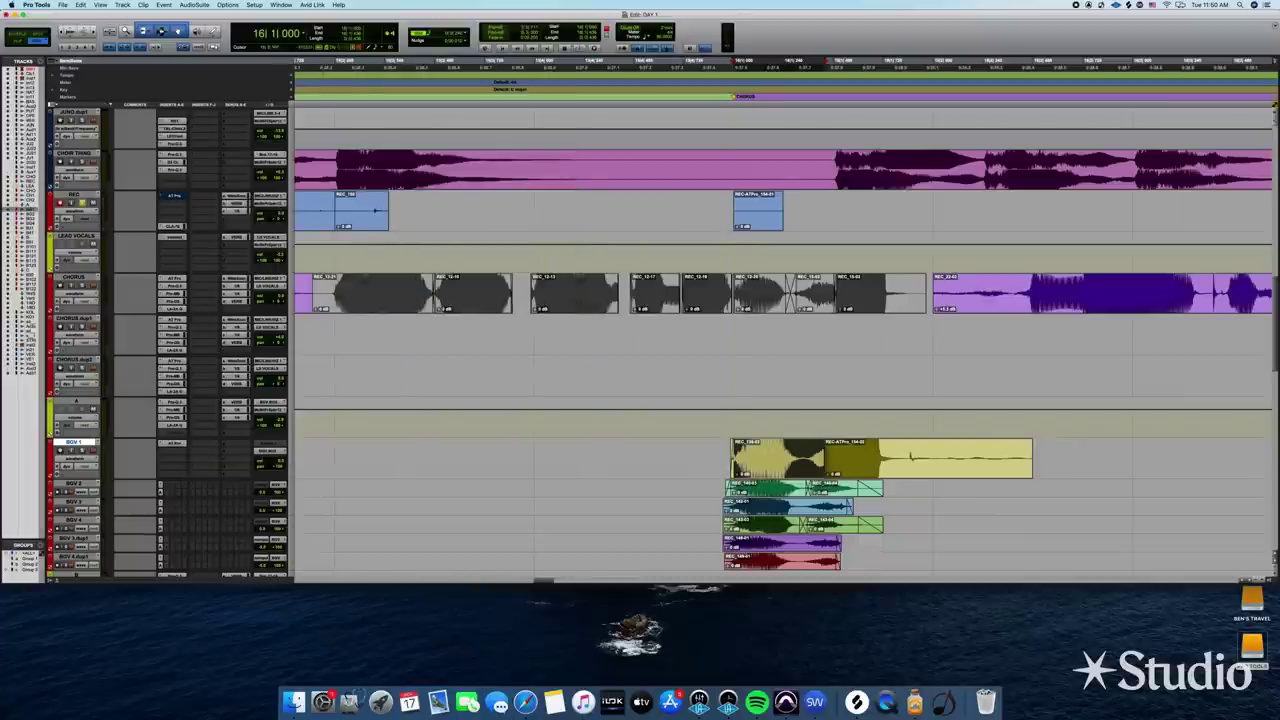
# Audition BGV 1 from 15|4|720, align the tuned clip after the first one and trim its tail
pyautogui.click(688, 463)
pyautogui.press('space')
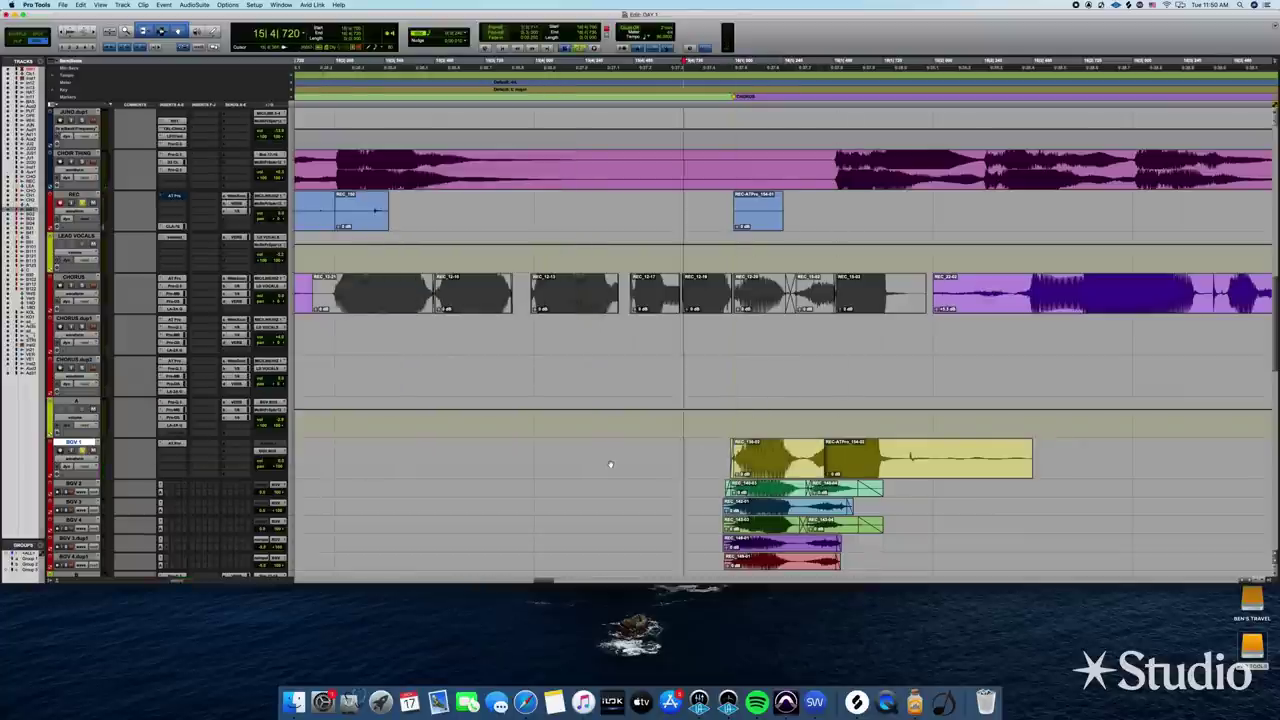
pyautogui.hscroll(5, 606, 463)
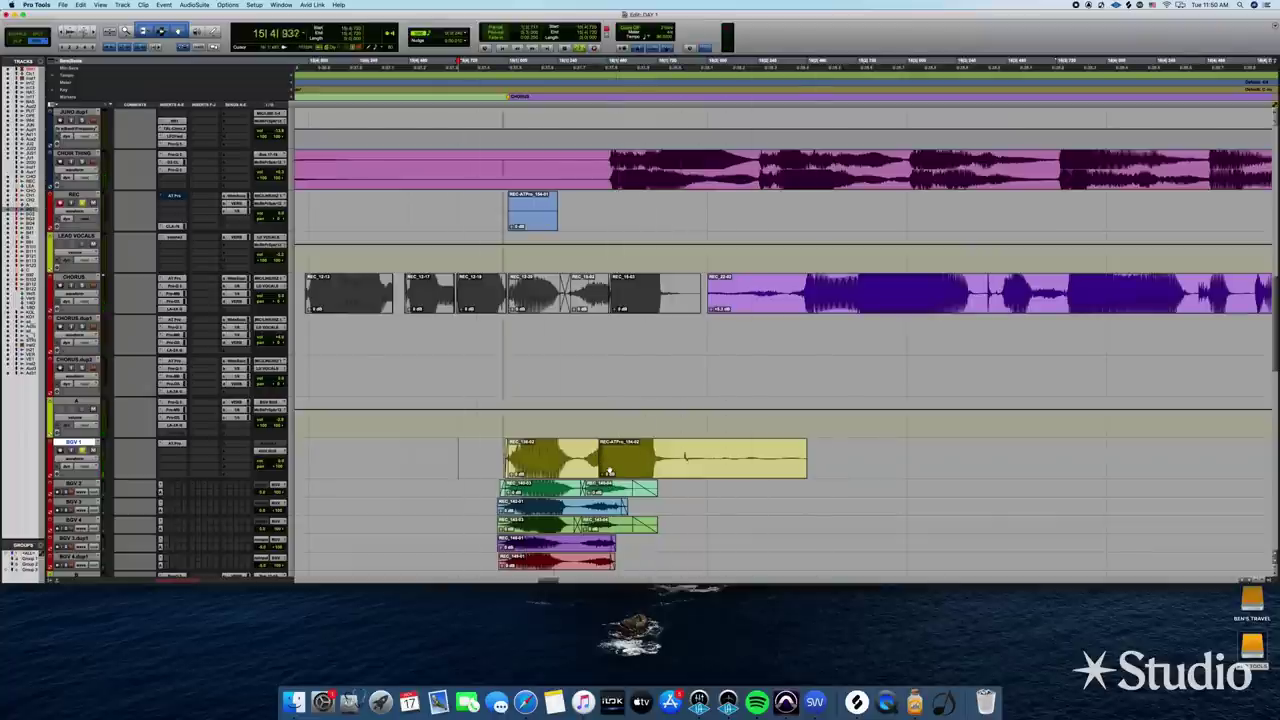
pyautogui.moveTo(605, 471)
pyautogui.mouseDown()
pyautogui.moveTo(579, 467)
pyautogui.moveTo(602, 471)
pyautogui.mouseUp()
pyautogui.click(470, 453)
pyautogui.press('space')
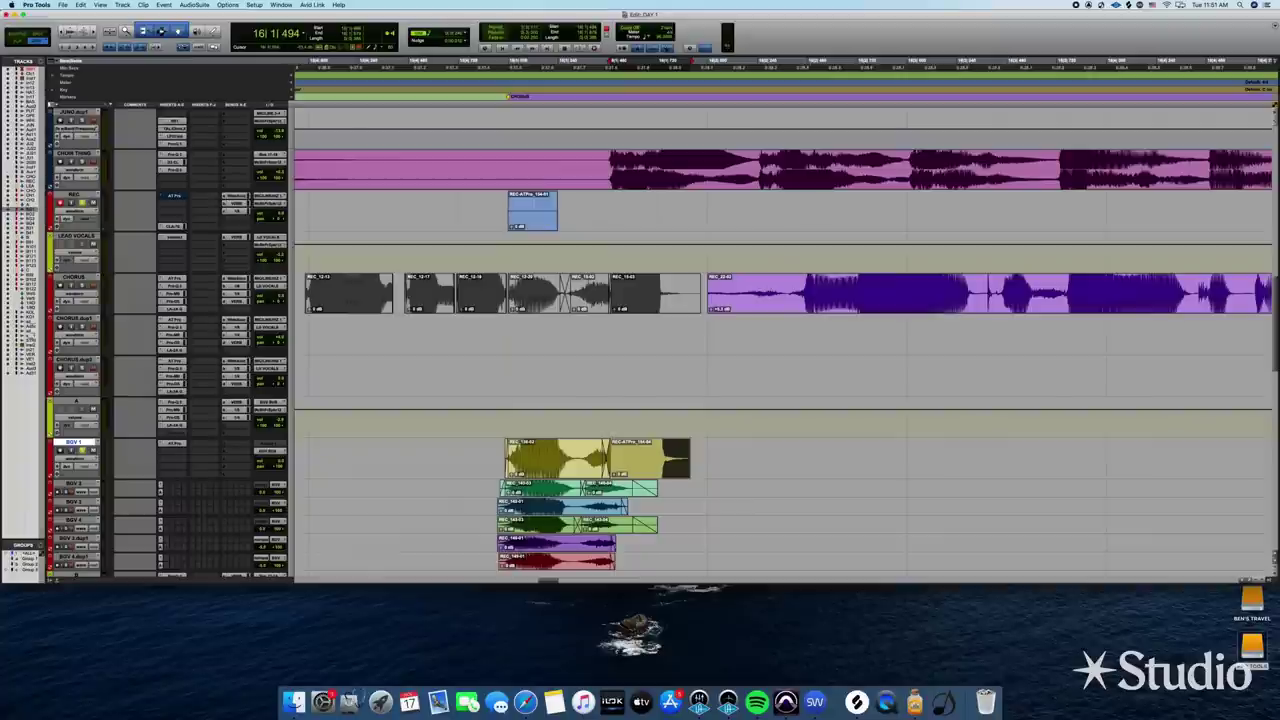
# Play back the edited BGV 1 harmony several times through the start of the chorus
pyautogui.click(458, 458)
pyautogui.press('space')
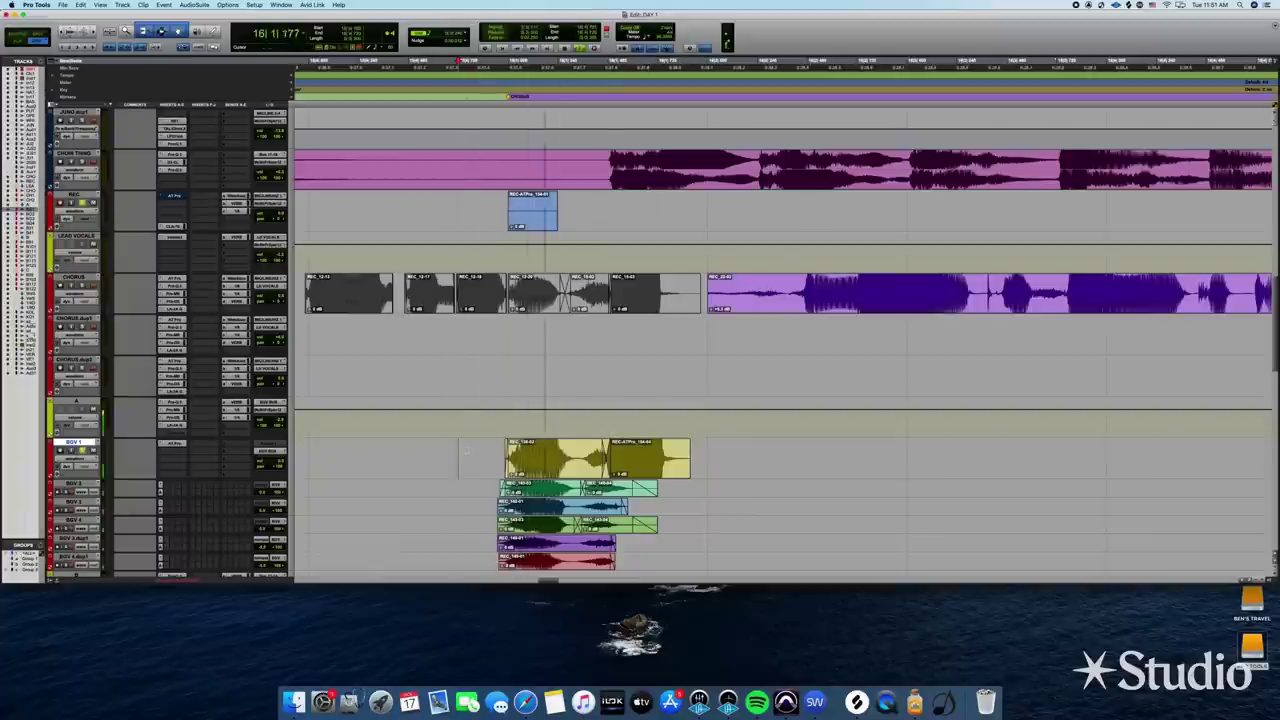
pyautogui.press('space')
pyautogui.press('space')
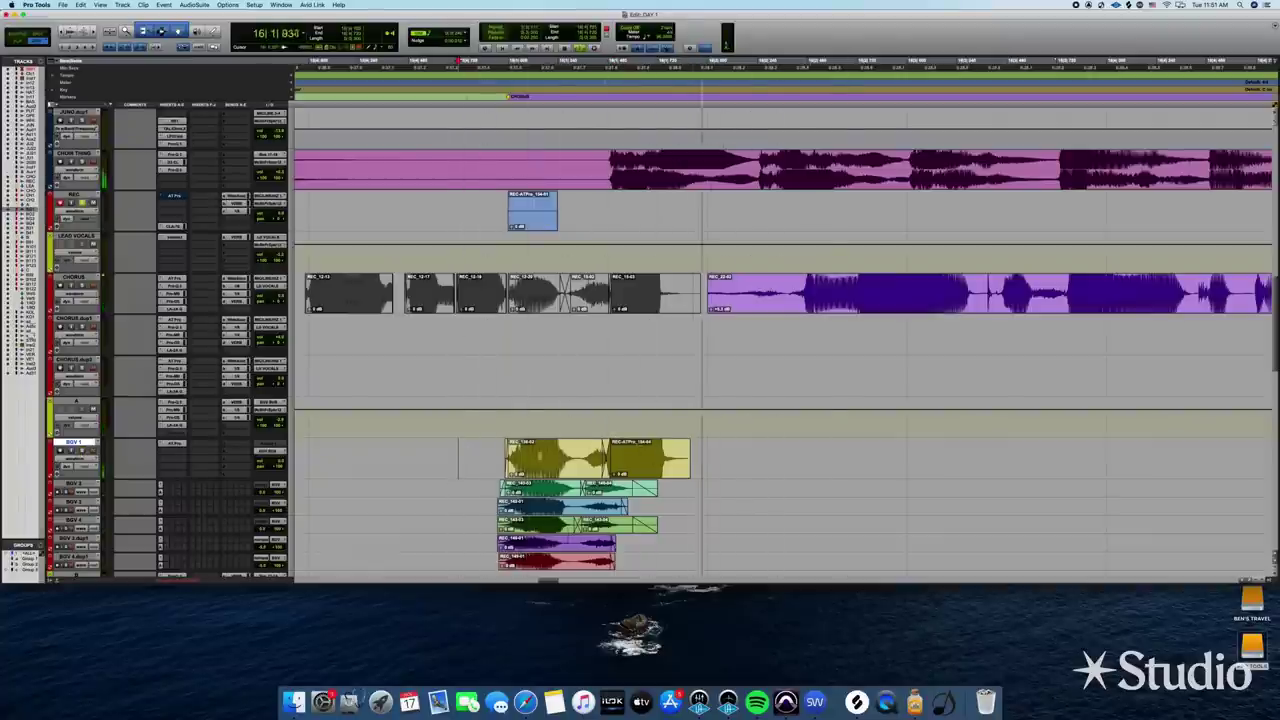
pyautogui.click(409, 458)
pyautogui.press('space')
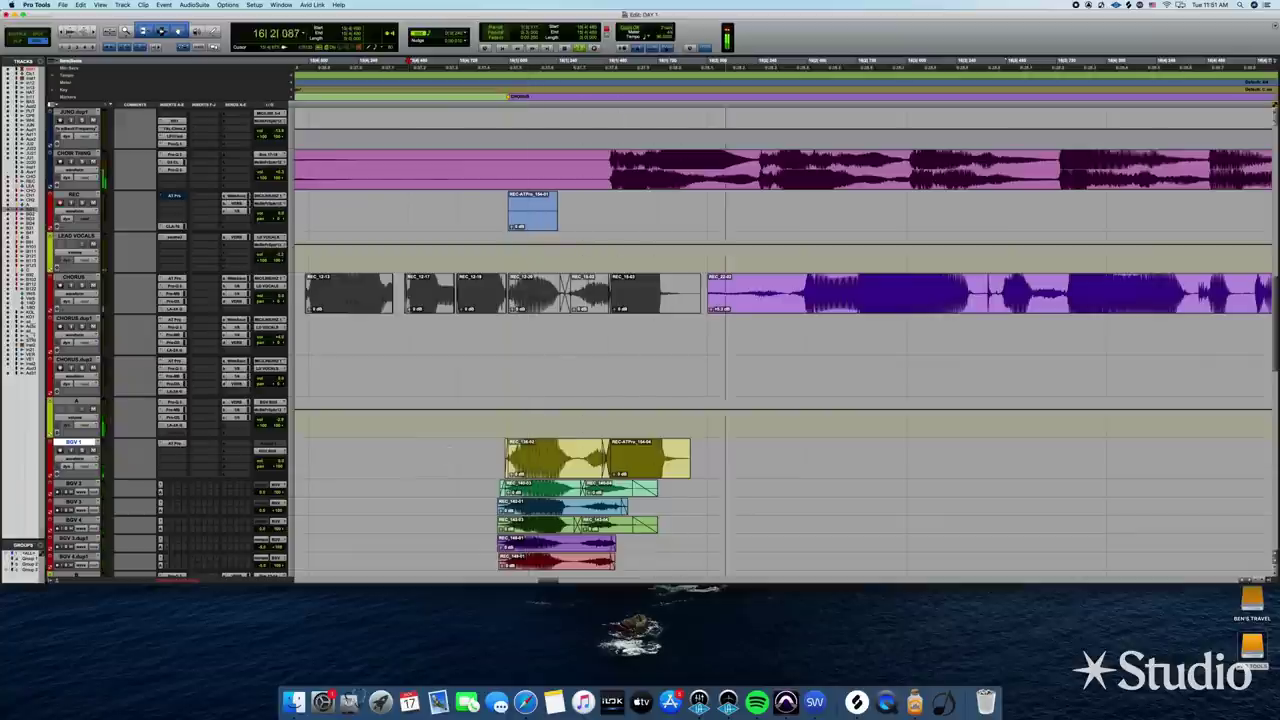
pyautogui.press('space')
pyautogui.press('r')
pyautogui.press('space')
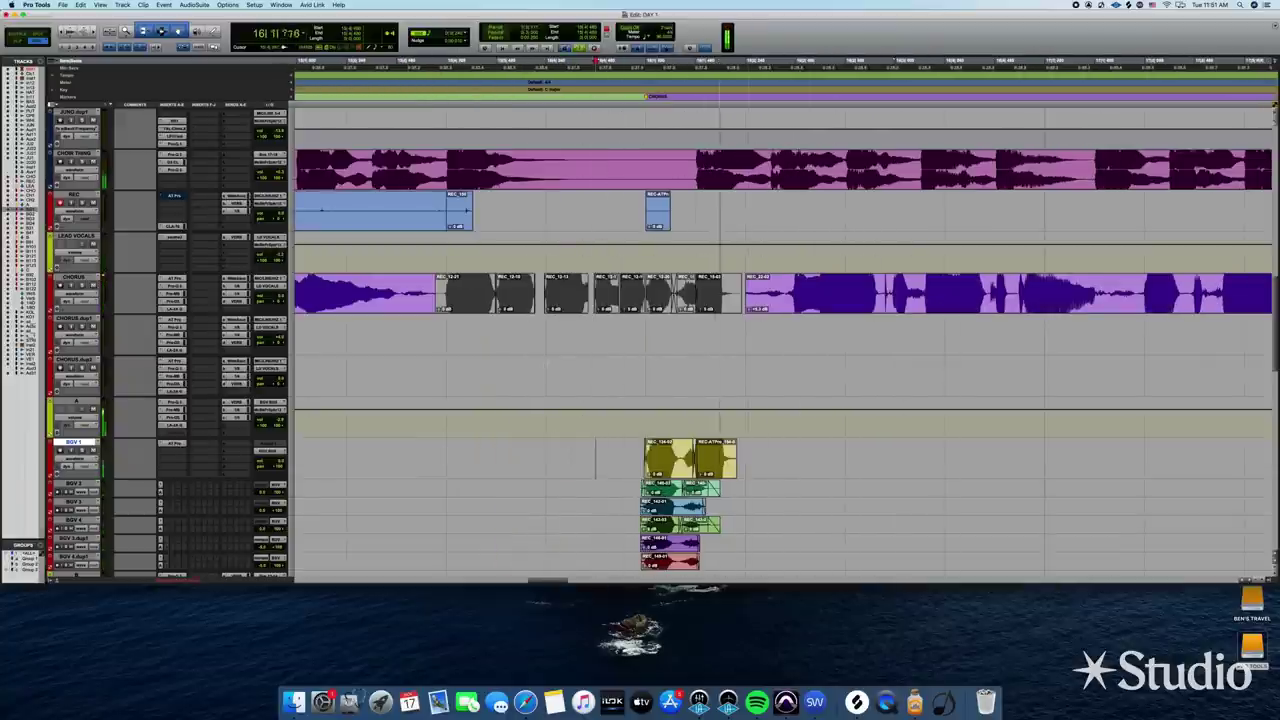
pyautogui.press('space')
# Record the next harmony part on the REC track from 15|4|720, restarting the take once
pyautogui.click(546, 376)
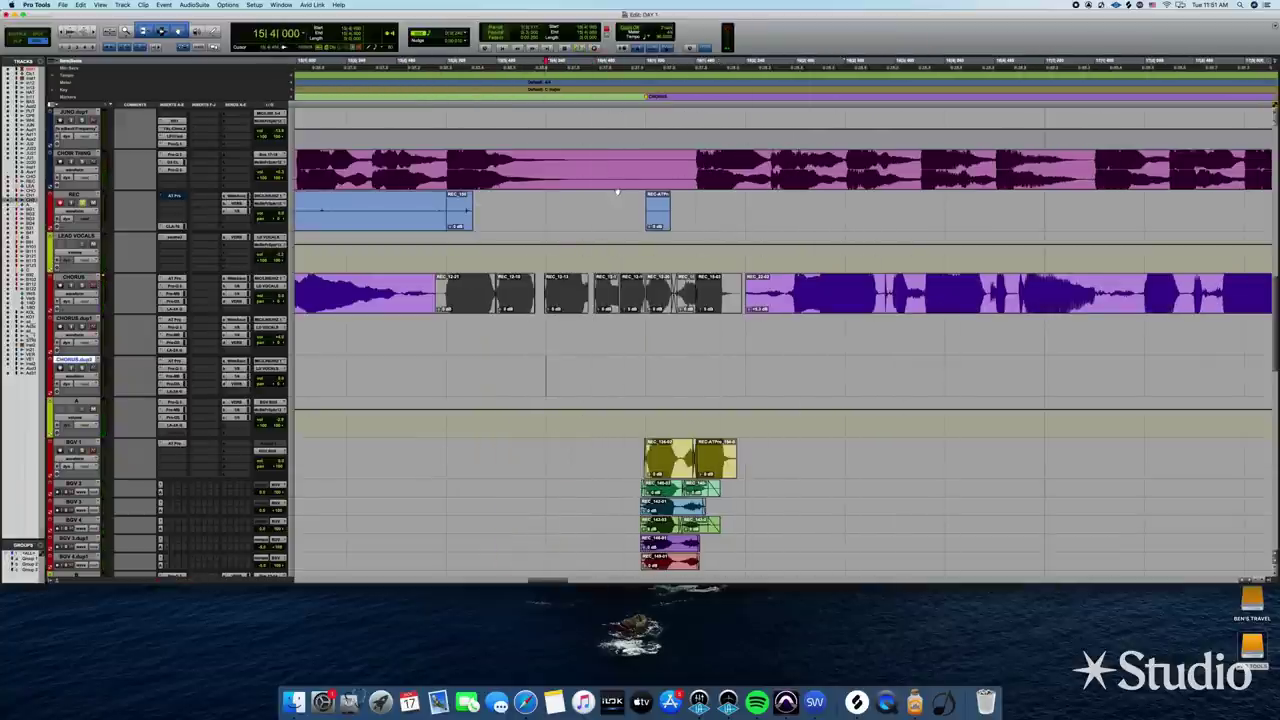
pyautogui.click(619, 198)
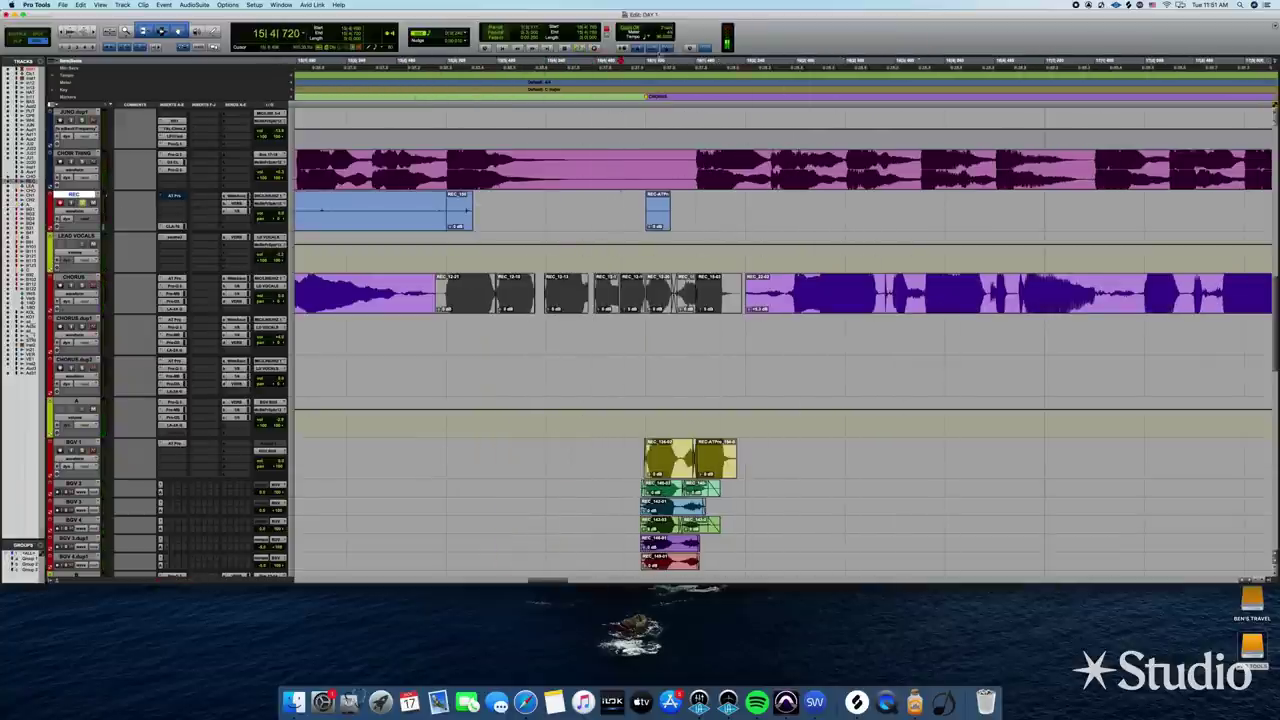
pyautogui.press('super+space')
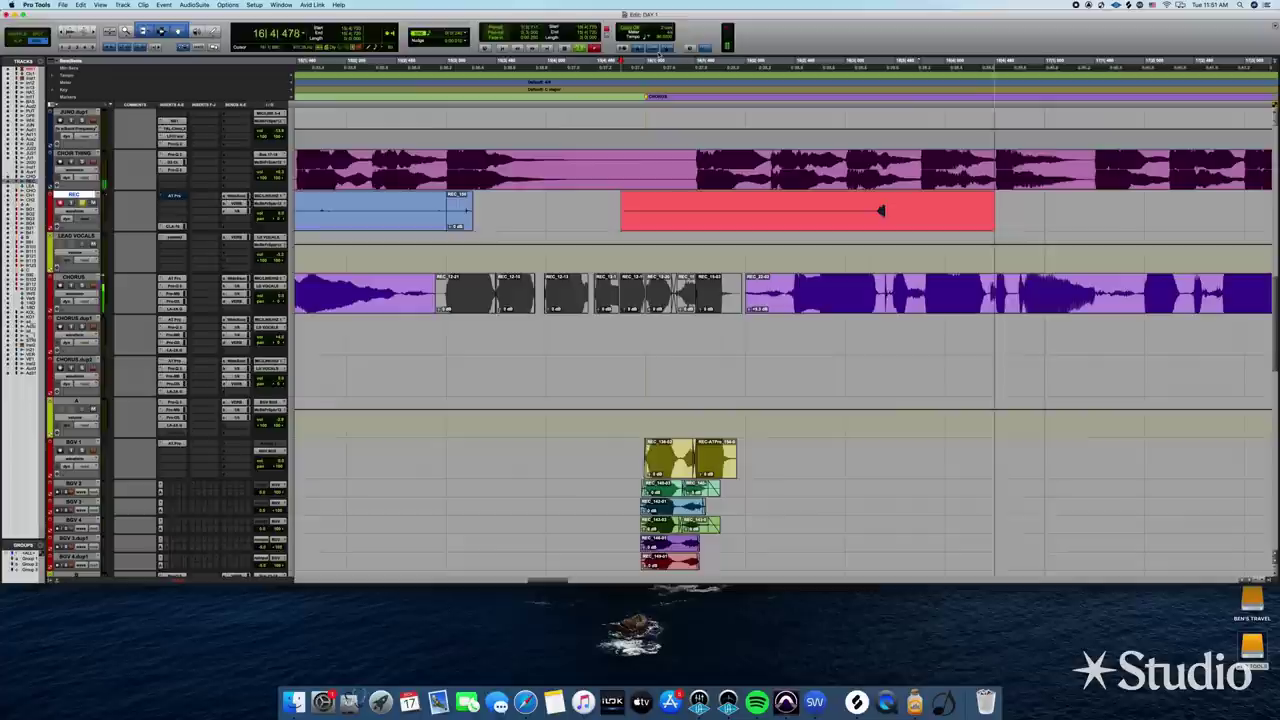
pyautogui.press('space')
pyautogui.press('super+space')
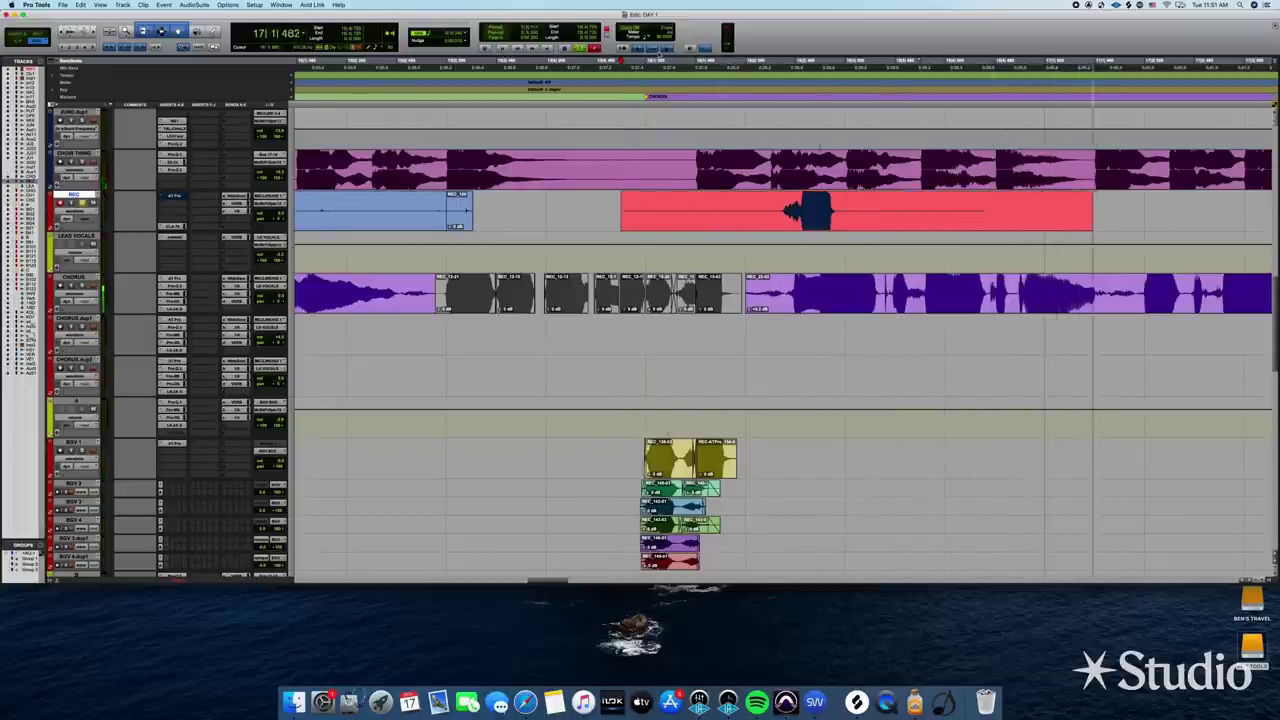
pyautogui.press('space')
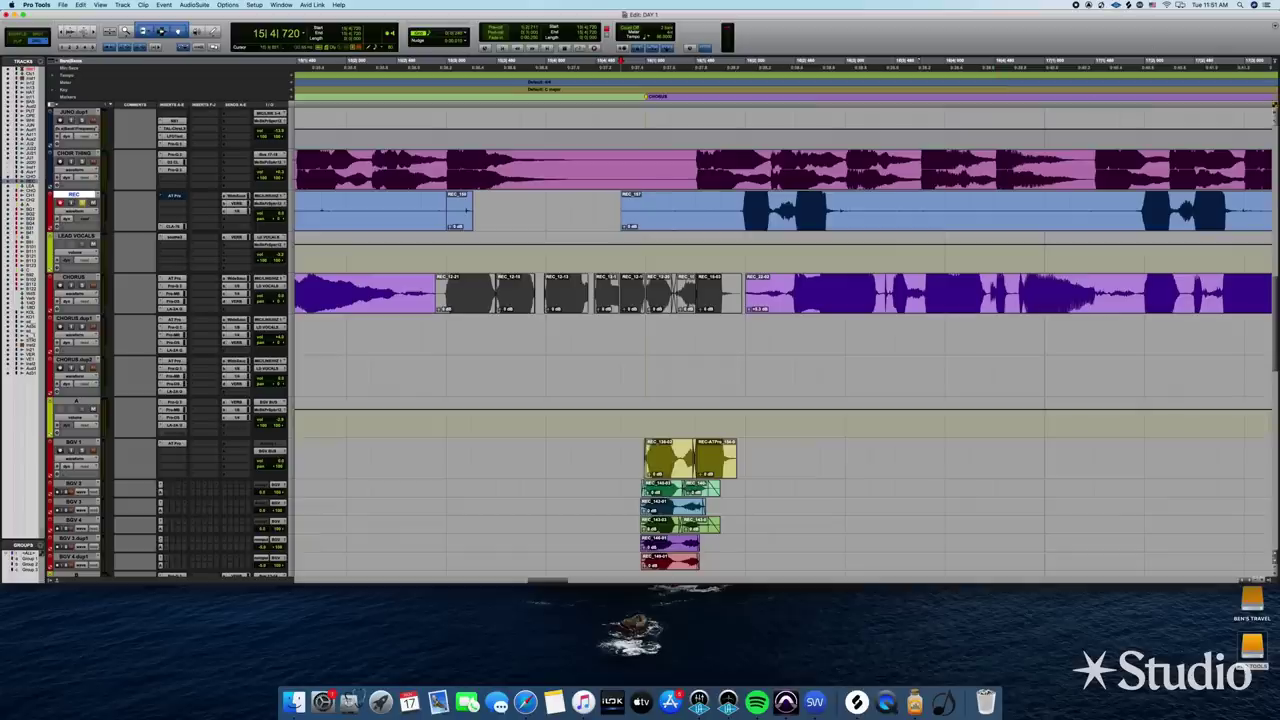
# Audition the new REC take, delete its silent lead-in and split the clip after the first sung phrase
pyautogui.click(727, 202)
pyautogui.press('space')
pyautogui.press('space')
pyautogui.press('space')
pyautogui.press('space')
pyautogui.doubleClick(657, 208)
pyautogui.moveTo(657, 208); pyautogui.dragTo(744, 208)
pyautogui.click(877, 199)
pyautogui.press('b')
pyautogui.click(829, 225)
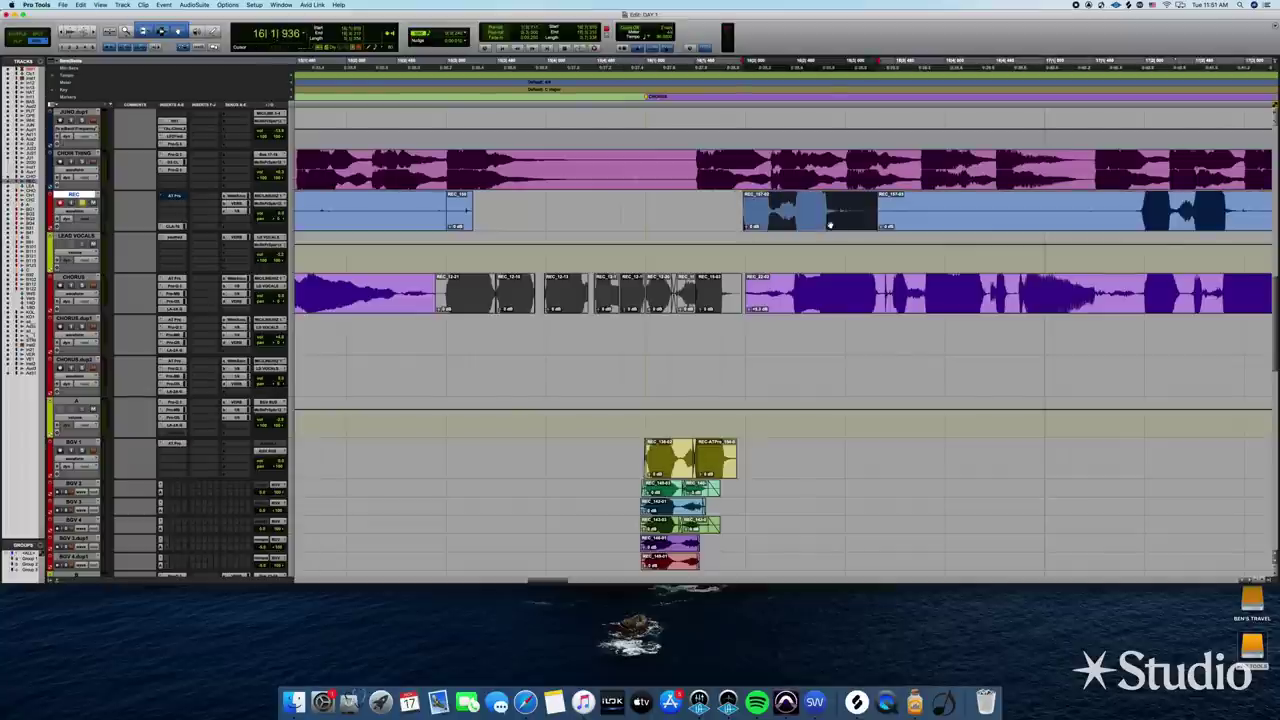
# Open the selected REC phrase in Auto-Tune Pro AudioSuite and track its pitch in Graph mode
pyautogui.click(217, 5)
pyautogui.click(215, 5)
pyautogui.click(208, 5)
pyautogui.moveTo(216, 32)
pyautogui.click(301, 41)
pyautogui.click(362, 201)
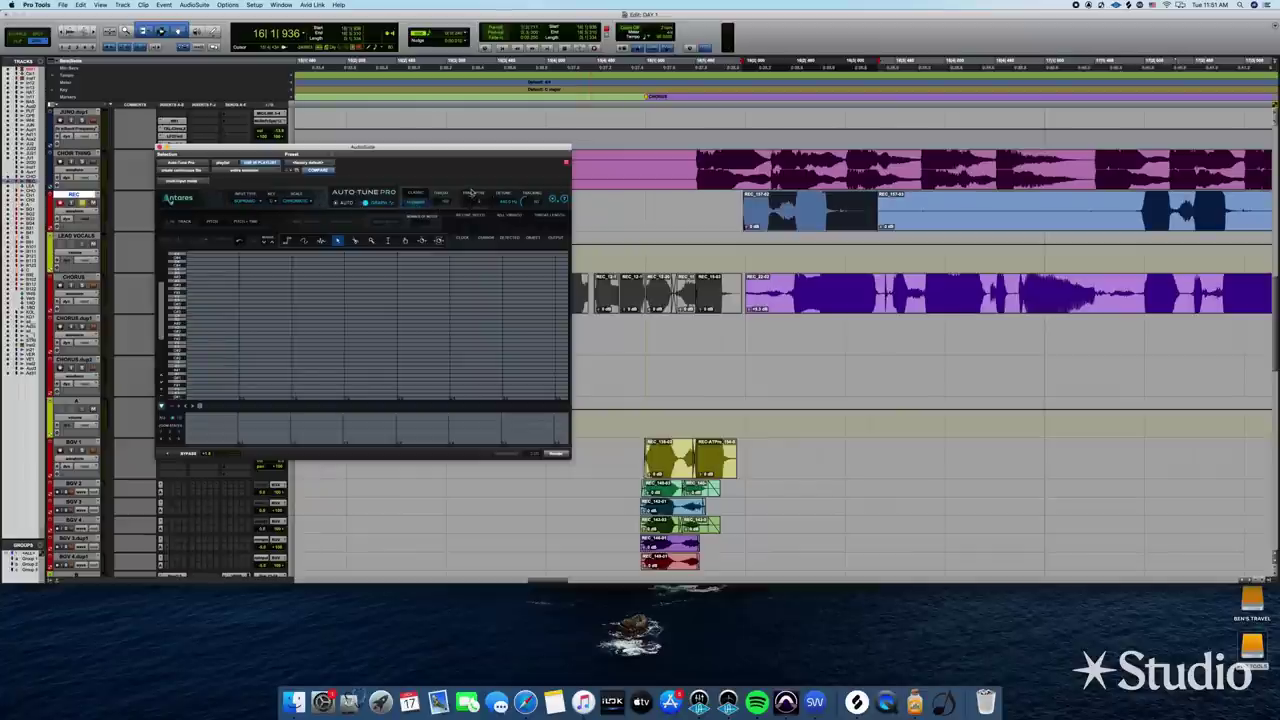
pyautogui.click(164, 454)
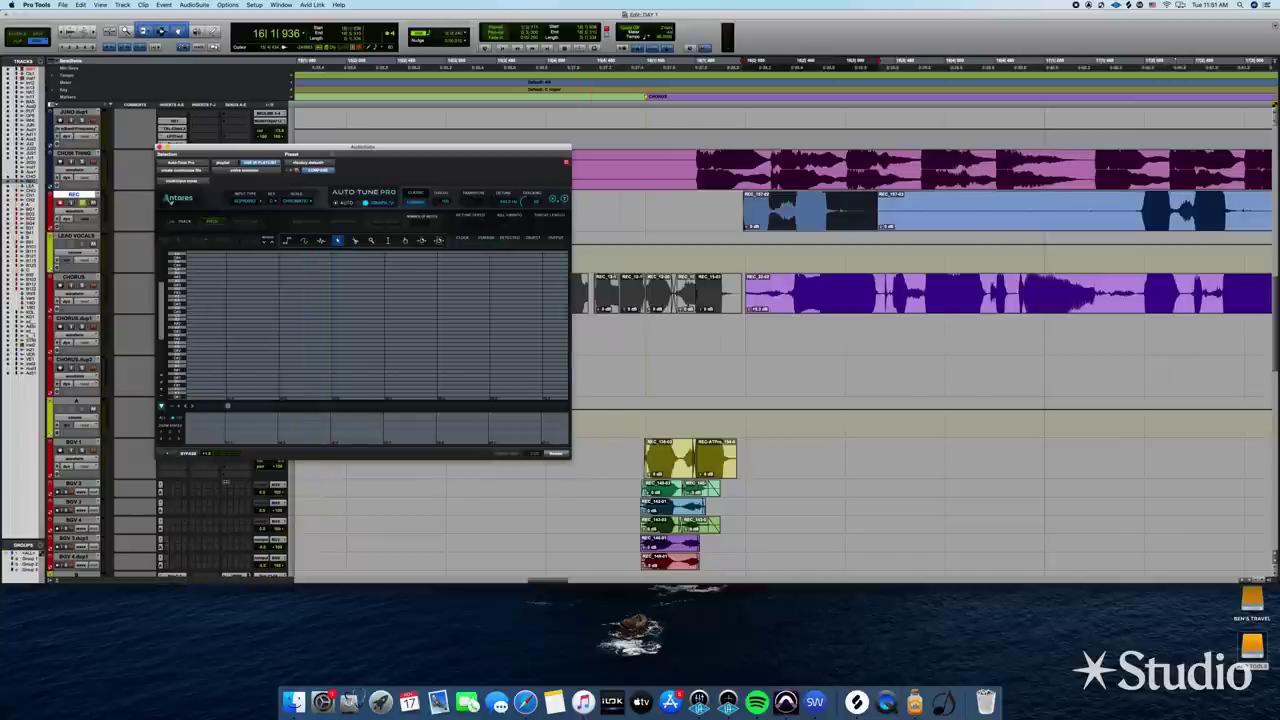
pyautogui.click(167, 453)
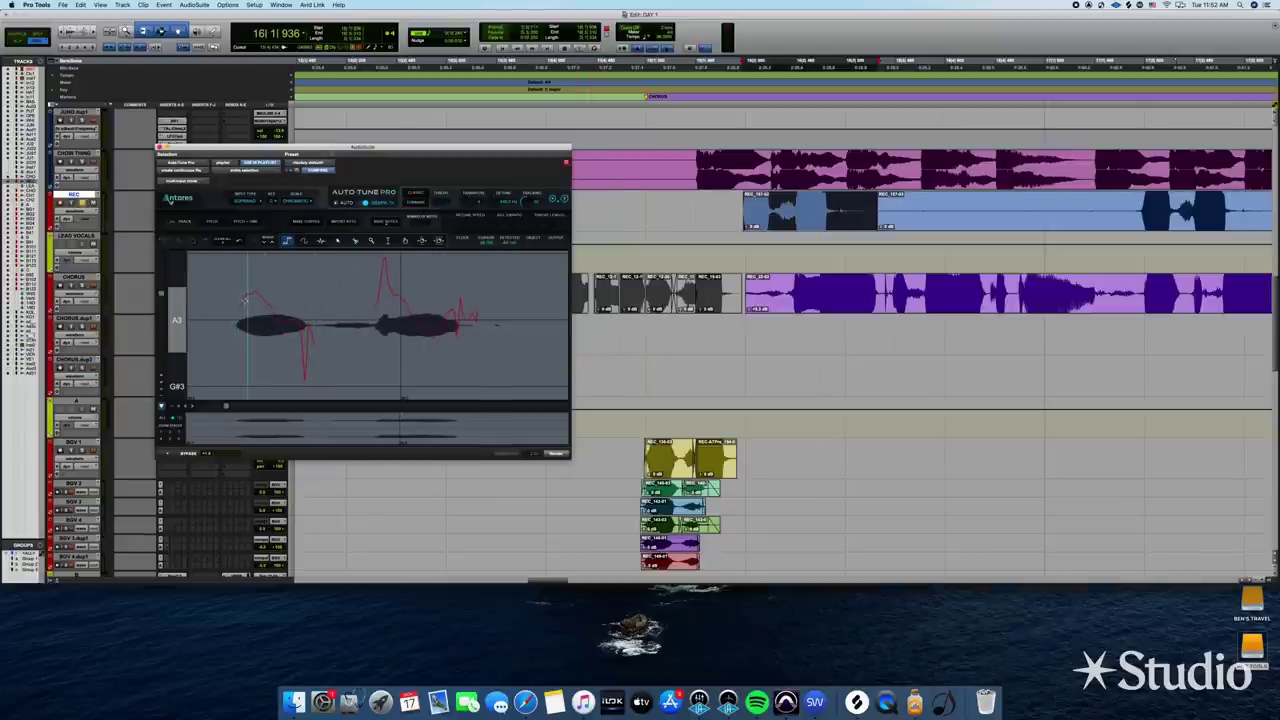
# Draw a pitch correction line along A3 for the phrase, preview it and render the result
pyautogui.click(311, 322)
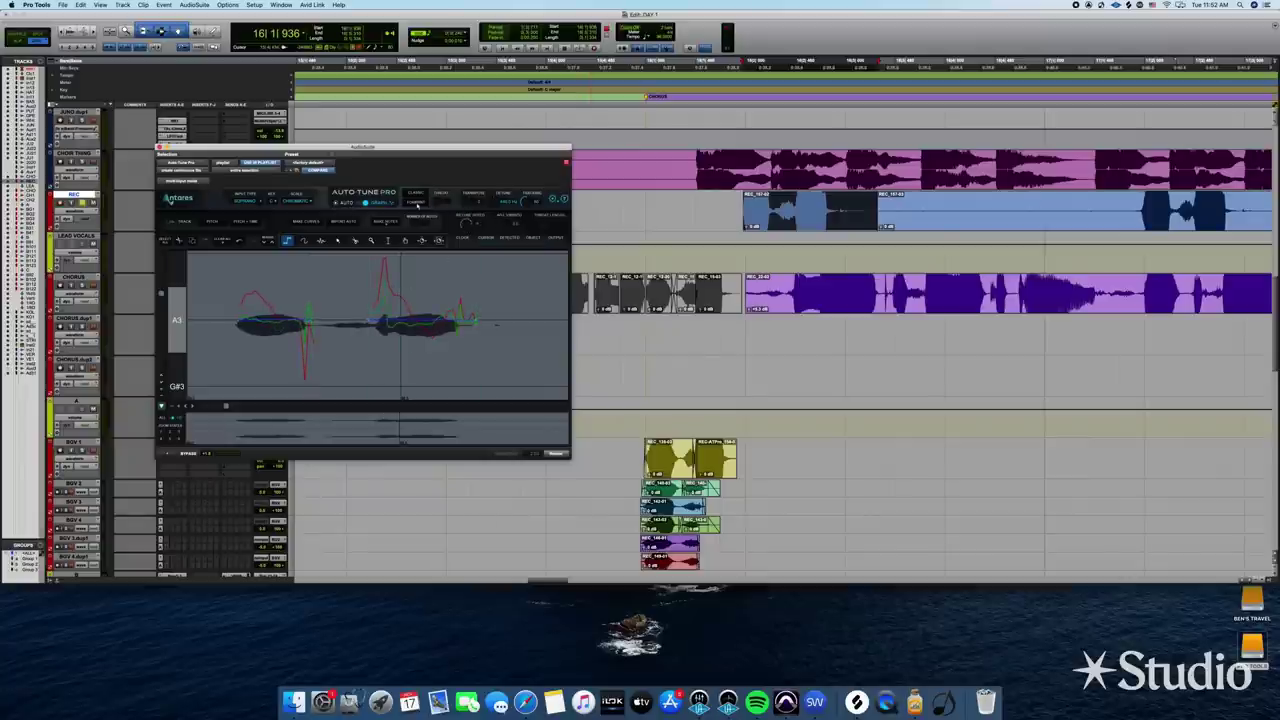
pyautogui.click(172, 454)
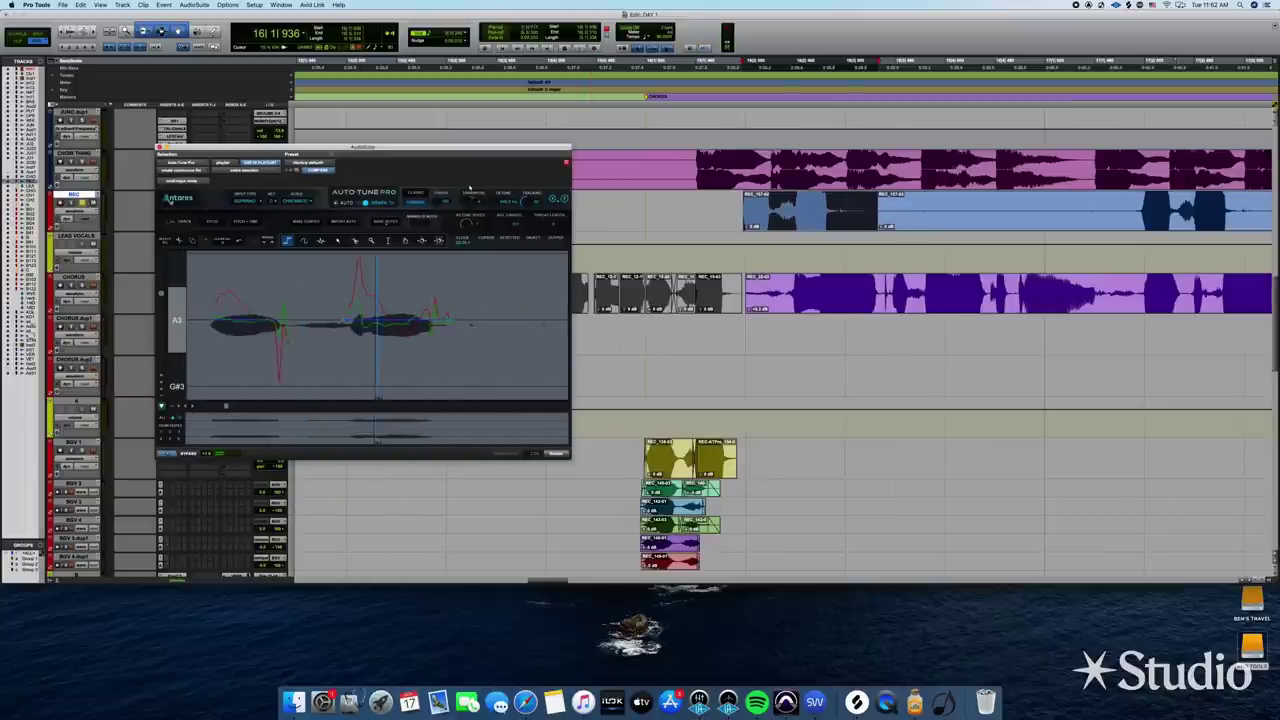
pyautogui.click(555, 456)
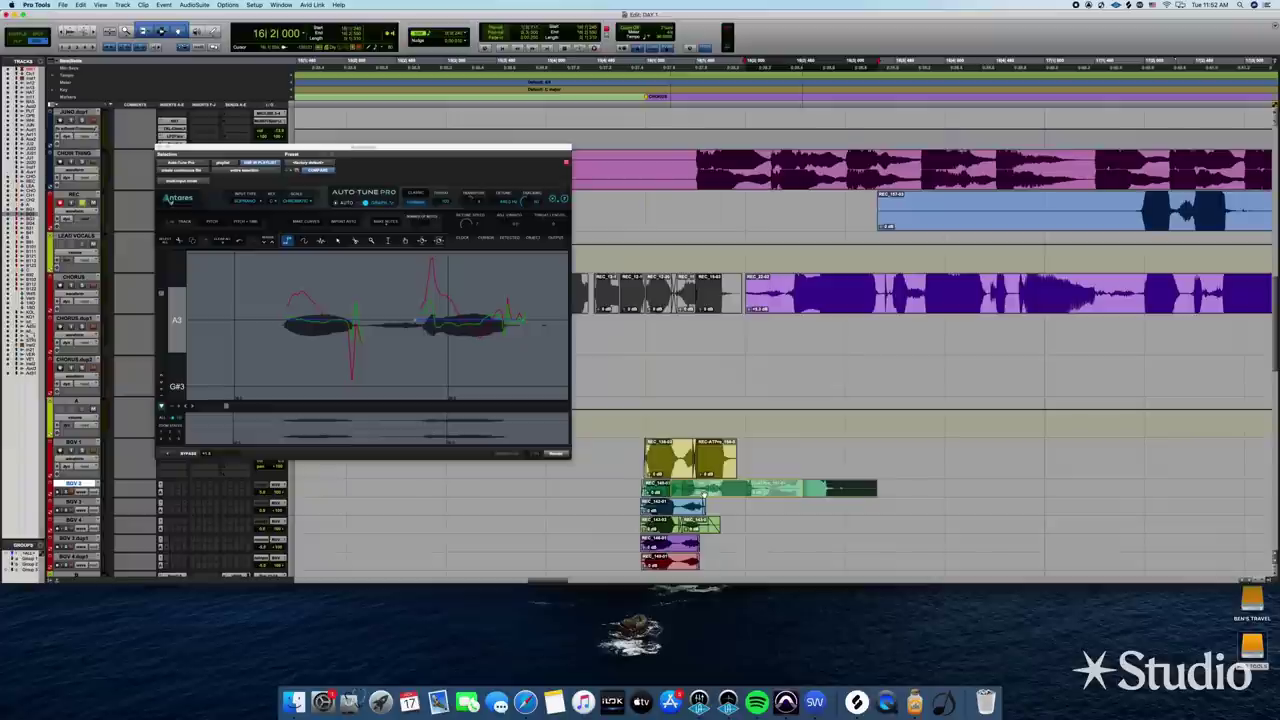
# Place the tuned phrase on BGV 2, cut off its start and align it with the tuned BGV 1 clip
pyautogui.moveTo(704, 495); pyautogui.dragTo(705, 495)
pyautogui.press('t')
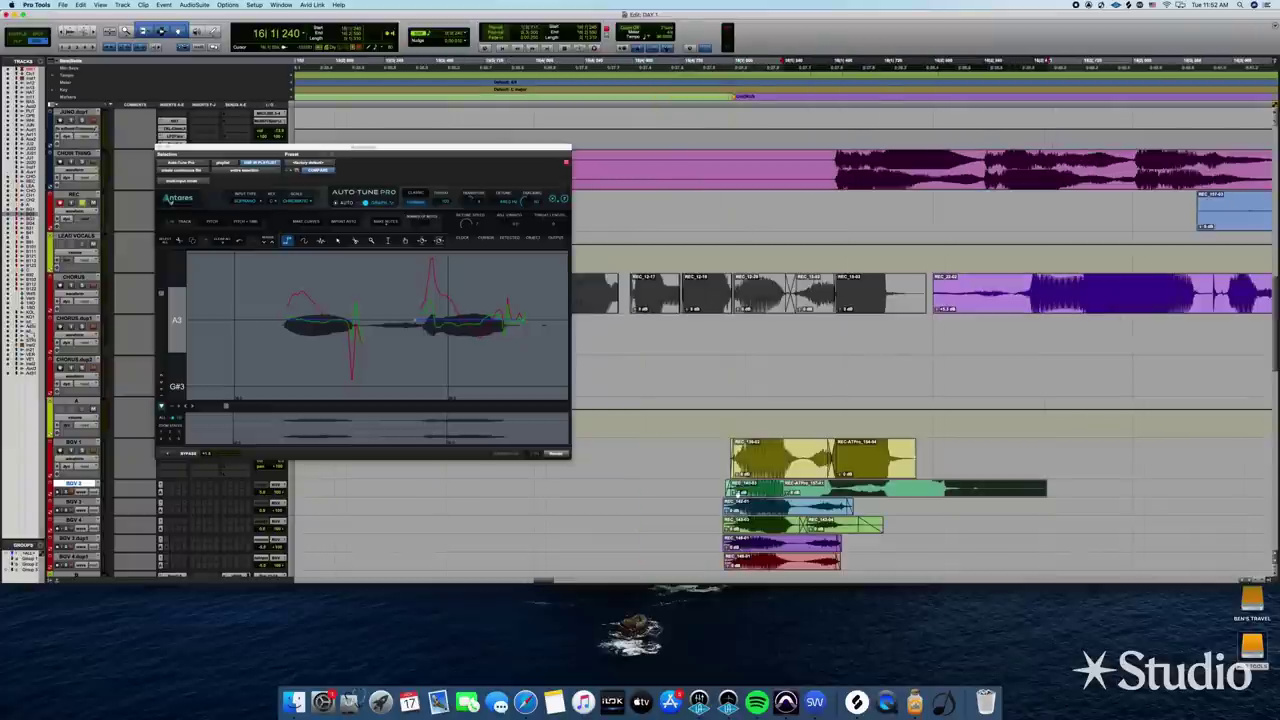
pyautogui.click(838, 485)
pyautogui.press('super+e')
pyautogui.moveTo(868, 493); pyautogui.dragTo(827, 496)
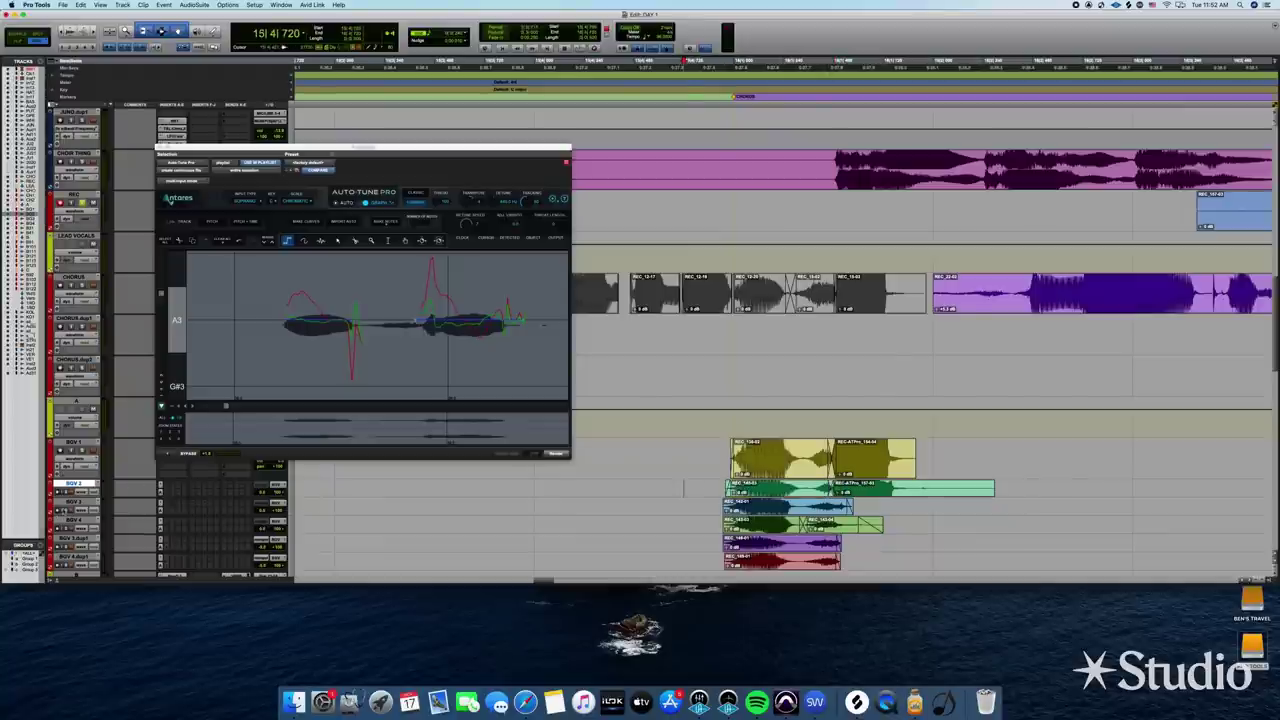
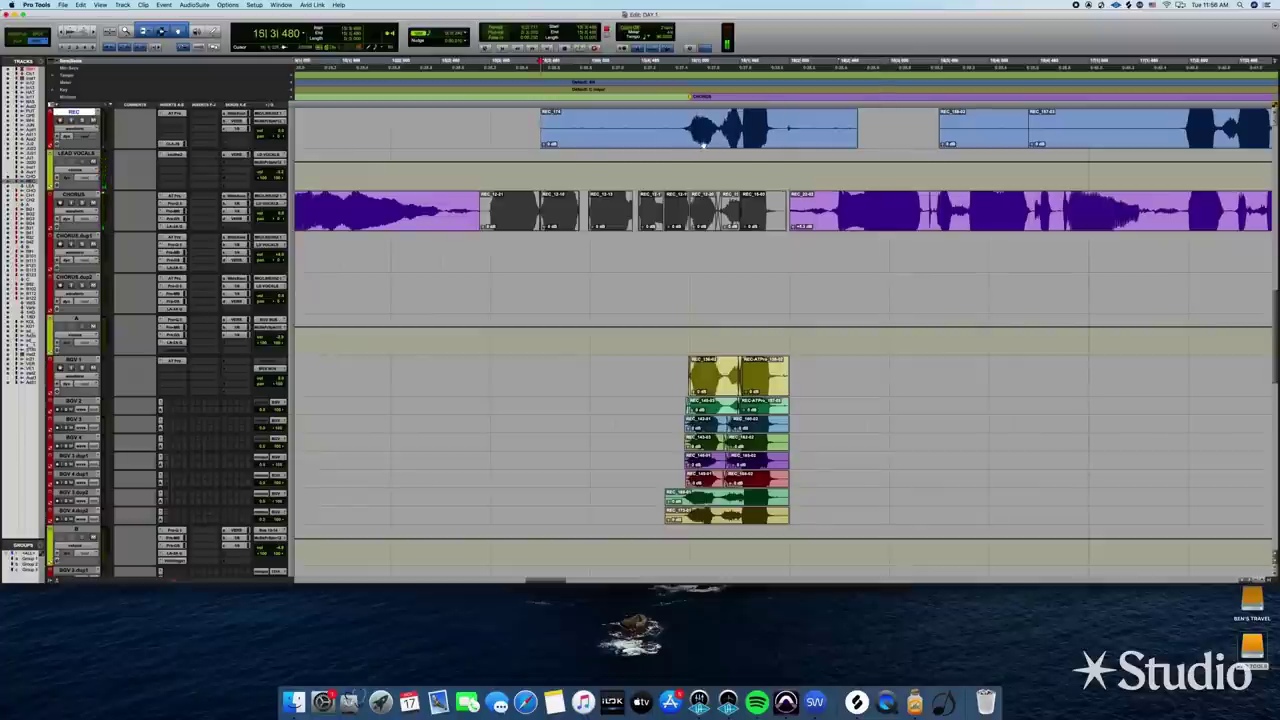
# Move the REC take to BGV 9.dup1 with its silent start trimmed, and place the cursor on REC at 15|4|000
pyautogui.moveTo(548, 126); pyautogui.dragTo(674, 126)
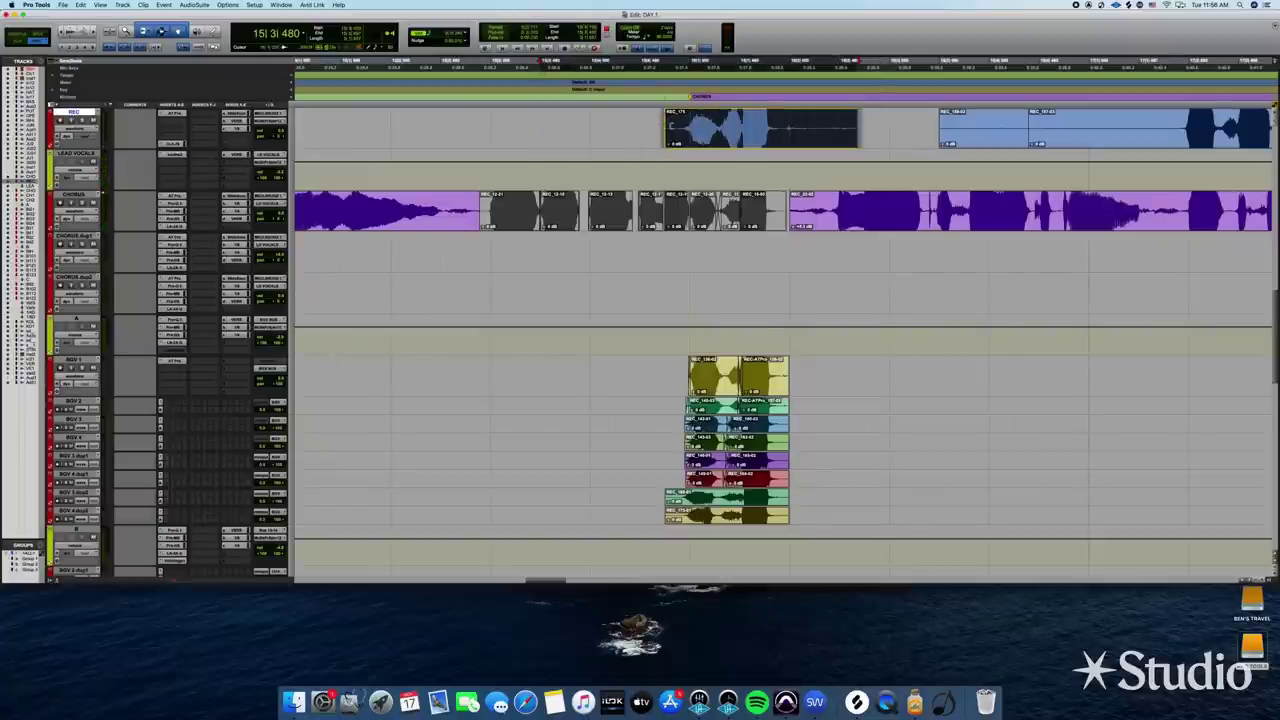
pyautogui.scroll(-1, 700, 540)
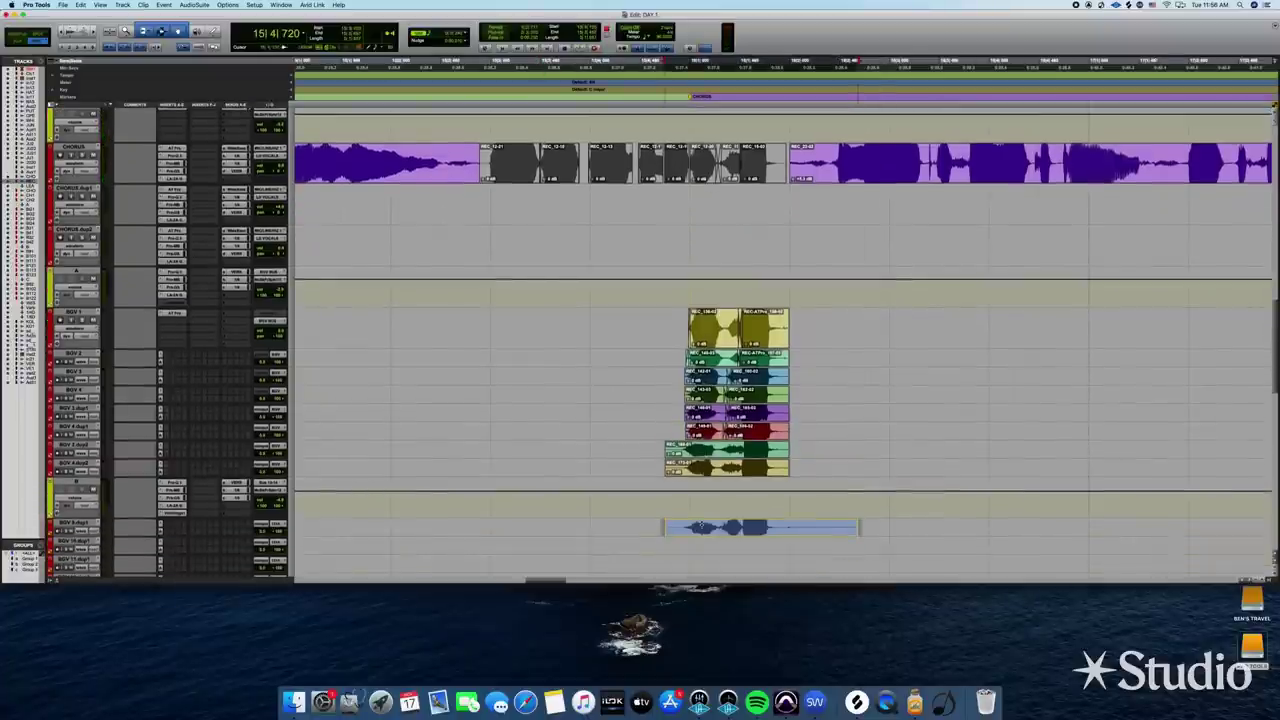
pyautogui.scroll(4, 637, 226)
pyautogui.click(645, 262)
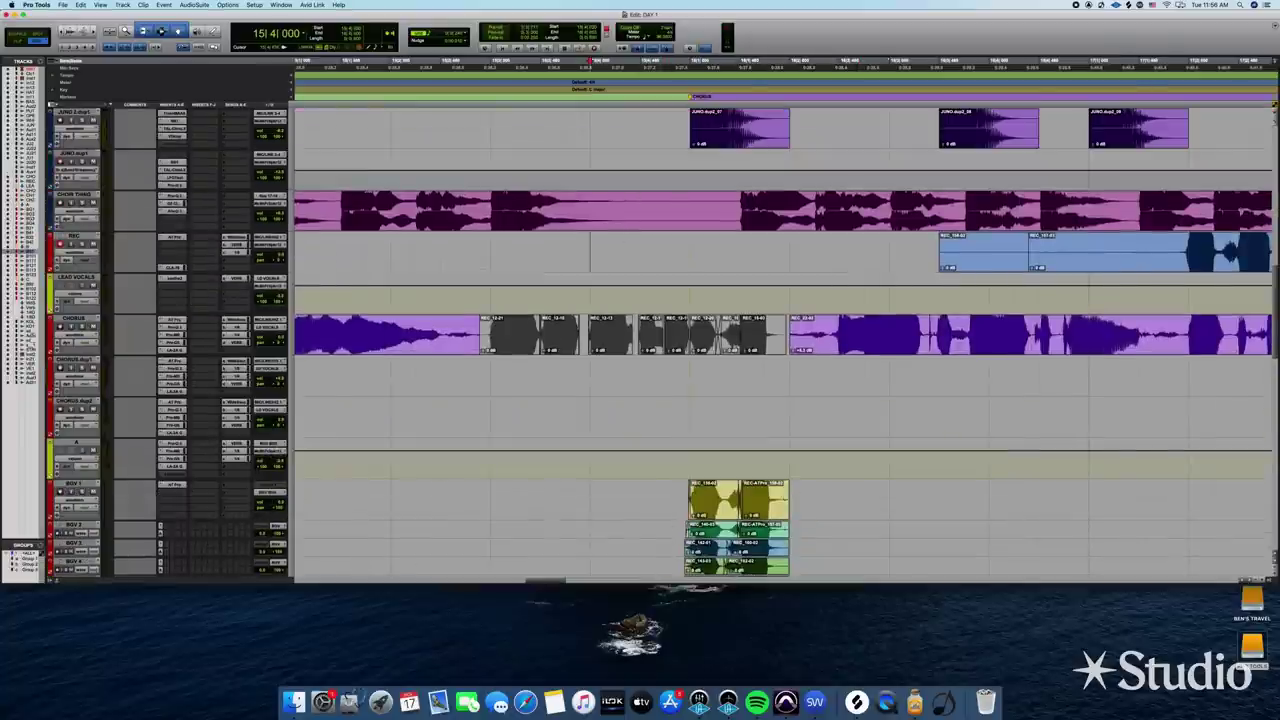
# Move the newly recorded REC take onto BGV 12.dup1 and audition it with the other vocal parts
pyautogui.scroll(-2, 644, 277)
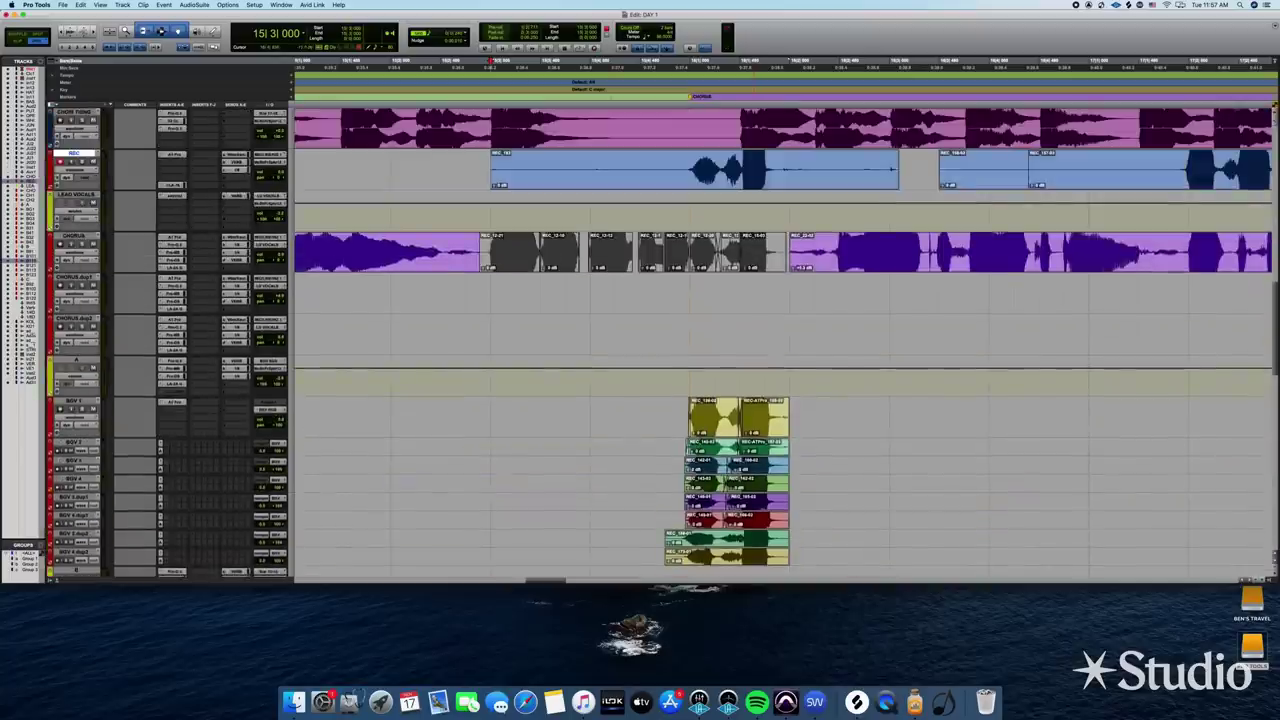
pyautogui.moveTo(608, 172); pyautogui.dragTo(619, 426)
pyautogui.scroll(-5, 628, 455)
pyautogui.press('space')
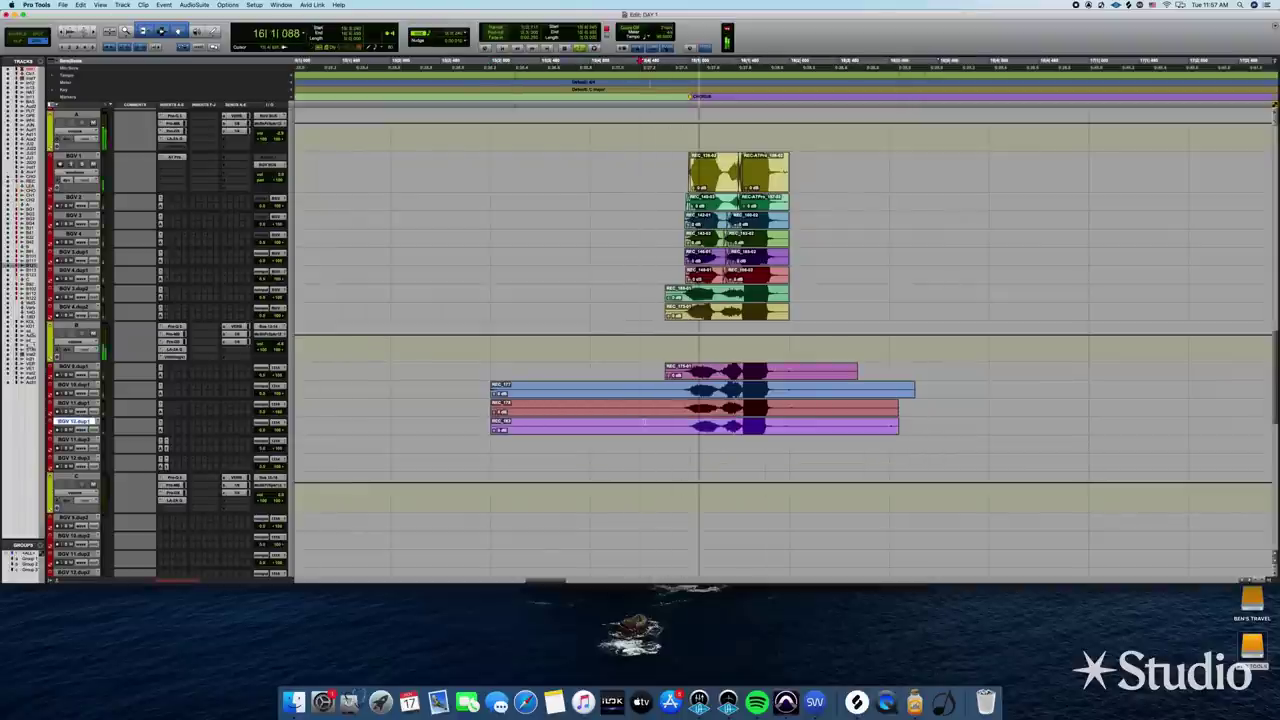
pyautogui.press('space')
# Delete the silence before and after the phrase on BGV 9.dup1 through BGV 12.dup1 and play the trimmed clips
pyautogui.moveTo(491, 372); pyautogui.dragTo(674, 426)
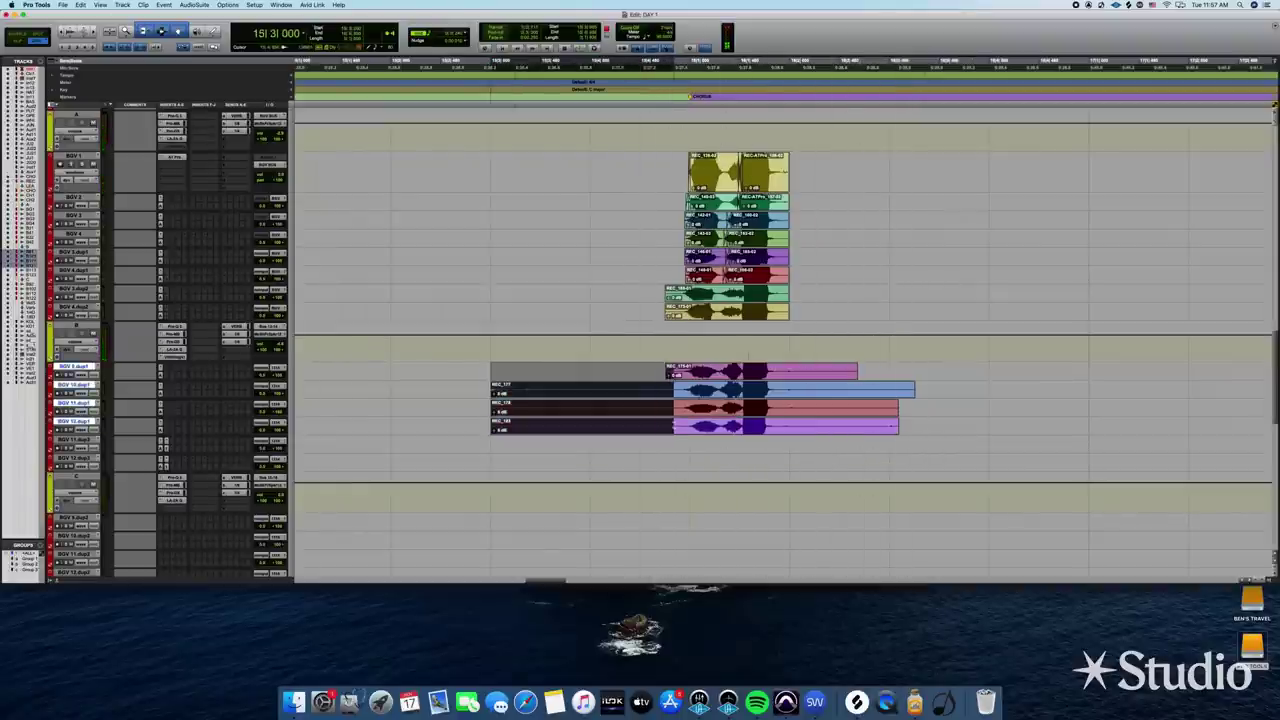
pyautogui.press('Delete')
pyautogui.moveTo(966, 372); pyautogui.dragTo(776, 431)
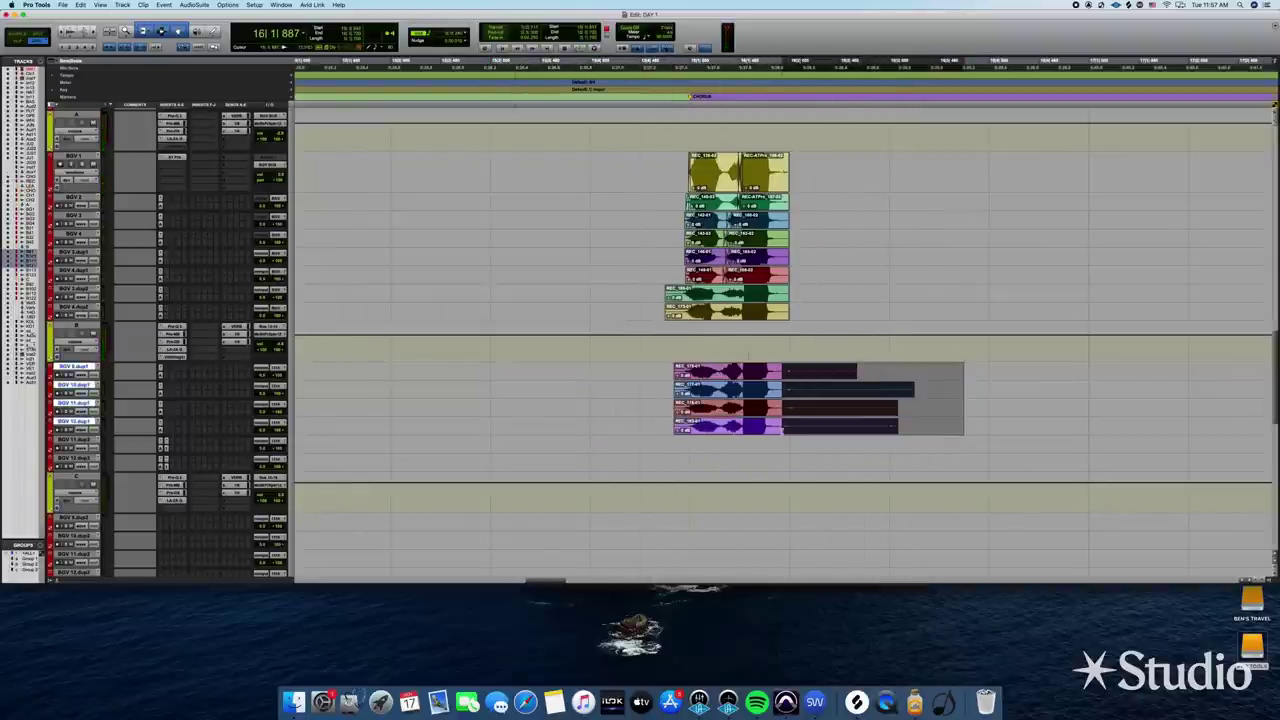
pyautogui.press('Delete')
pyautogui.click(615, 345)
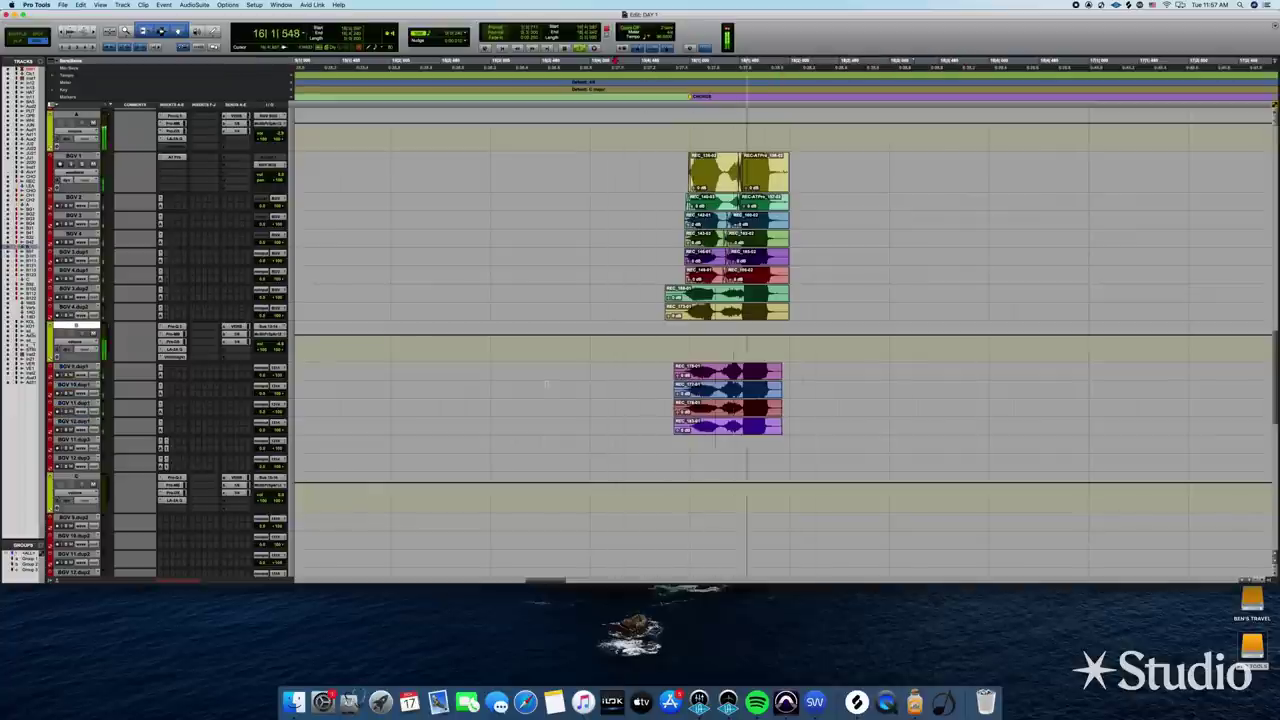
pyautogui.scroll(3, 547, 384)
pyautogui.scroll(-4, 547, 384)
pyautogui.press('space')
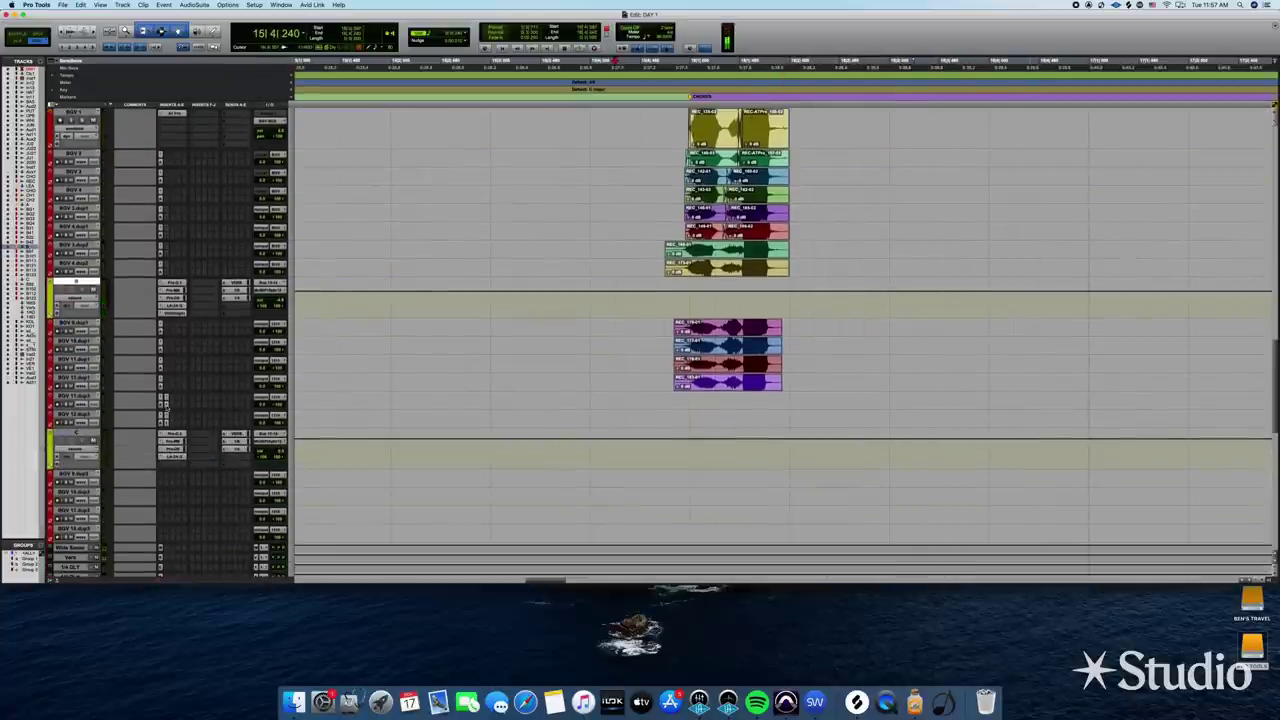
# Move the REC track down between the A and B background vocal stacks
pyautogui.scroll(5, 237, 411)
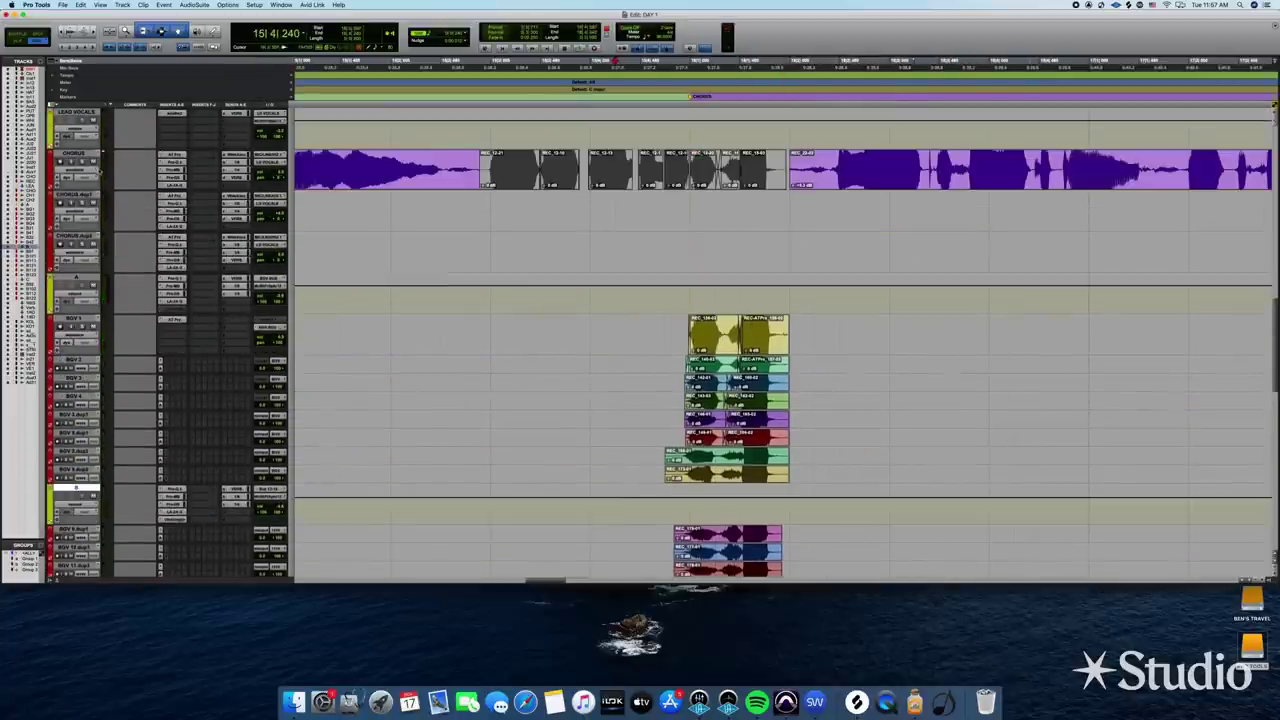
pyautogui.scroll(3, 700, 350)
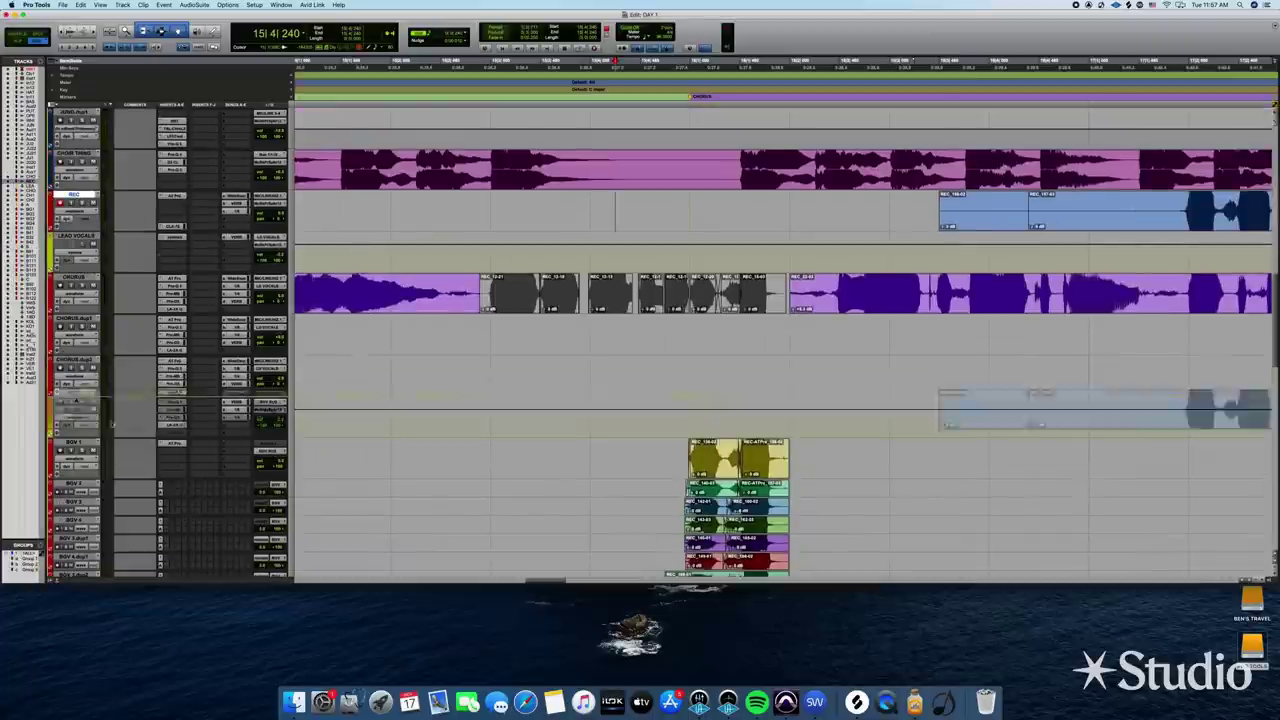
pyautogui.scroll(-8, 382, 319)
pyautogui.moveTo(382, 319); pyautogui.dragTo(382, 319)
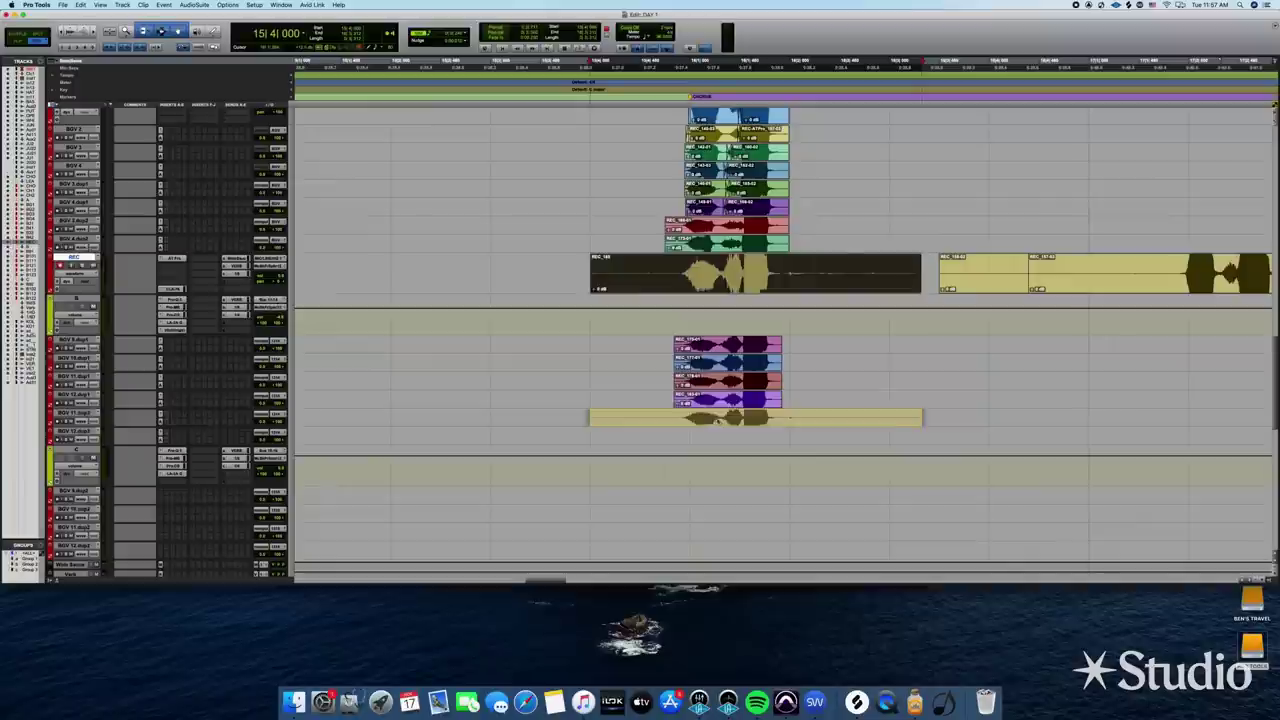
# Move the new REC take to the empty track below BGV 12.dup1 and trim both ends to match the stack
pyautogui.moveTo(614, 275); pyautogui.dragTo(676, 419)
pyautogui.moveTo(916, 416); pyautogui.dragTo(777, 413)
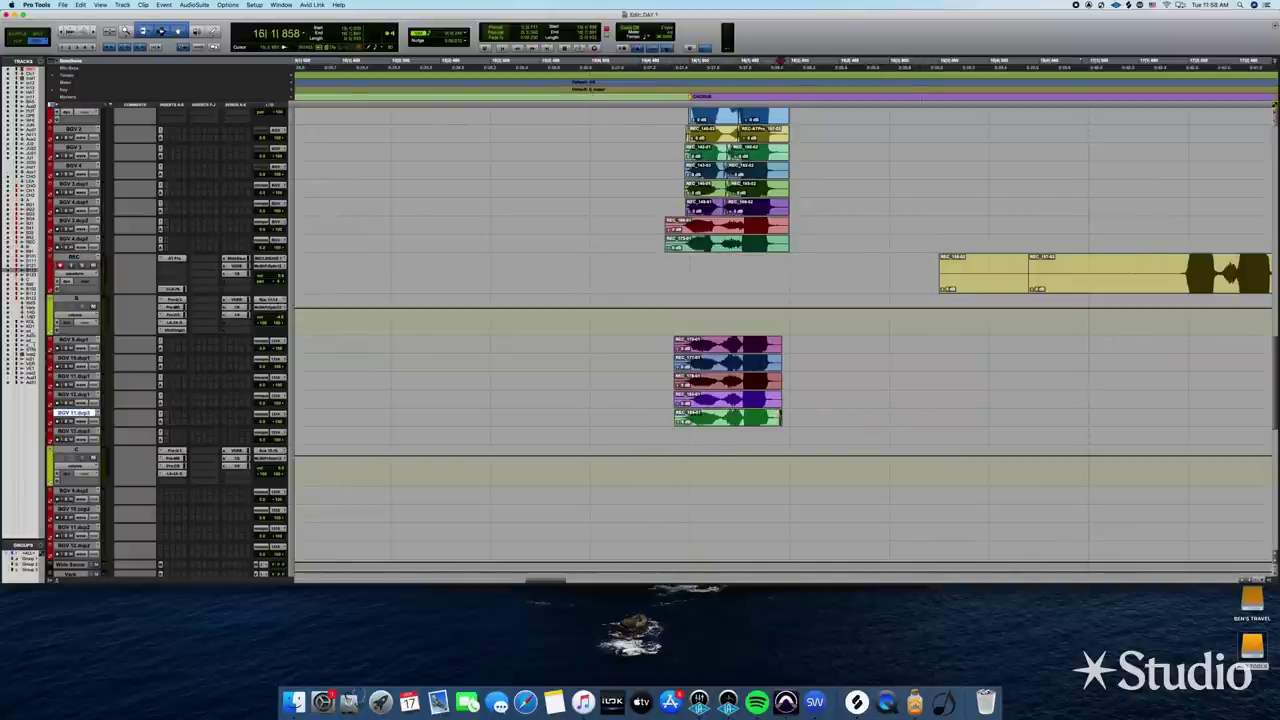
pyautogui.moveTo(677, 413); pyautogui.dragTo(681, 413)
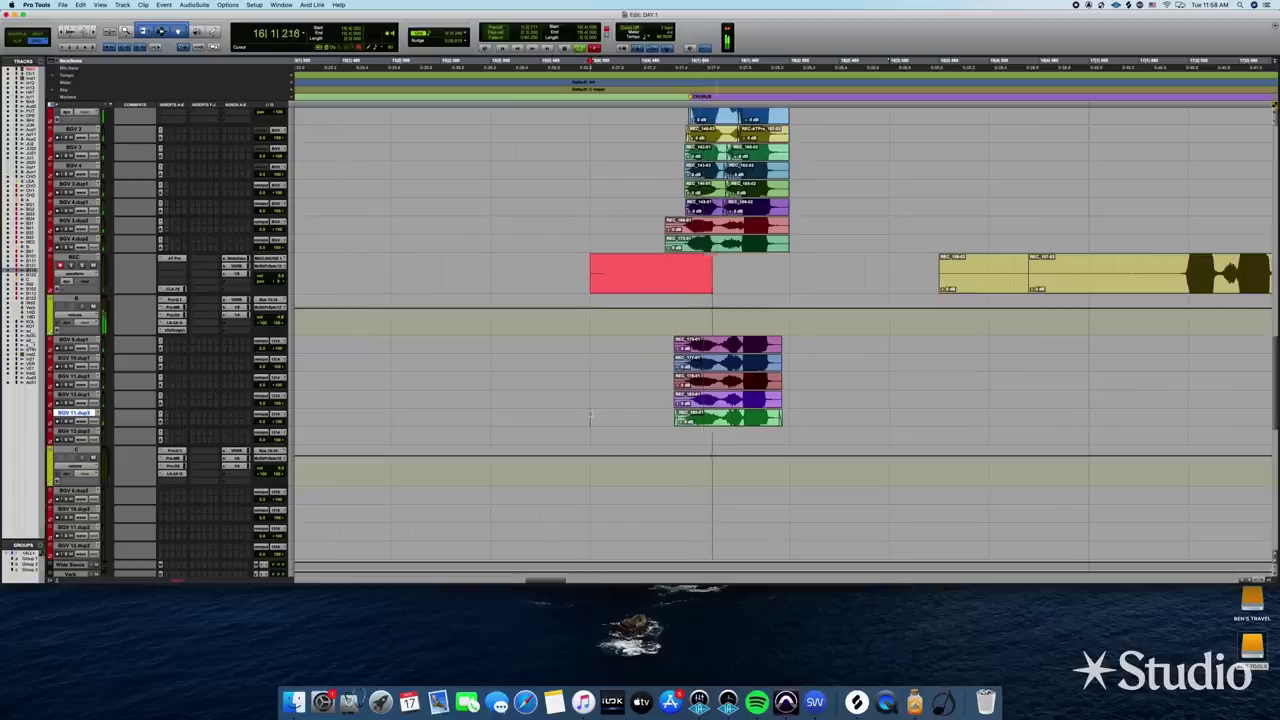
# Finish recording another REC take, move it to the lowest track of the B stack and play it back
pyautogui.press('space')
pyautogui.press('space')
pyautogui.moveTo(664, 284); pyautogui.dragTo(658, 433)
pyautogui.click(660, 433)
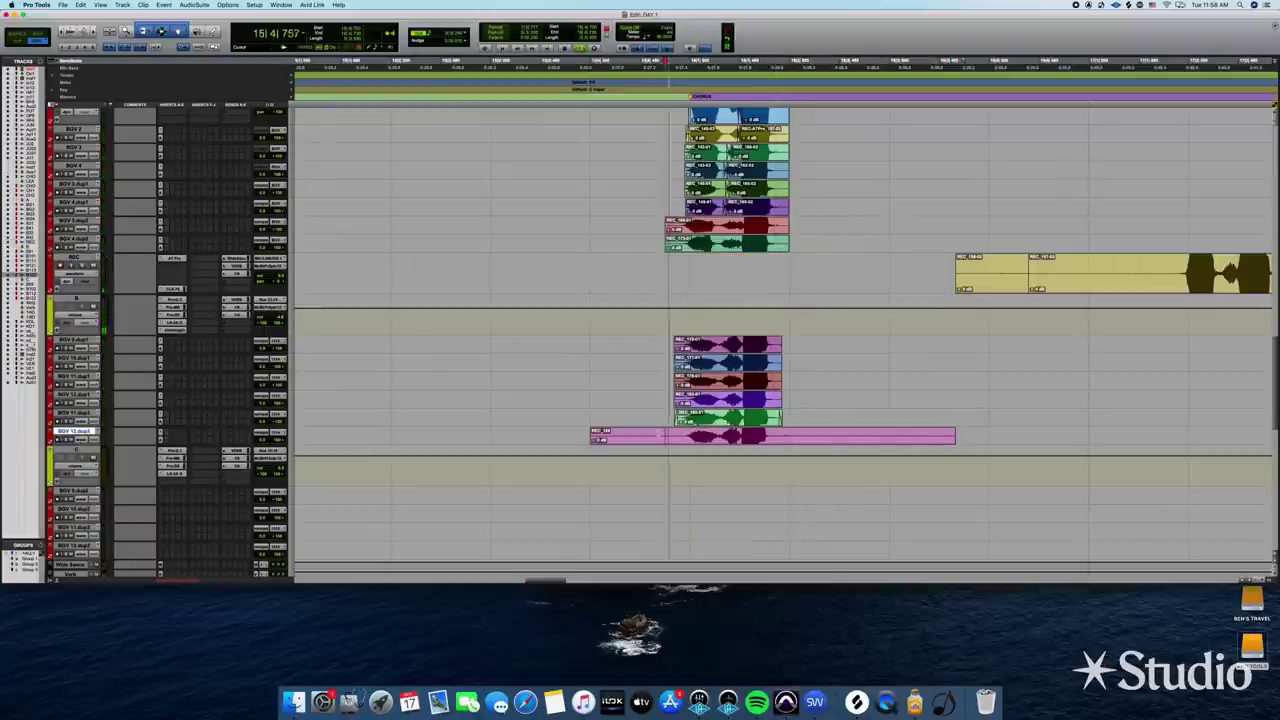
# Cut the silent lead-in and the long tail off the new clip on the lowest B stack track
pyautogui.moveTo(600, 342); pyautogui.dragTo(667, 440)
pyautogui.press('Delete')
pyautogui.moveTo(794, 345); pyautogui.dragTo(1060, 440)
pyautogui.press('Delete')
# Solo all six B stack vocal tracks and audition them together
pyautogui.click(672, 346)
pyautogui.press('space')
pyautogui.hotkey('shift', ';')
pyautogui.hotkey('shift', ';')
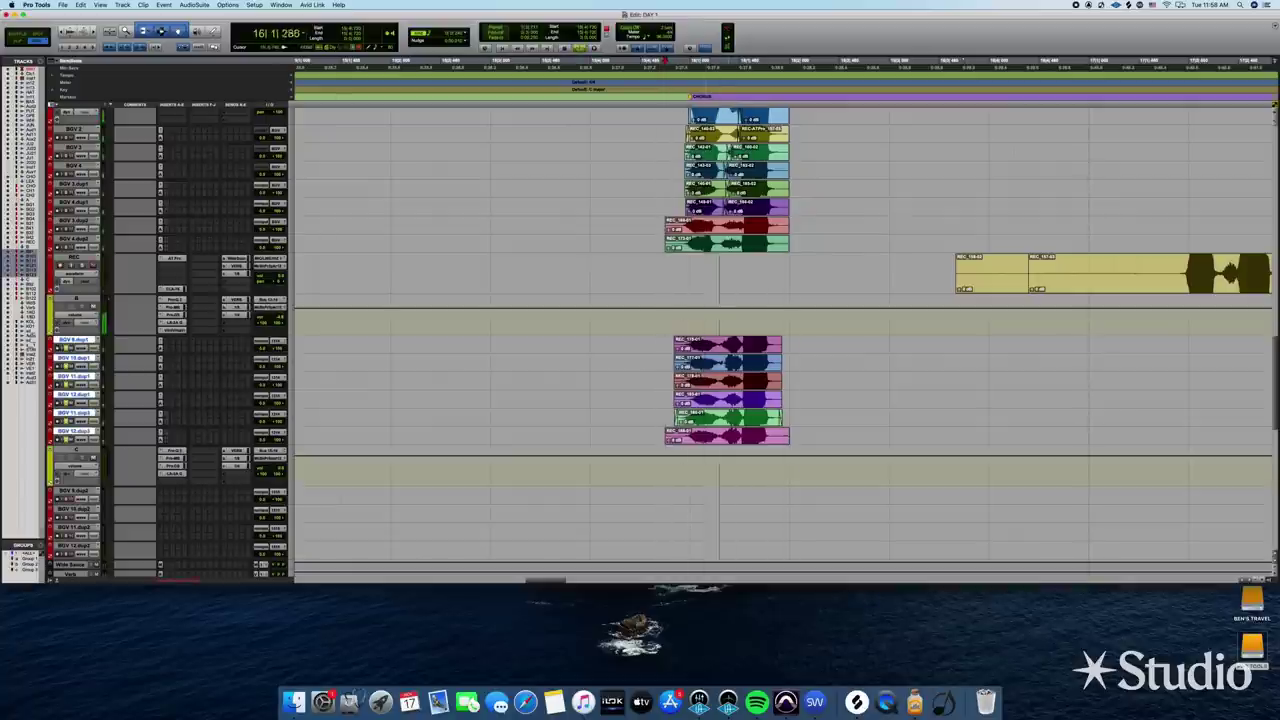
# Open the Auto-Tune Pro insert on BGV 9.dup1 to review its settings, and close it
pyautogui.scroll(5, 180, 483)
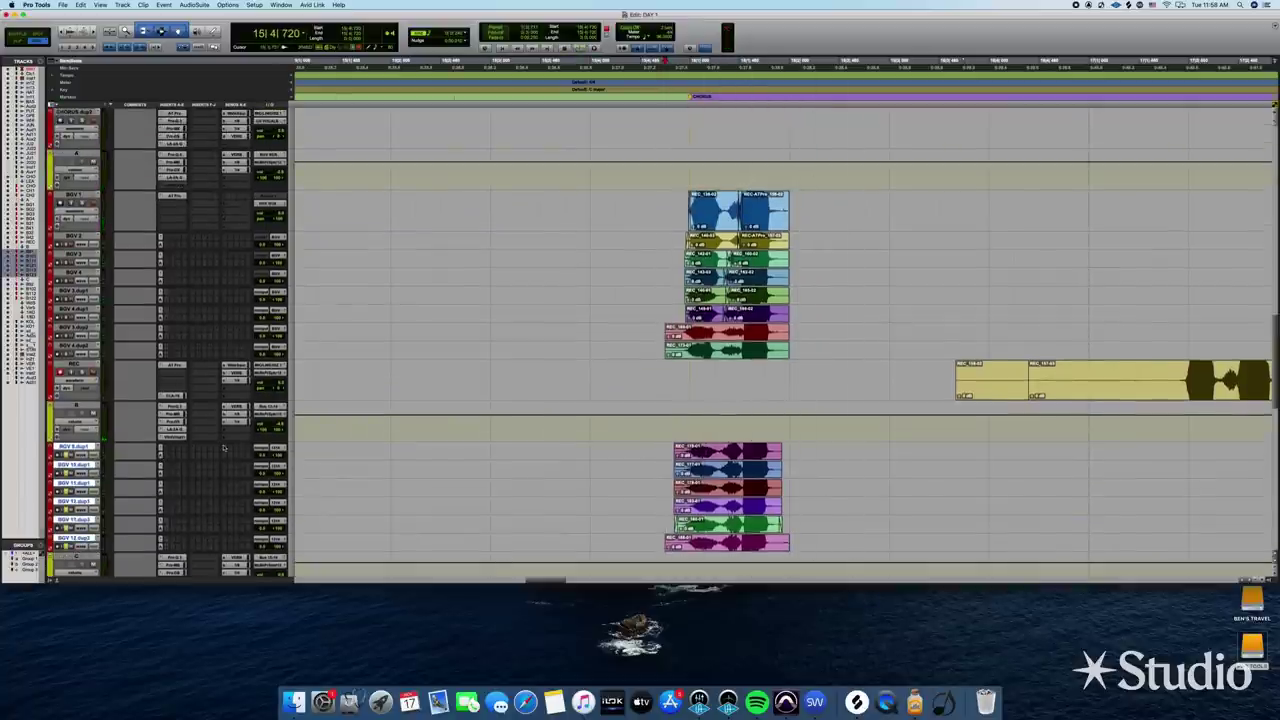
pyautogui.click(160, 448)
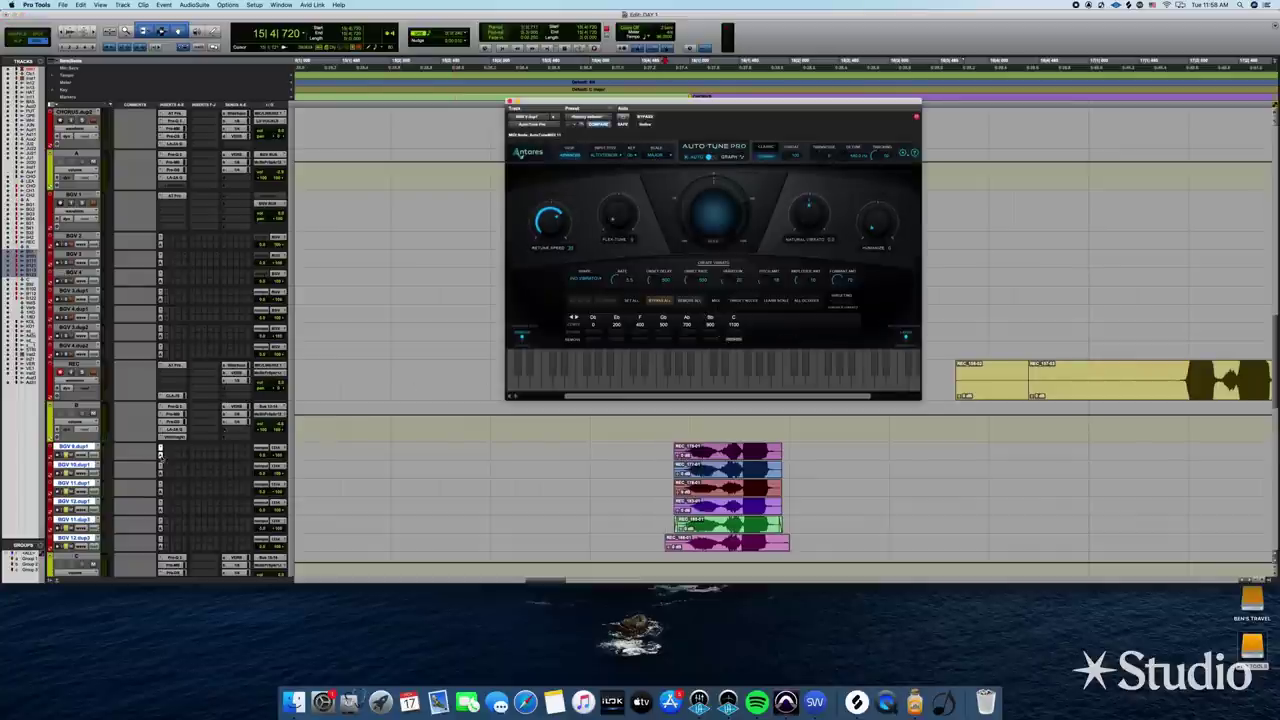
pyautogui.moveTo(160, 455); pyautogui.dragTo(161, 473)
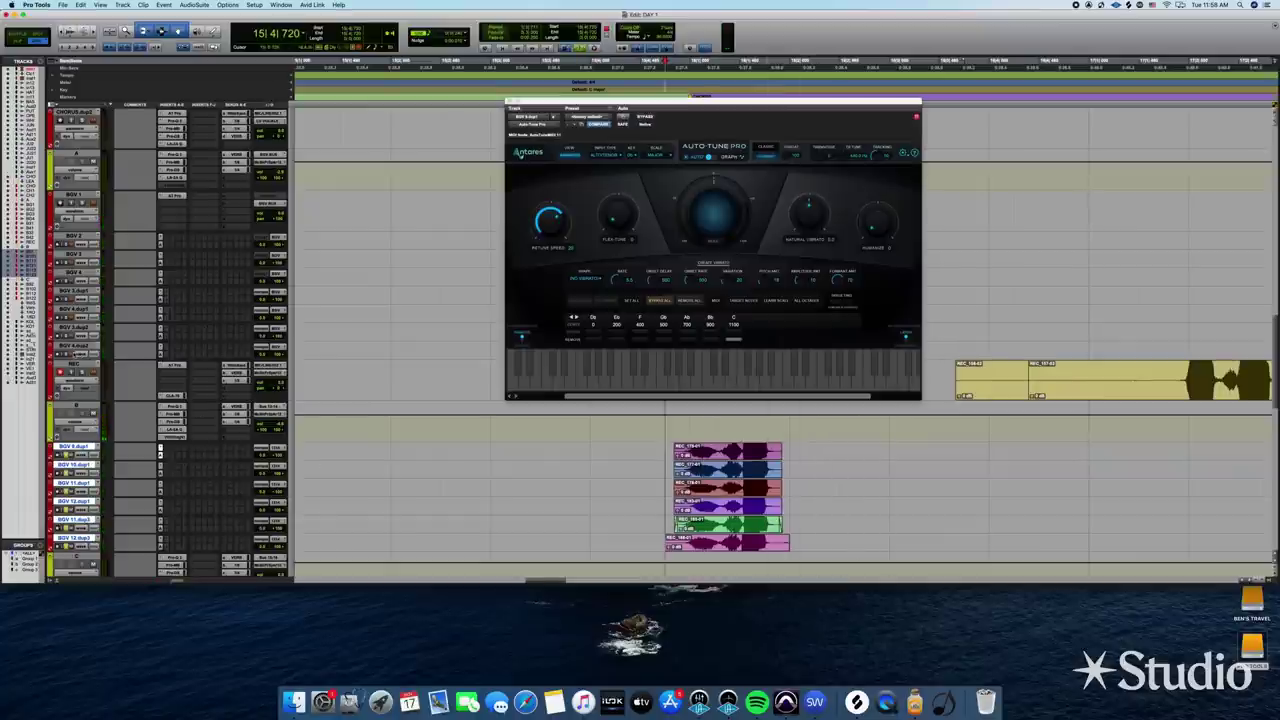
pyautogui.click(510, 102)
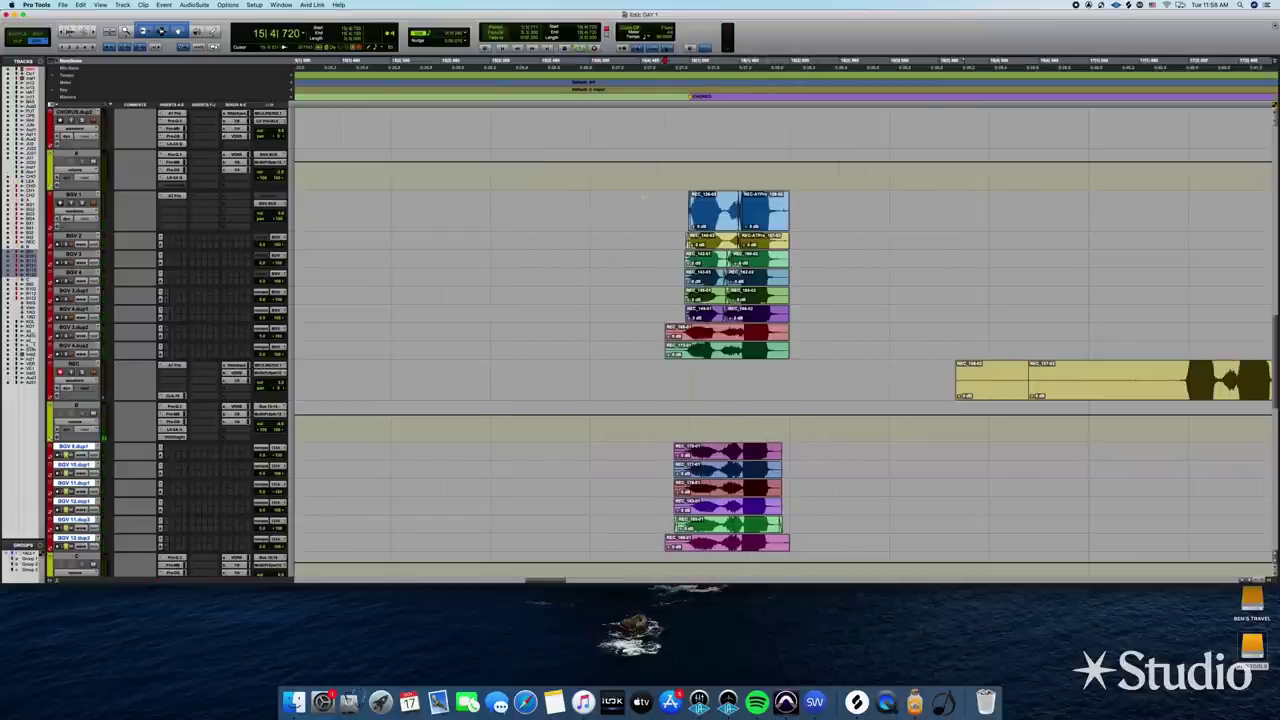
# Solo the A stack tracks BGV 1 through BGV 4.dup2 instead of the B stack and play from 15|4|720
pyautogui.moveTo(645, 200); pyautogui.dragTo(641, 355)
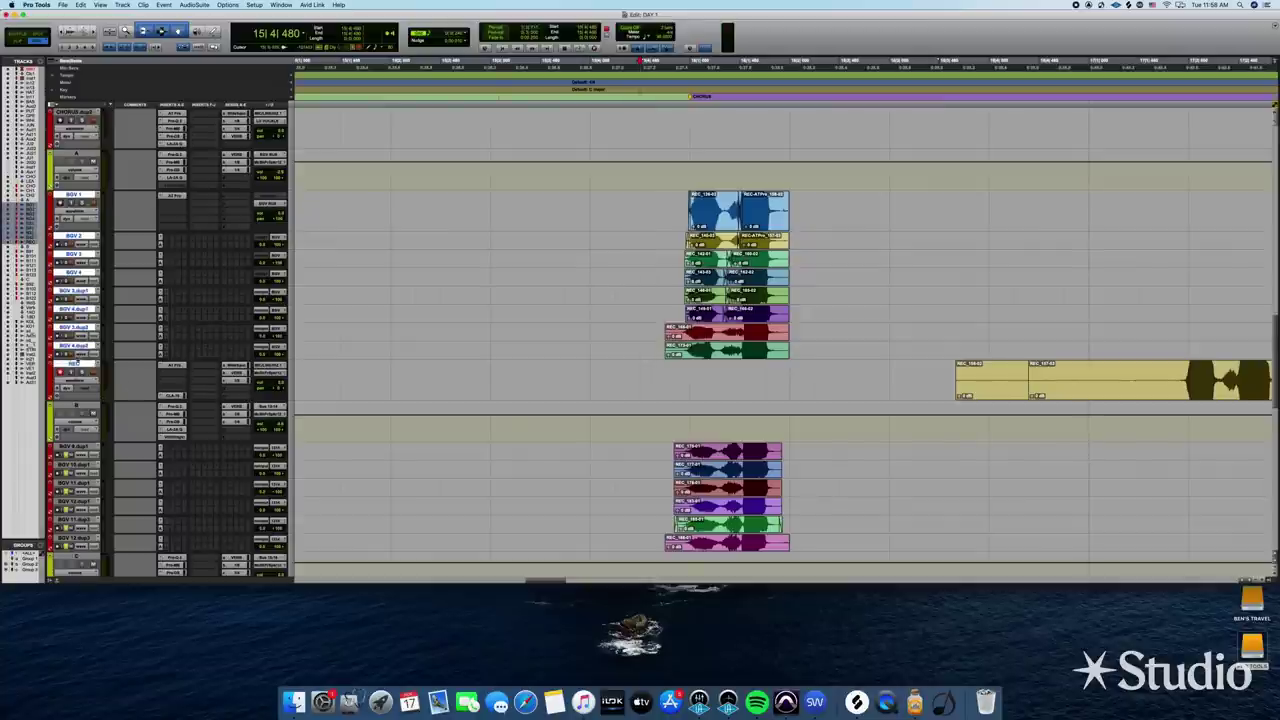
pyautogui.moveTo(490, 450); pyautogui.dragTo(490, 503)
pyautogui.keyDown('alt'); pyautogui.keyDown('shift'); pyautogui.click(66, 506); pyautogui.keyUp('shift'); pyautogui.keyUp('alt')
pyautogui.click(665, 176)
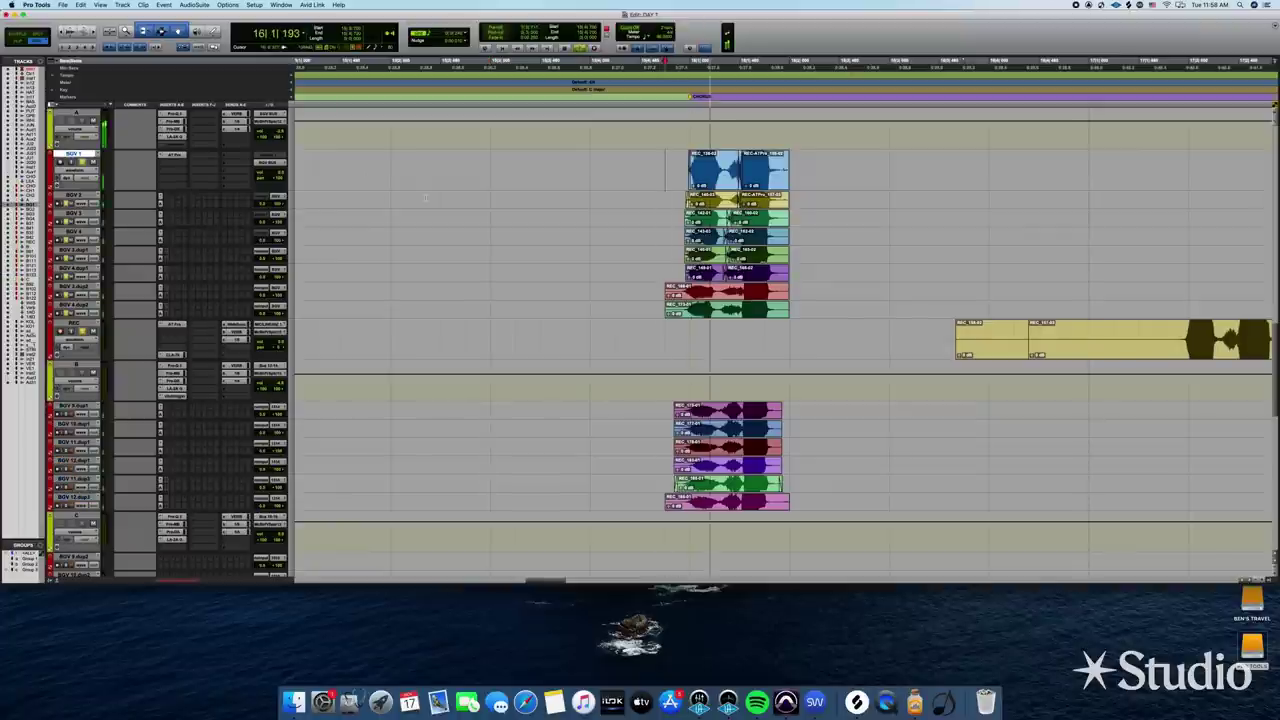
pyautogui.press('space')
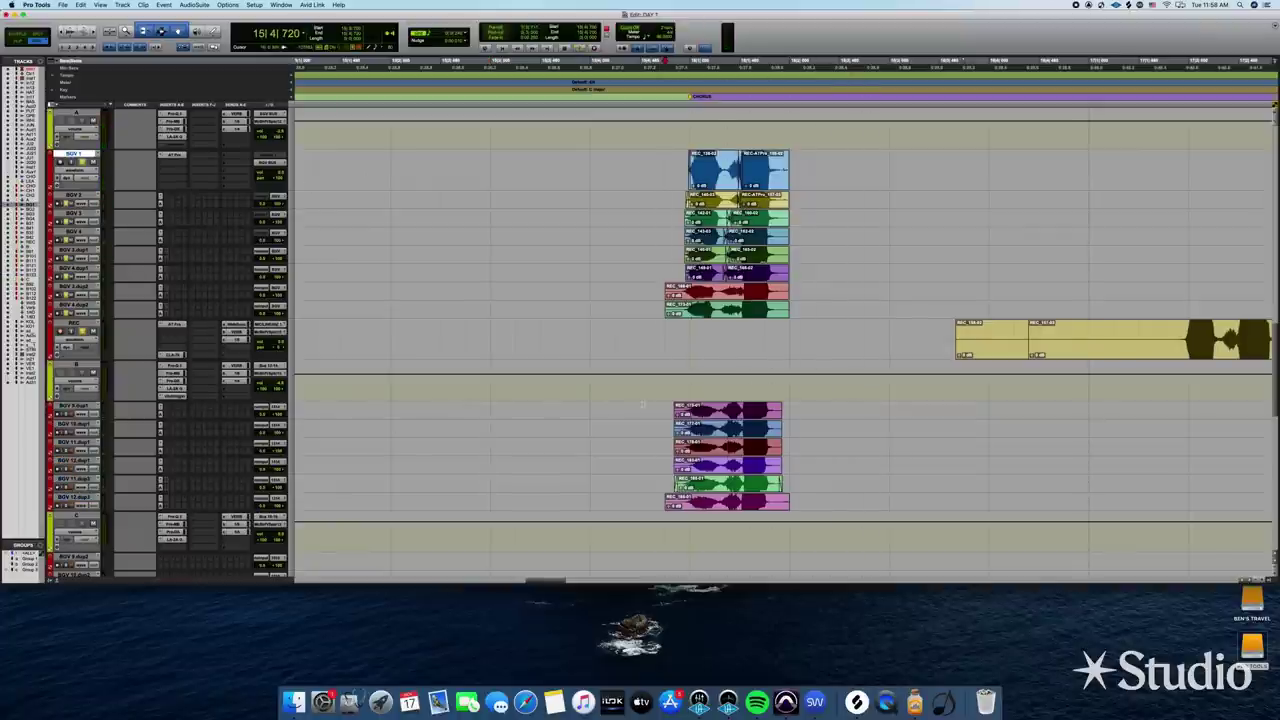
# Solo the B stack vocals and insert an EQ3 1-Band set to high-pass on the B aux track
pyautogui.moveTo(642, 404); pyautogui.dragTo(641, 490)
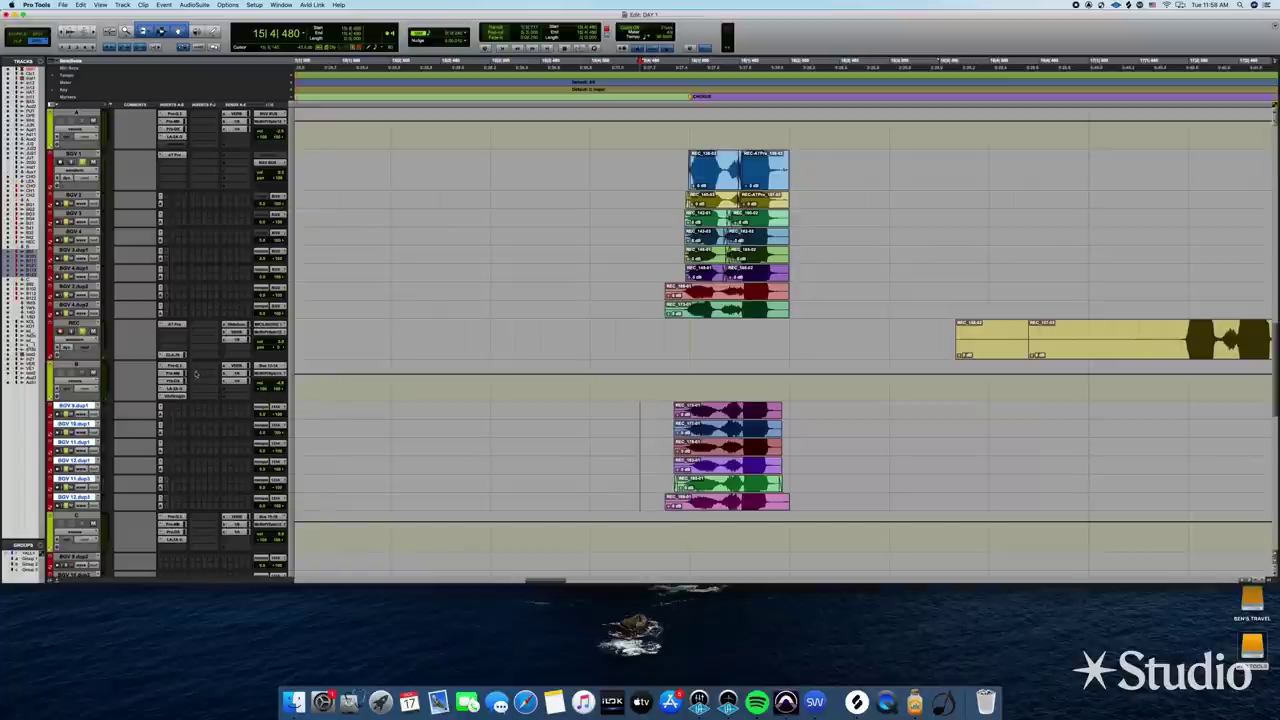
pyautogui.click(194, 366)
pyautogui.moveTo(232, 369)
pyautogui.moveTo(285, 368)
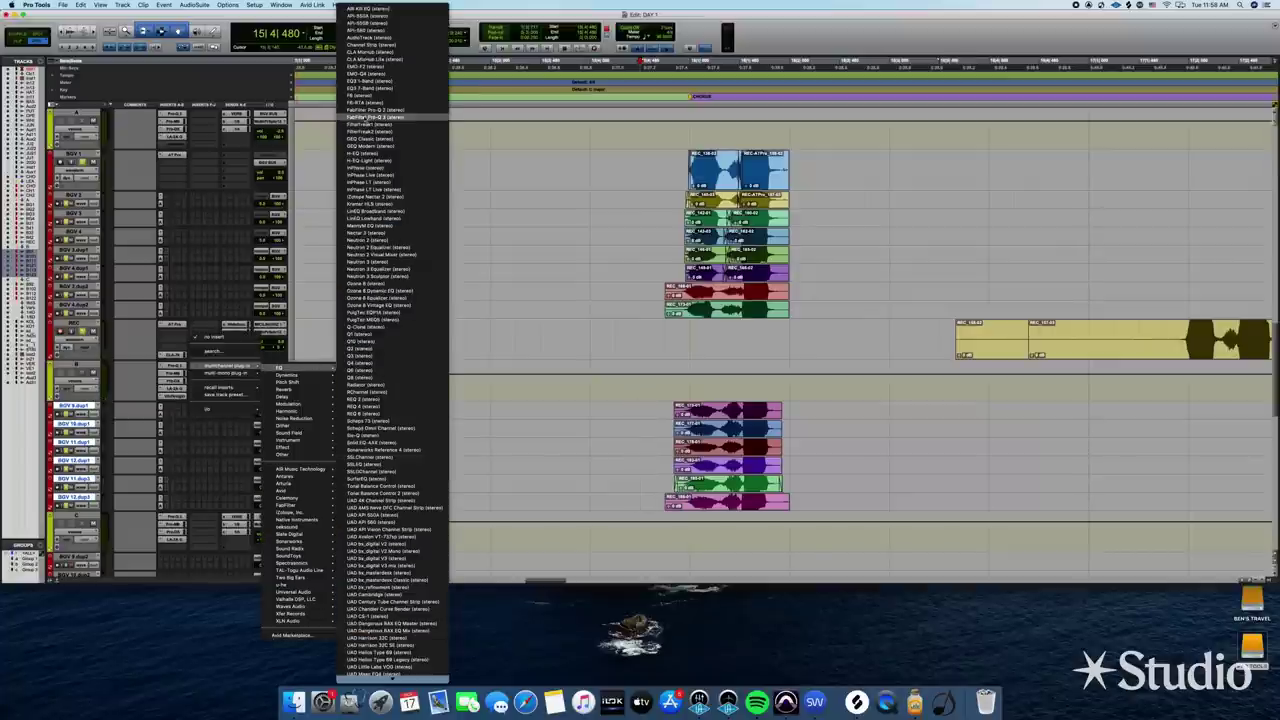
pyautogui.click(370, 81)
pyautogui.click(517, 183)
# Adjust the high-pass filter's frequency during playback, compare it with bypass and close the EQ
pyautogui.press('space')
pyautogui.moveTo(577, 165)
pyautogui.mouseDown()
pyautogui.moveTo(577, 185)
pyautogui.moveTo(577, 172)
pyautogui.mouseUp()
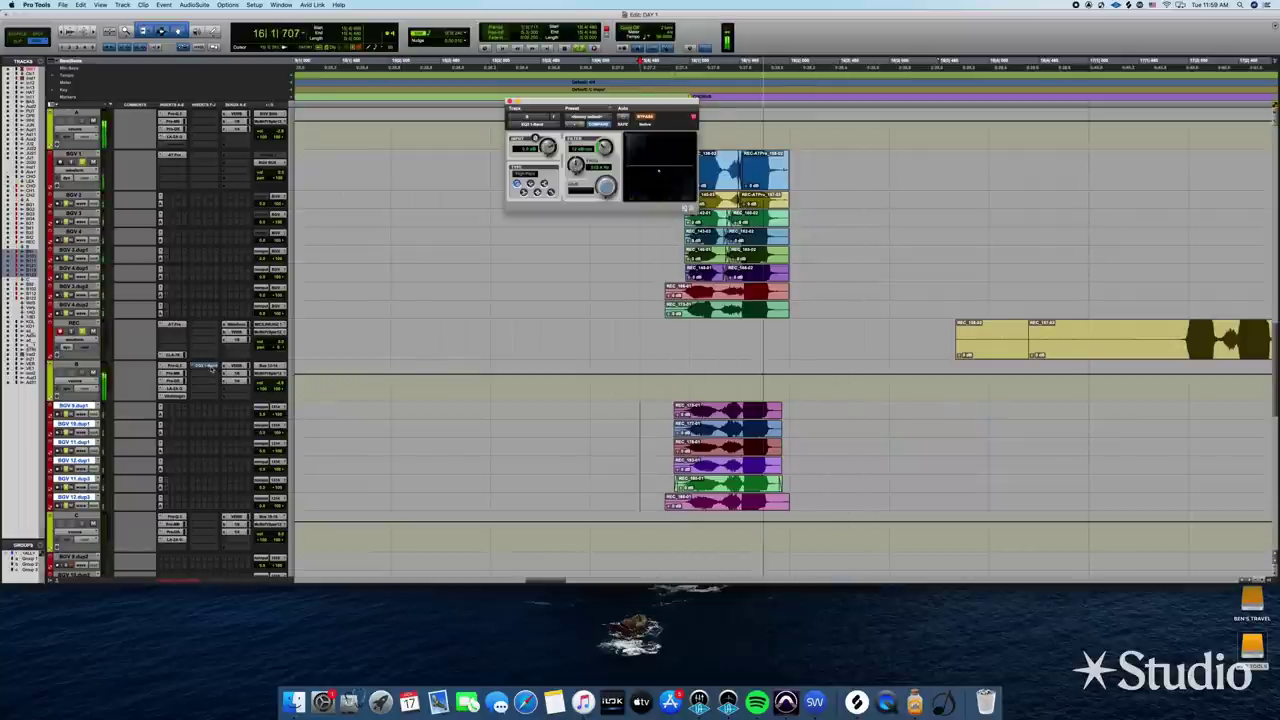
pyautogui.press('space')
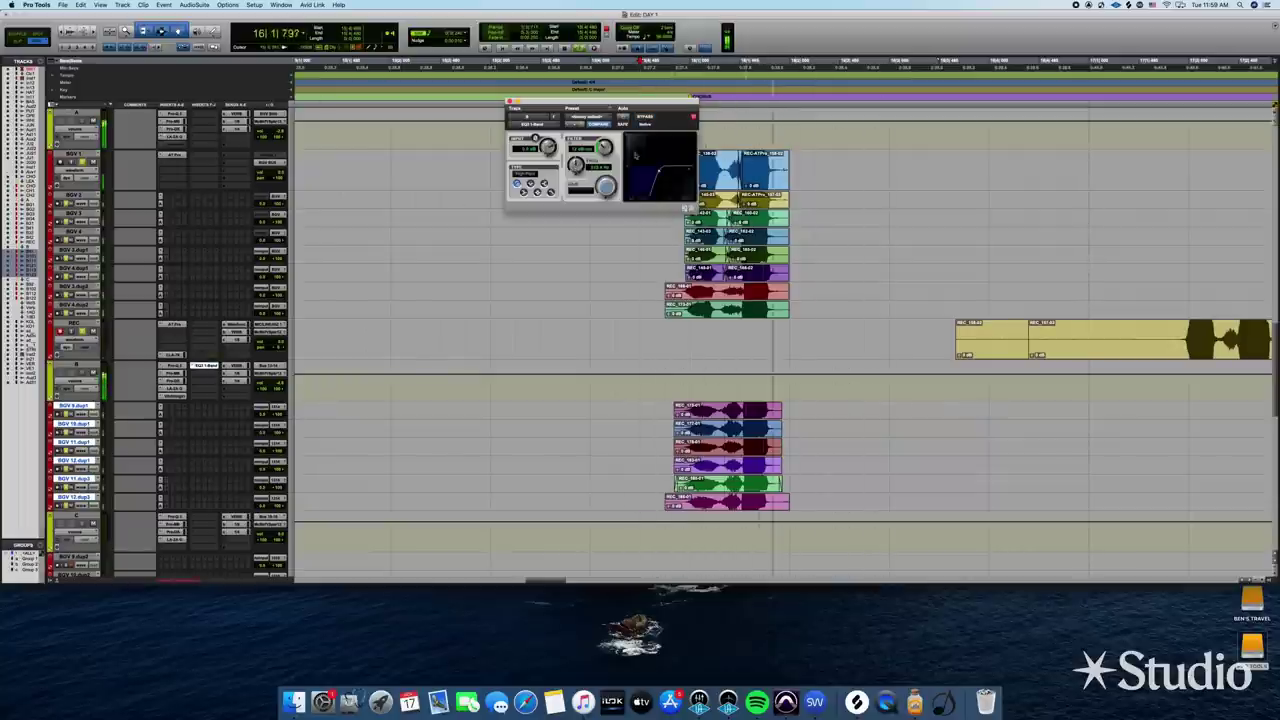
pyautogui.press('space')
pyautogui.click(510, 101)
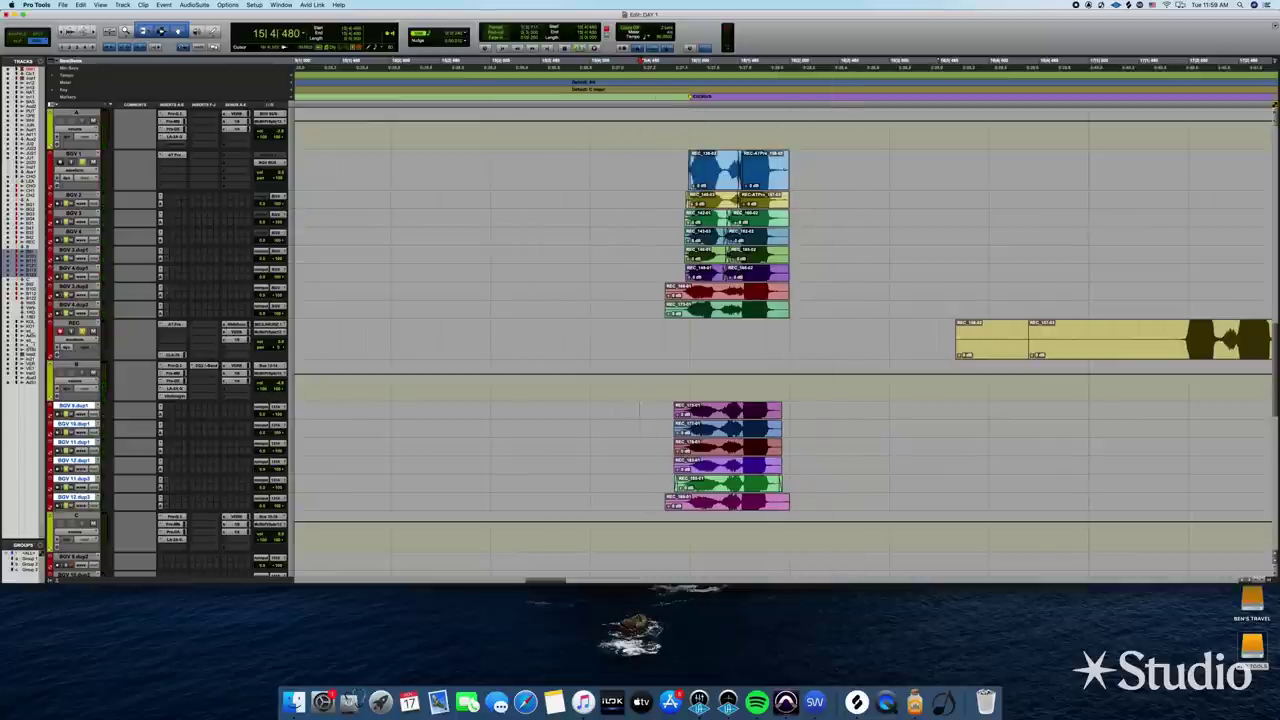
# Copy the A and B stack phrase from 15|4|000 and paste it across the same tracks so it falls at bar 20
pyautogui.moveTo(640, 410); pyautogui.dragTo(679, 503)
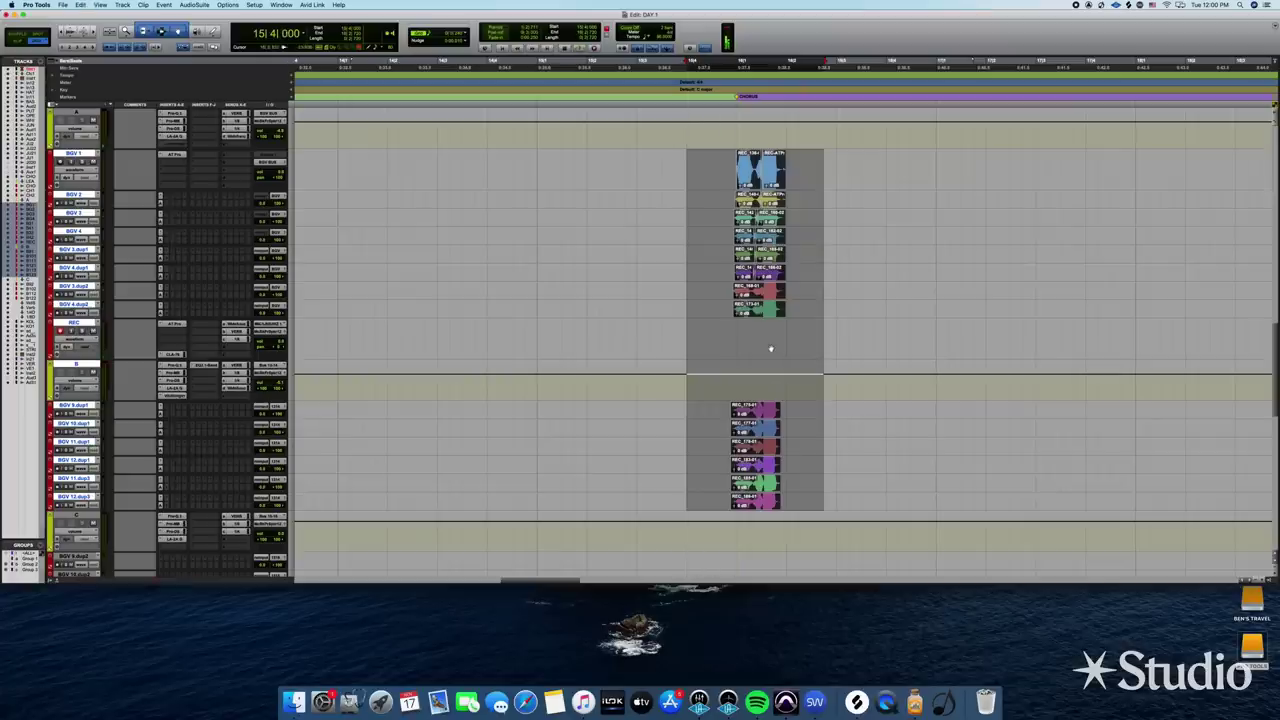
pyautogui.hscroll(3, 735, 287)
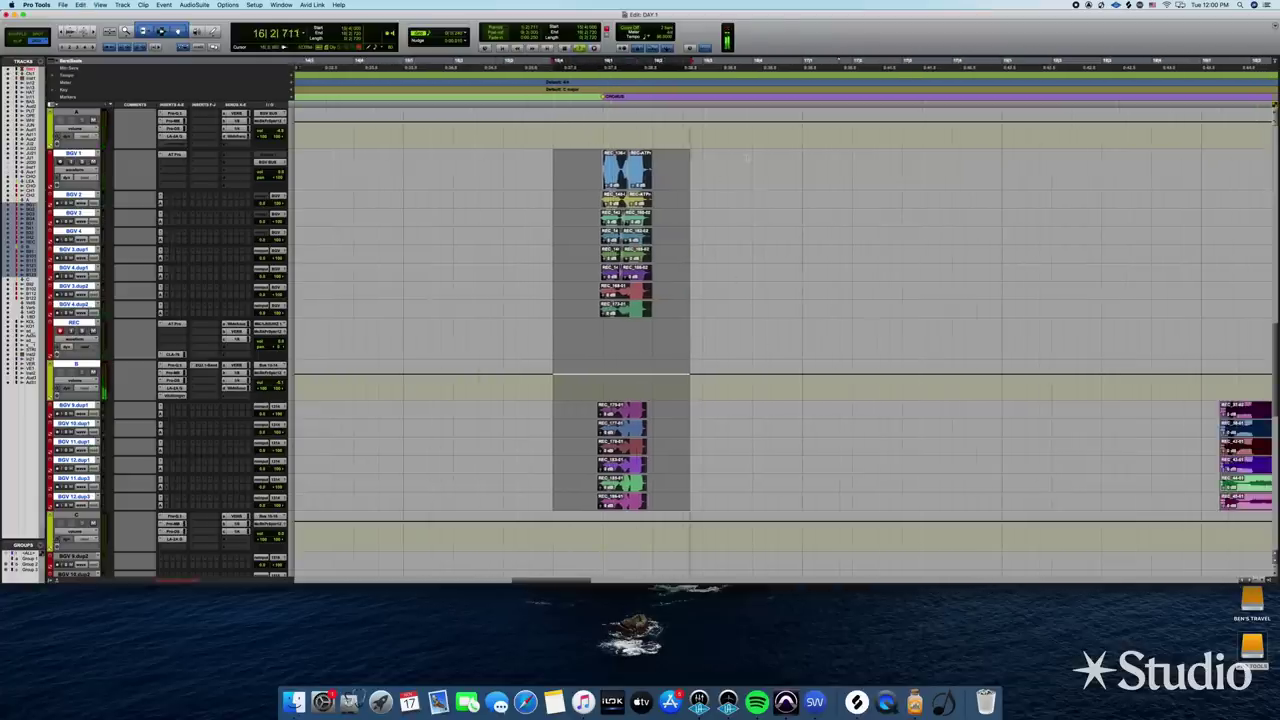
pyautogui.click(751, 160)
pyautogui.hscroll(3, 862, 181)
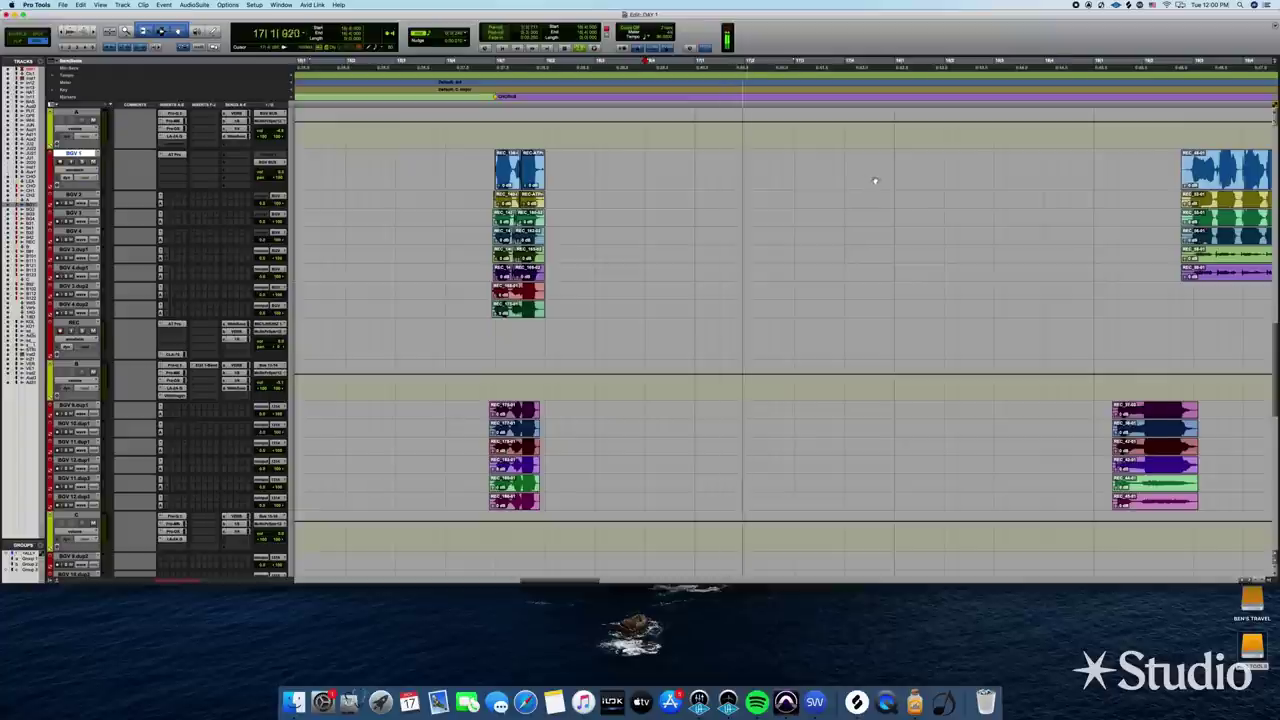
pyautogui.hscroll(2, 870, 180)
pyautogui.moveTo(1020, 172); pyautogui.dragTo(1018, 498)
pyautogui.press('super+v')
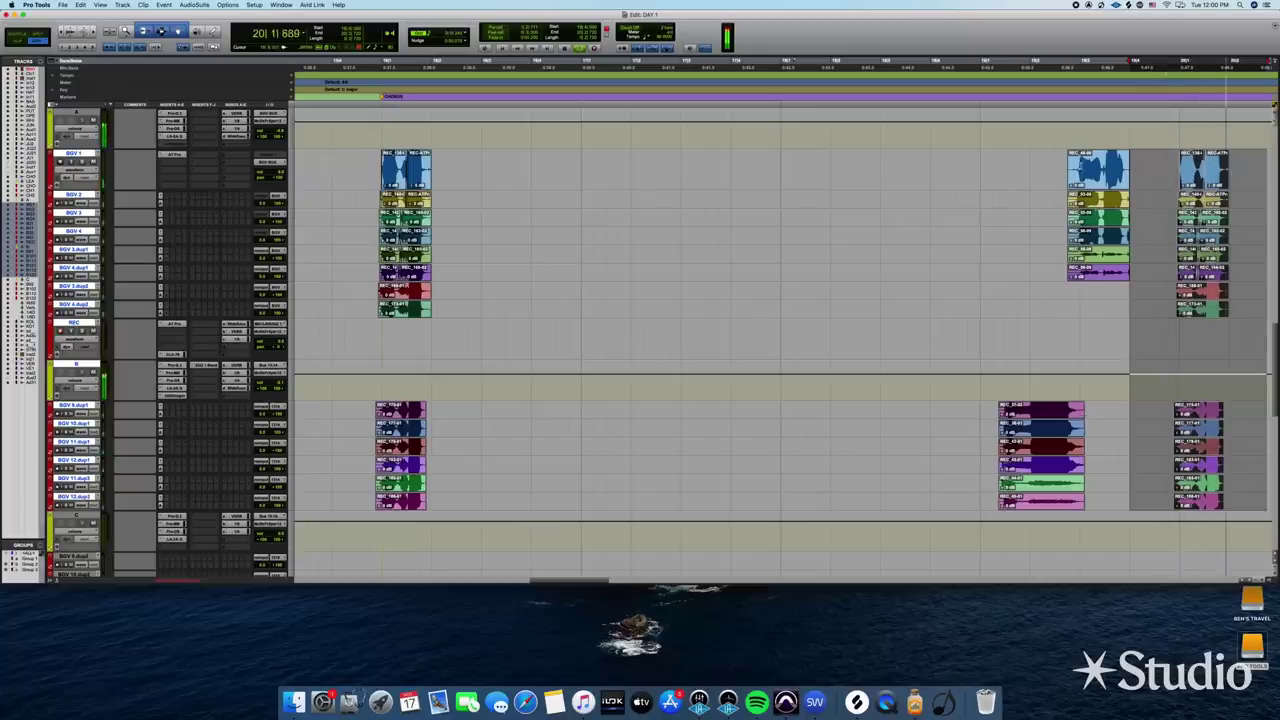
# Delete the overlapping ends of the earlier A stack clips just before the pasted phrase and play the transition
pyautogui.press('space')
pyautogui.moveTo(1168, 172); pyautogui.dragTo(1055, 274)
pyautogui.press('Delete')
pyautogui.click(993, 176)
pyautogui.press('space')
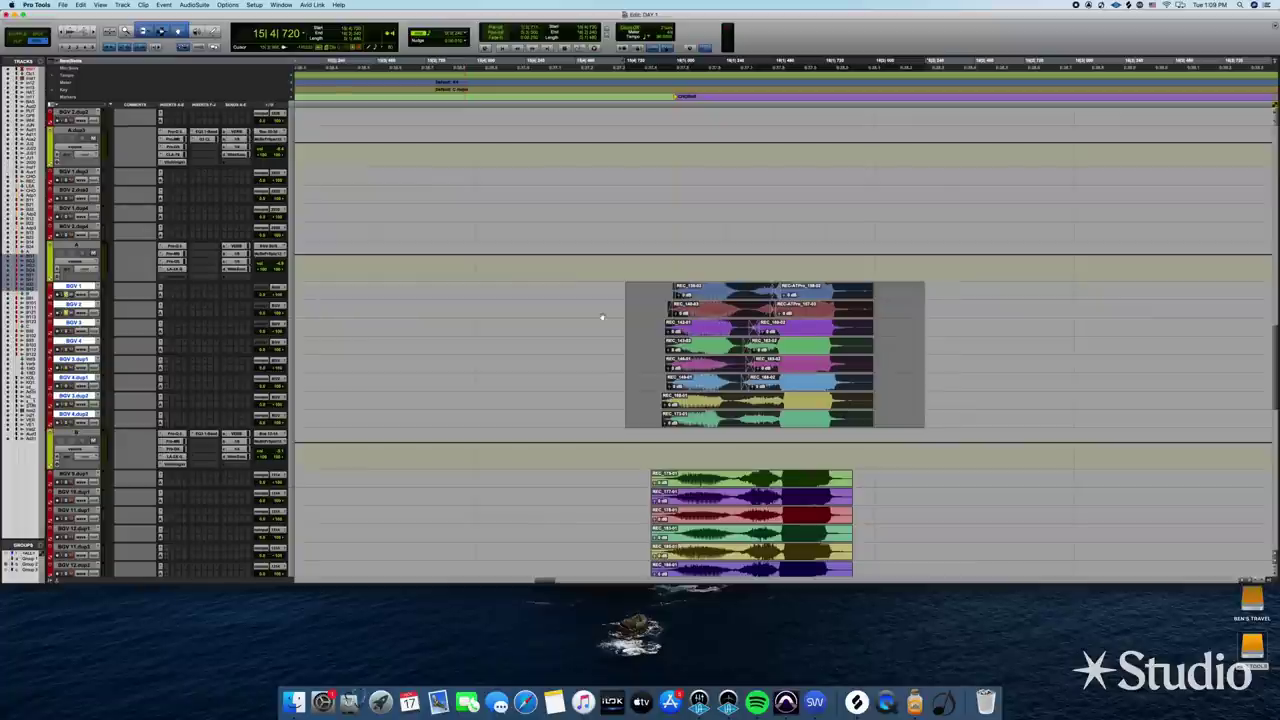
# Audition the A stack harmonies on BGV 1 through BGV 4.dup2 from 15|4|720
pyautogui.click(626, 290)
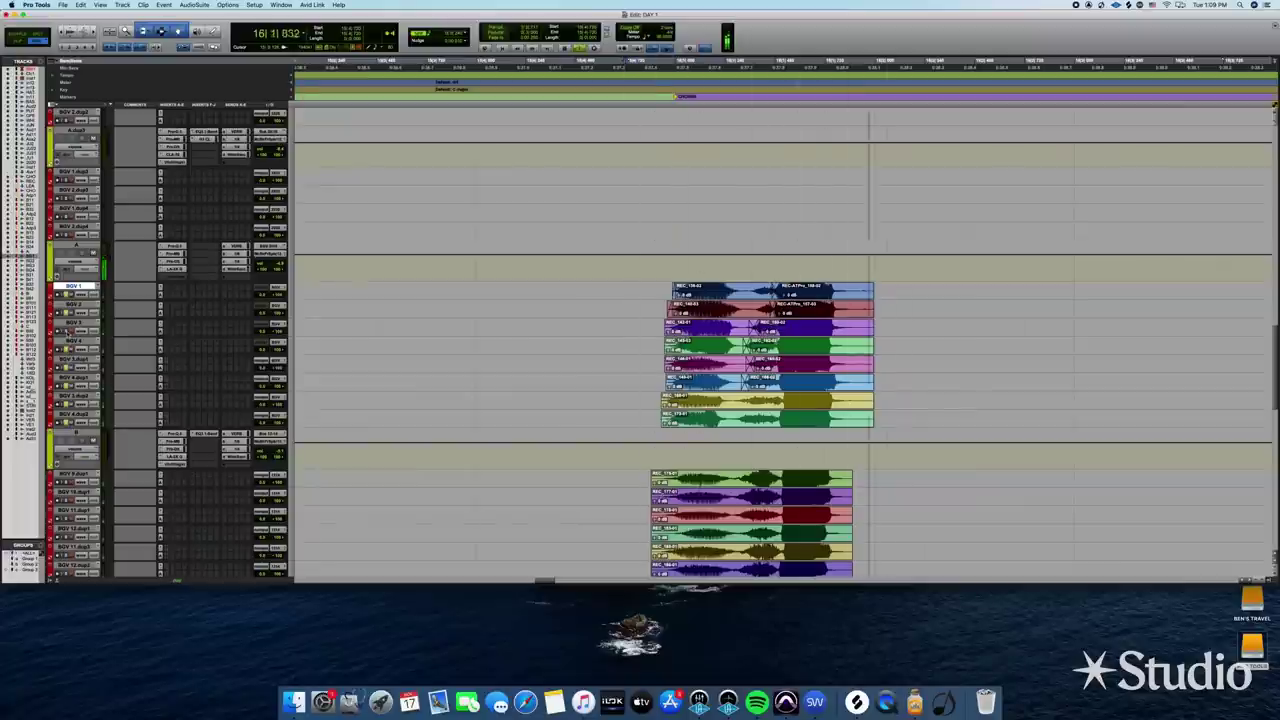
pyautogui.press('space')
pyautogui.press('space')
pyautogui.press('space')
# Audition the B stack harmonies with the A stack and place the cursor on the A aux track at 16|1|000
pyautogui.scroll(-3, 818, 315)
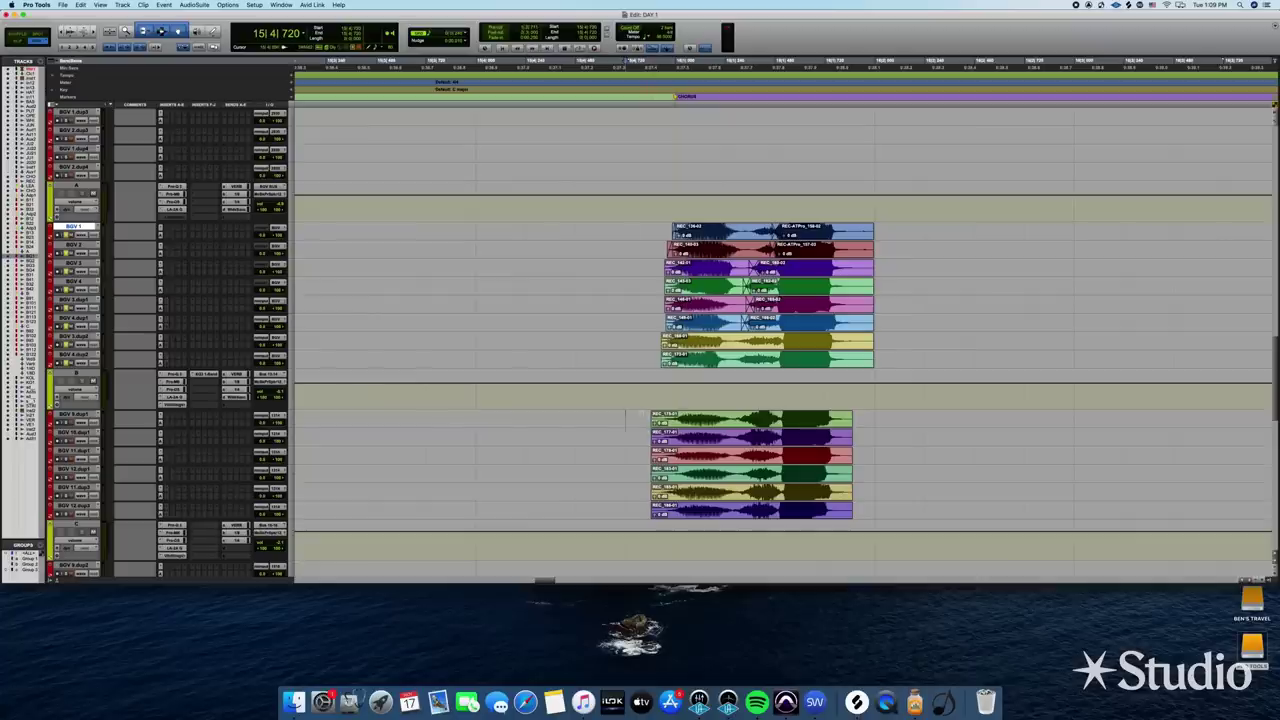
pyautogui.moveTo(626, 414); pyautogui.dragTo(626, 516)
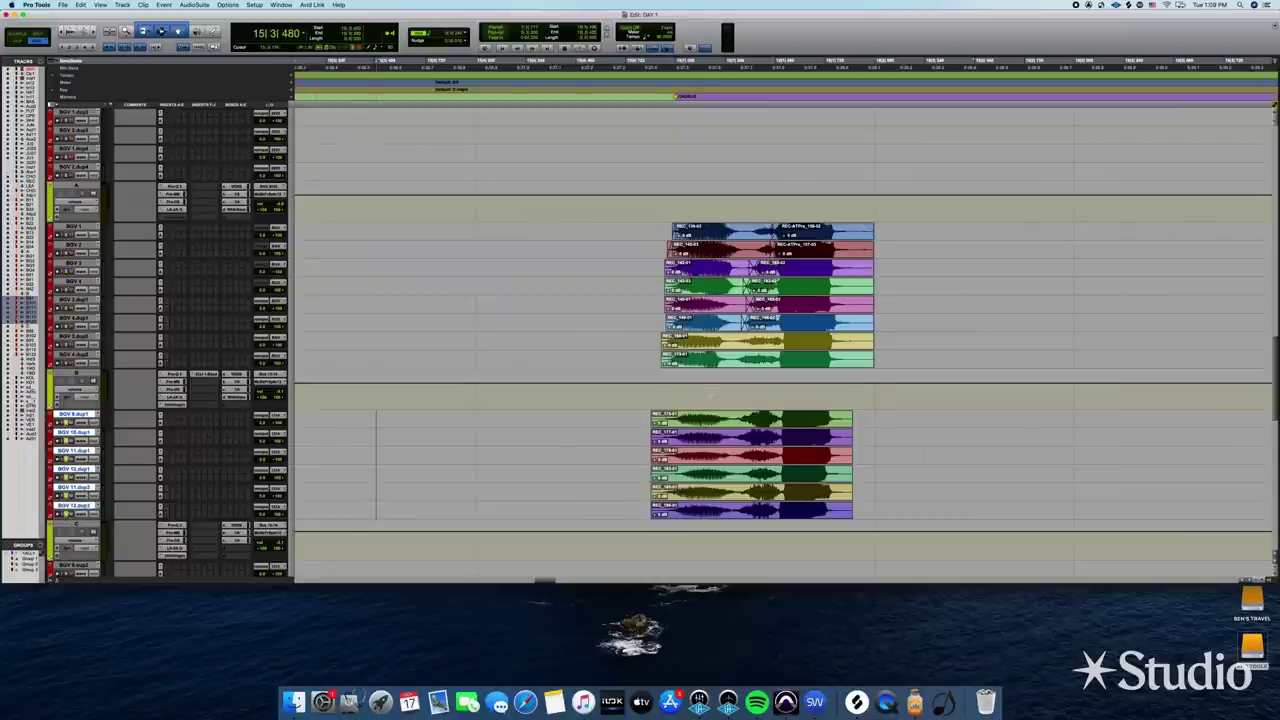
pyautogui.press('space')
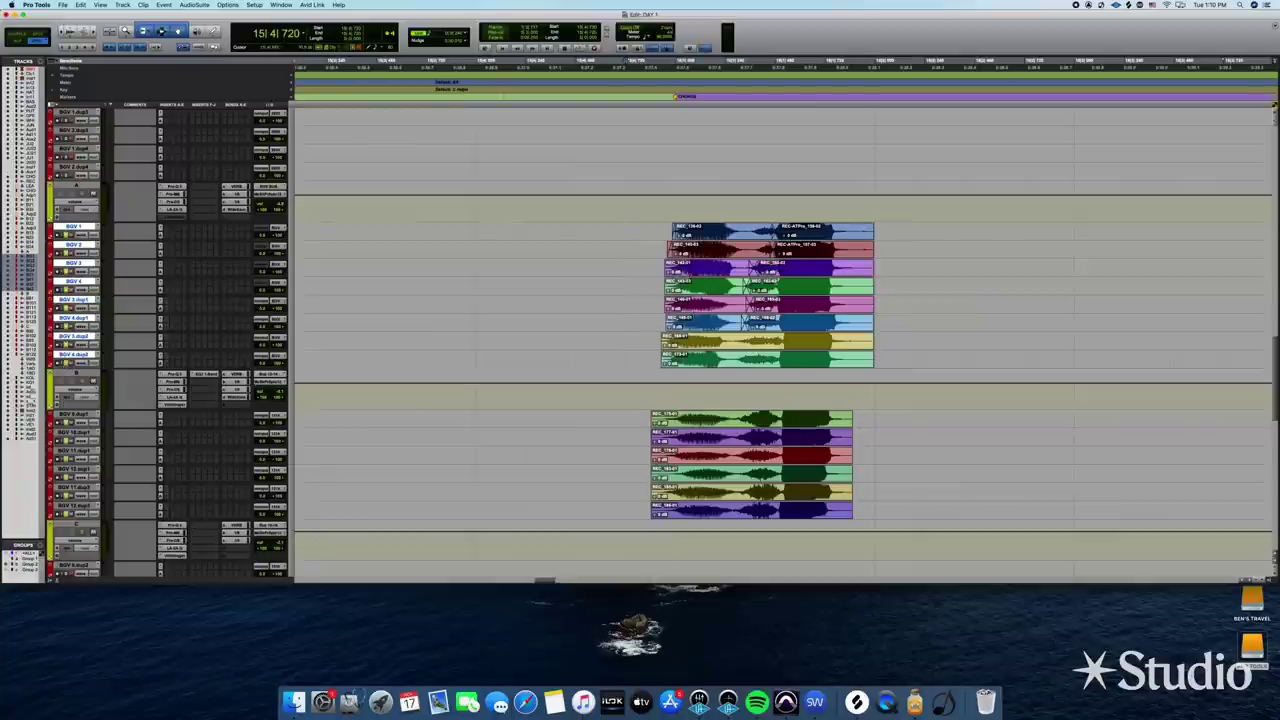
pyautogui.click(664, 209)
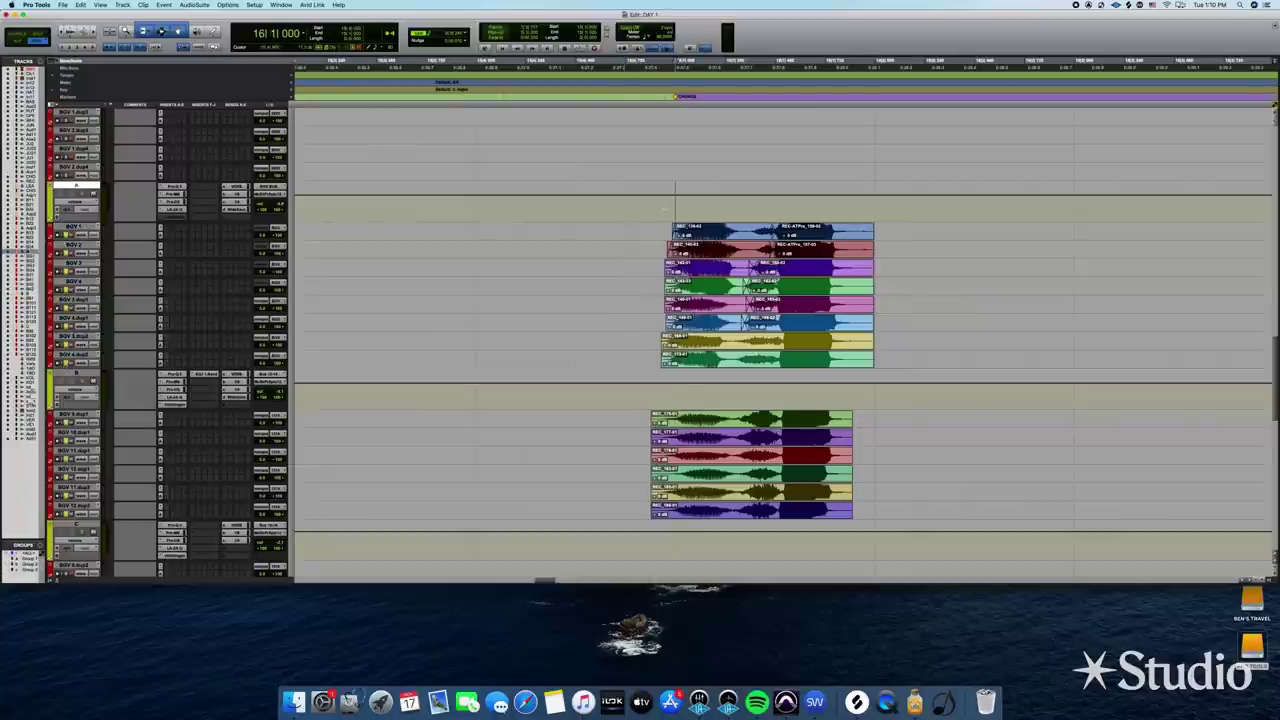